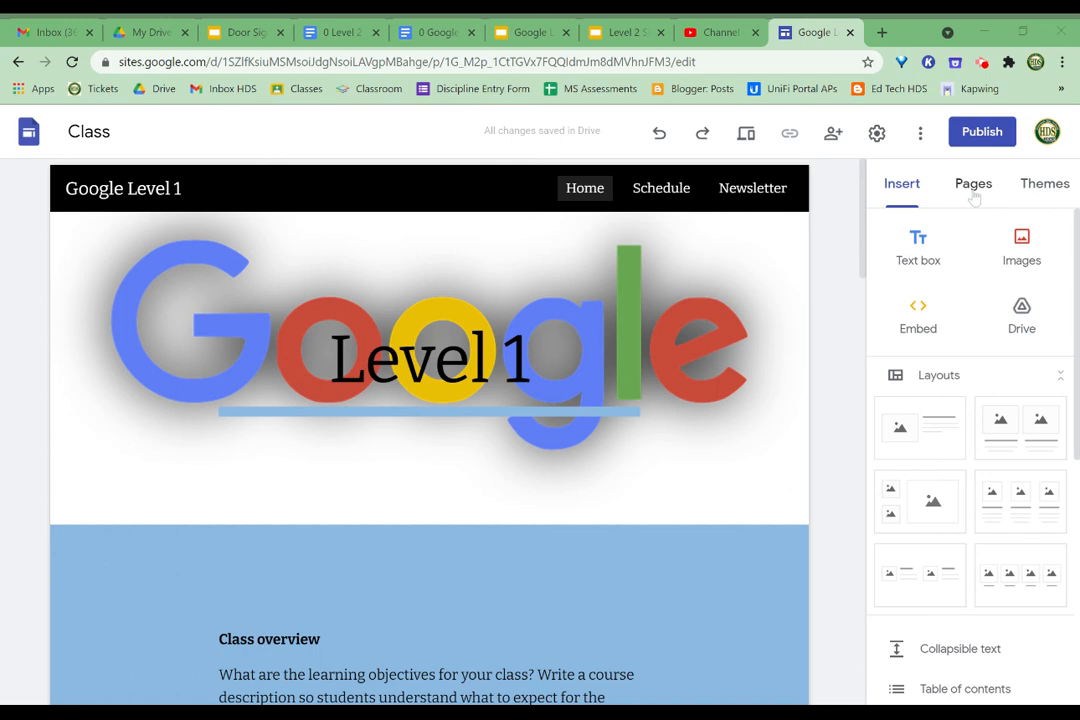
- Open the site's Schedule page for editing
scroll(430, 430, down, 10)
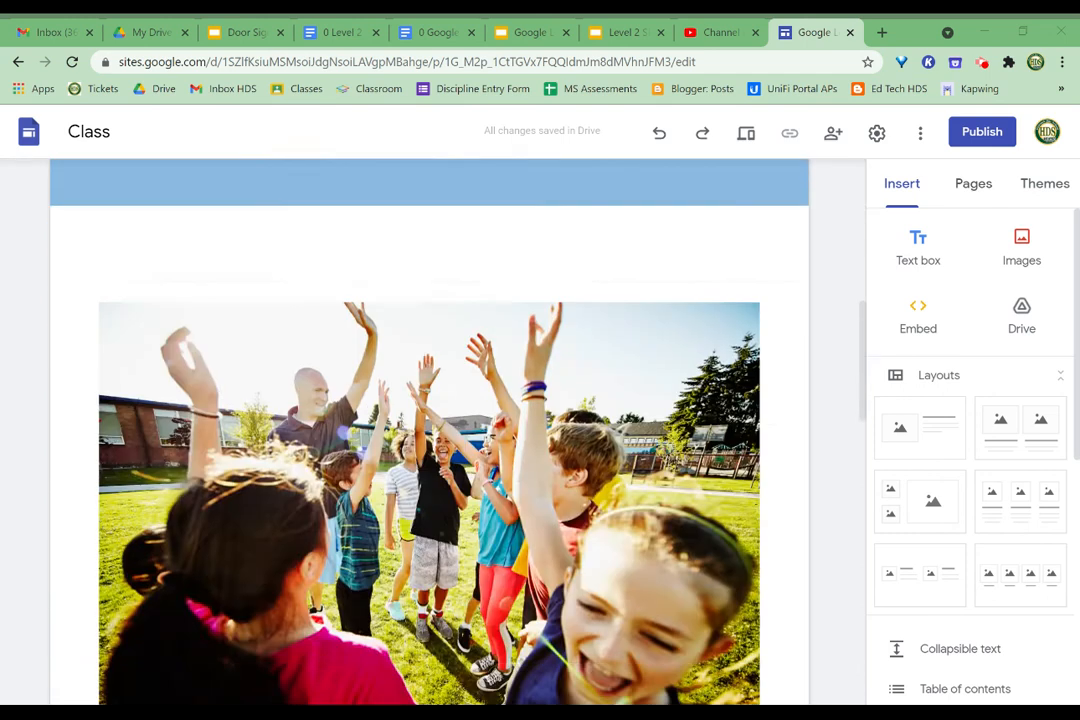
scroll(430, 430, up, 6)
scroll(430, 430, up, 5)
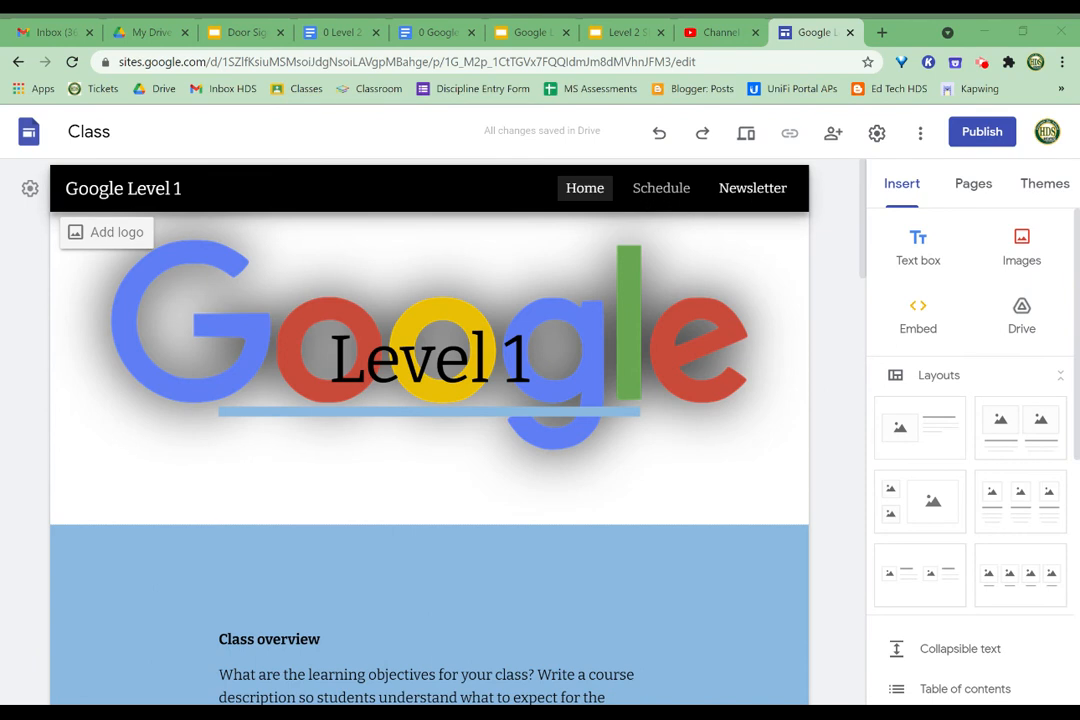
click(973, 184)
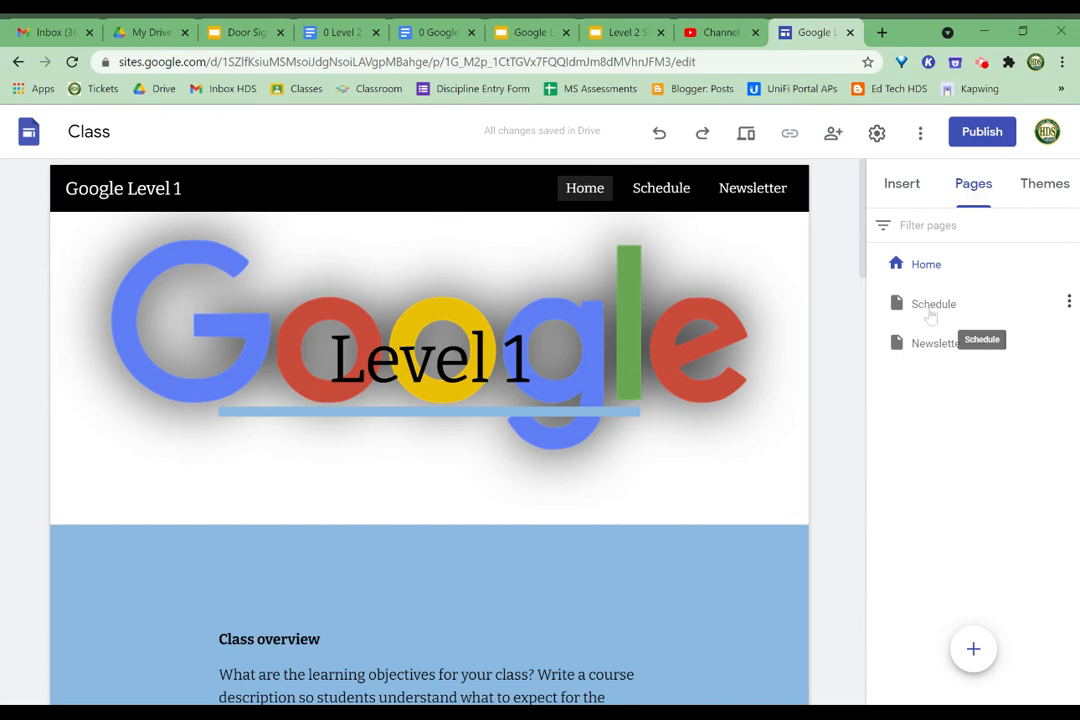
click(930, 310)
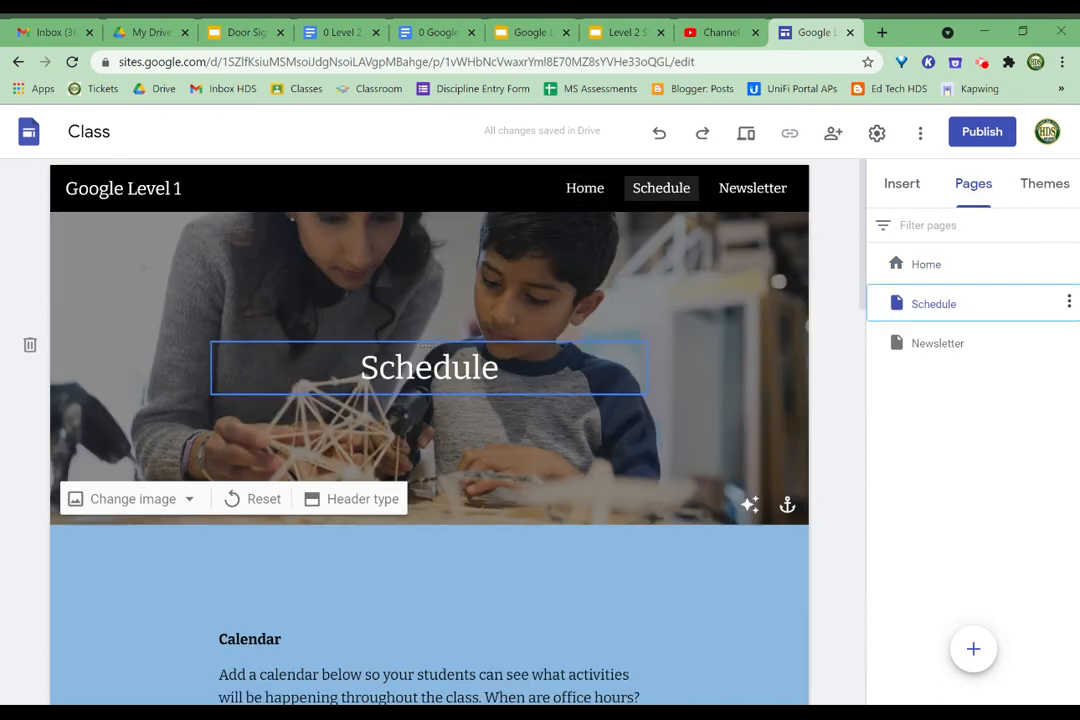
- Replace the header title of the Schedule page with "Calendar"
click(505, 378)
drag(505, 378, 362, 366)
text(Ca)
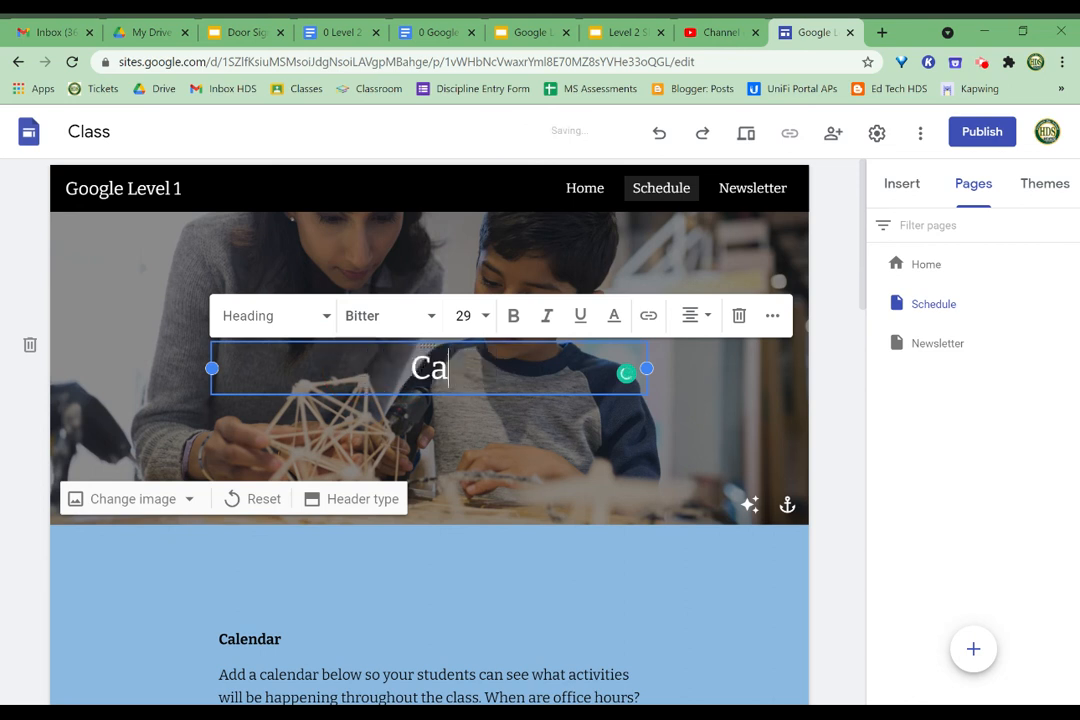
text(lendar)
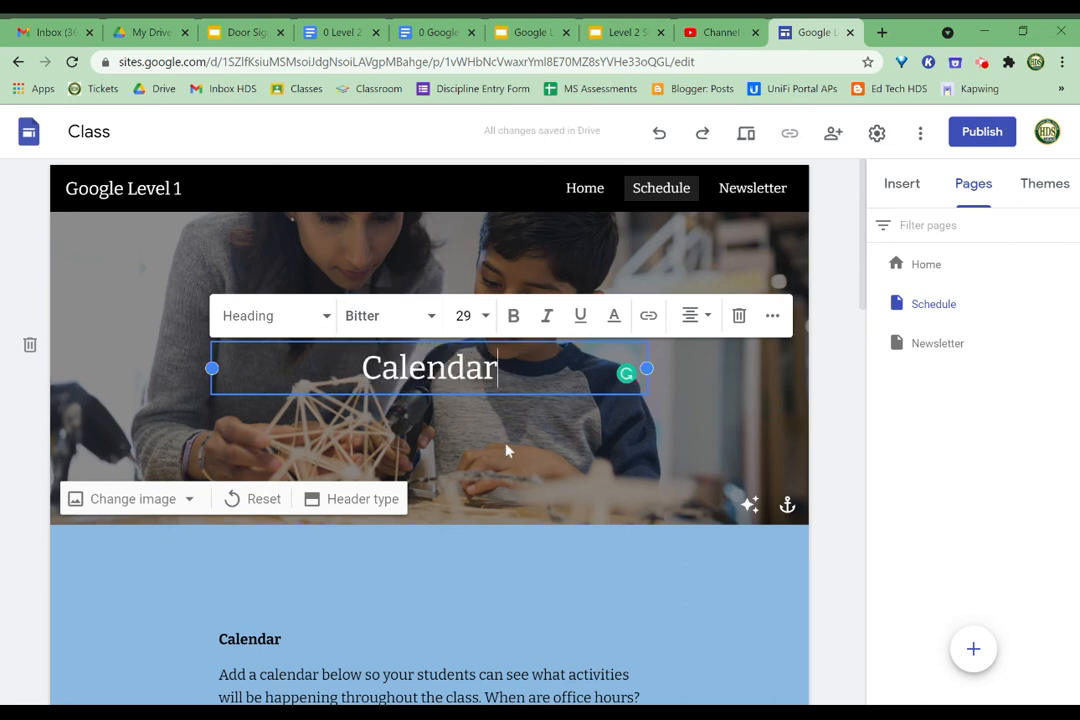
click(506, 451)
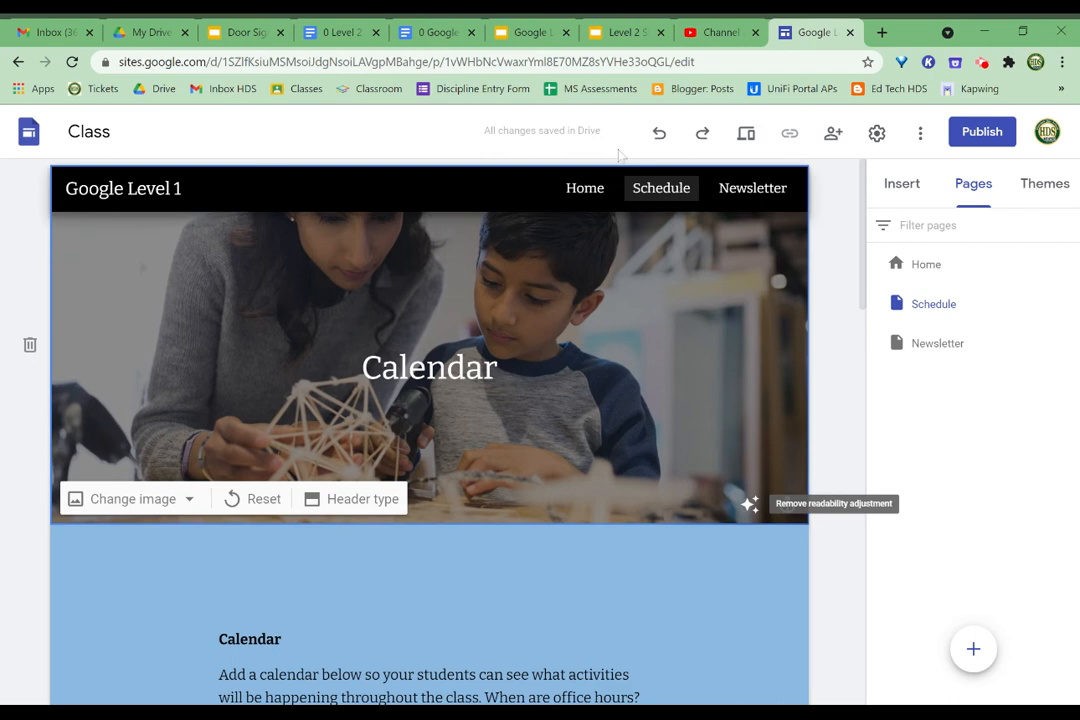
- Try the Title only header type on the Schedule page
click(170, 500)
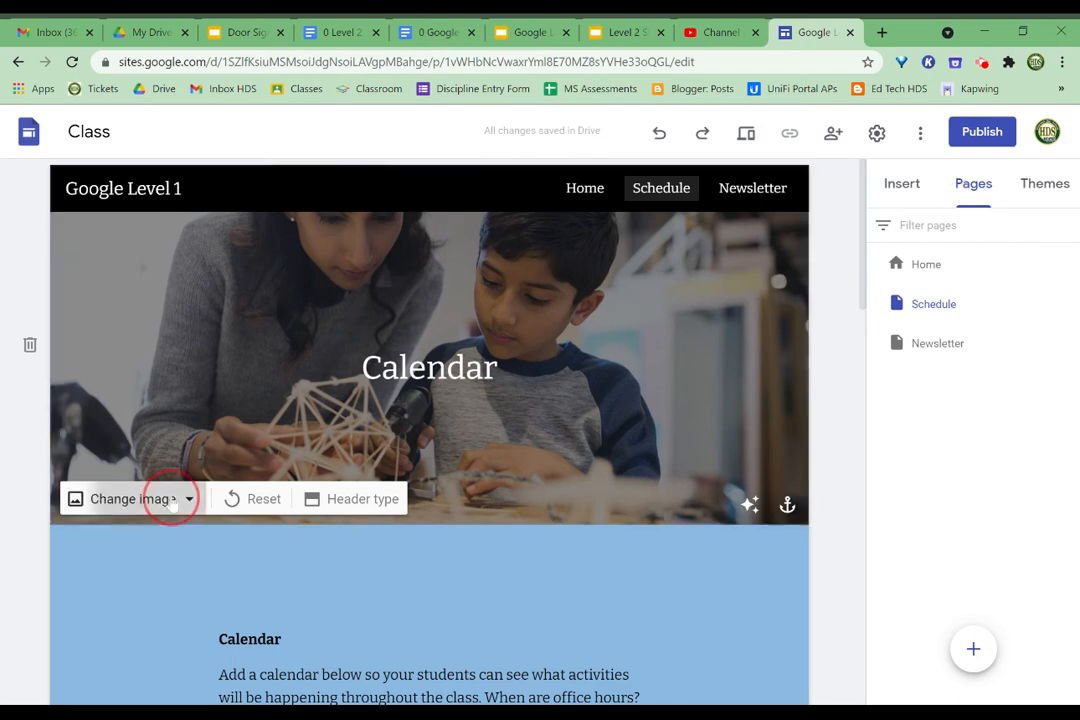
click(356, 503)
click(356, 503)
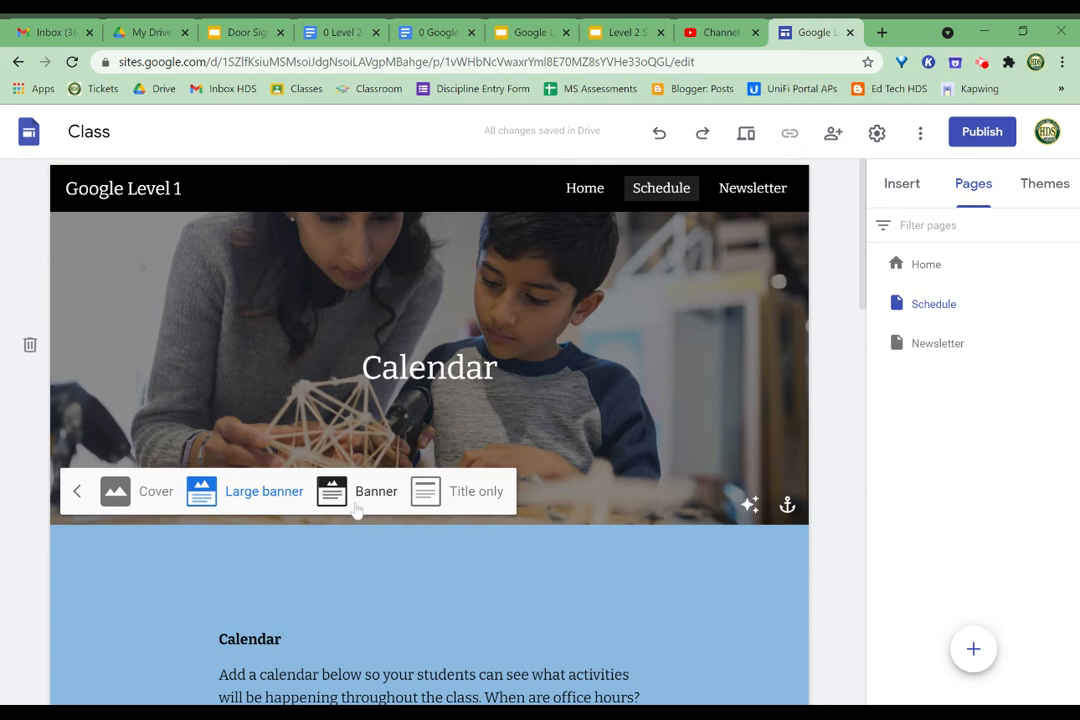
click(424, 493)
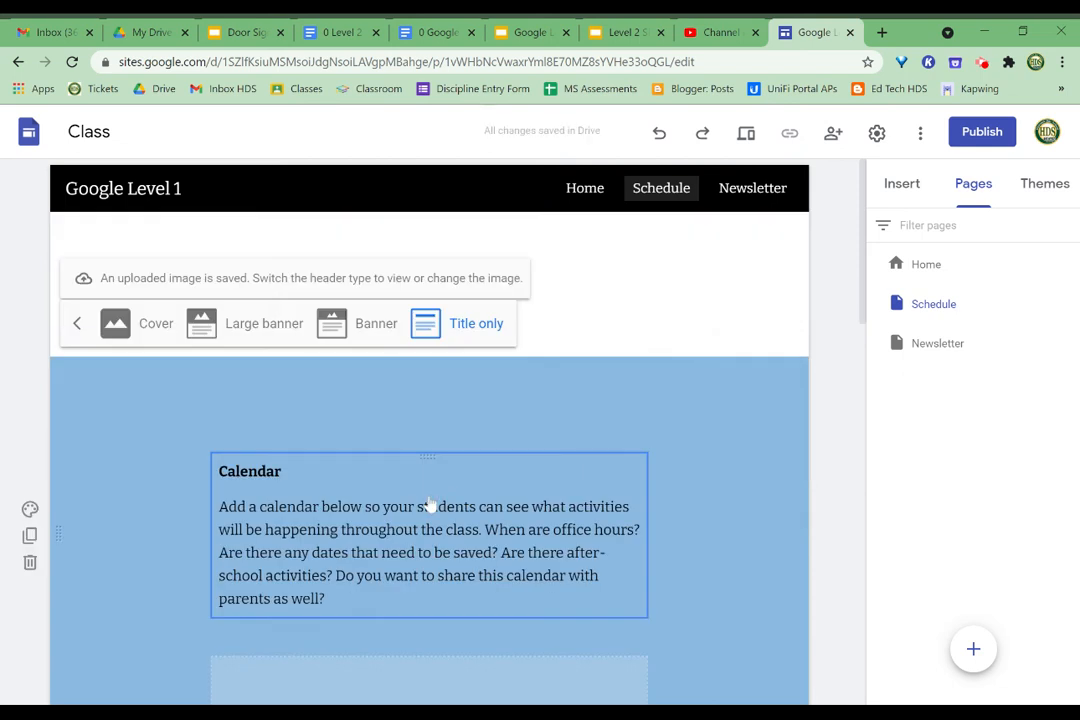
click(489, 393)
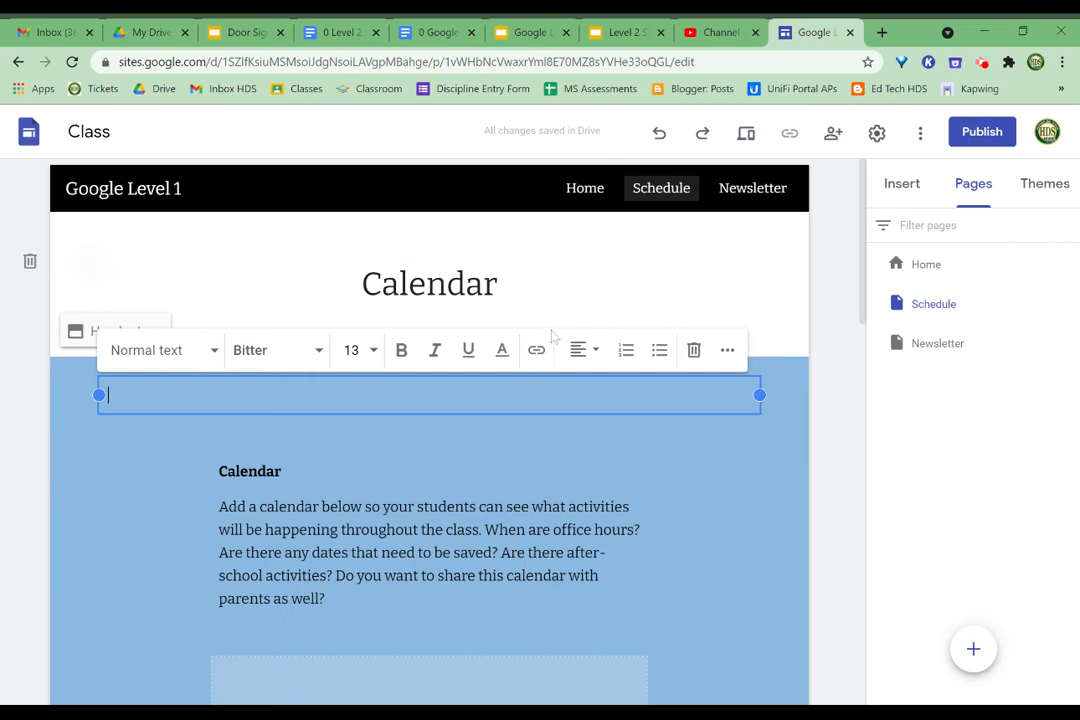
click(727, 350)
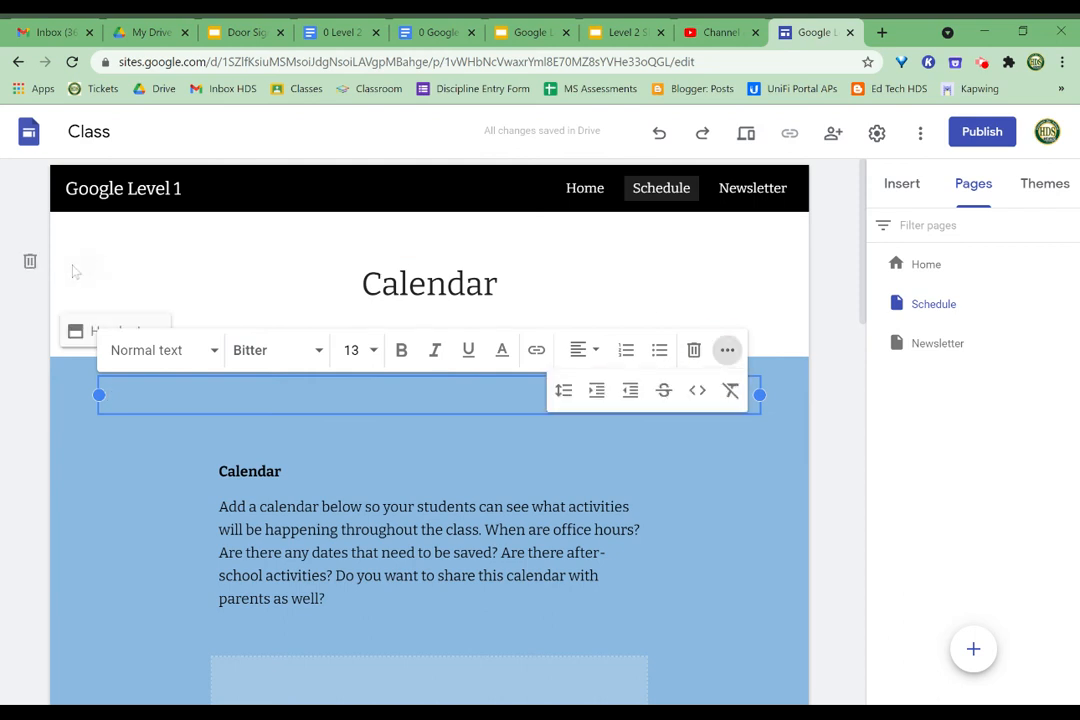
- Set the page's header type to Banner and delete the empty text section directly beneath the header
click(84, 332)
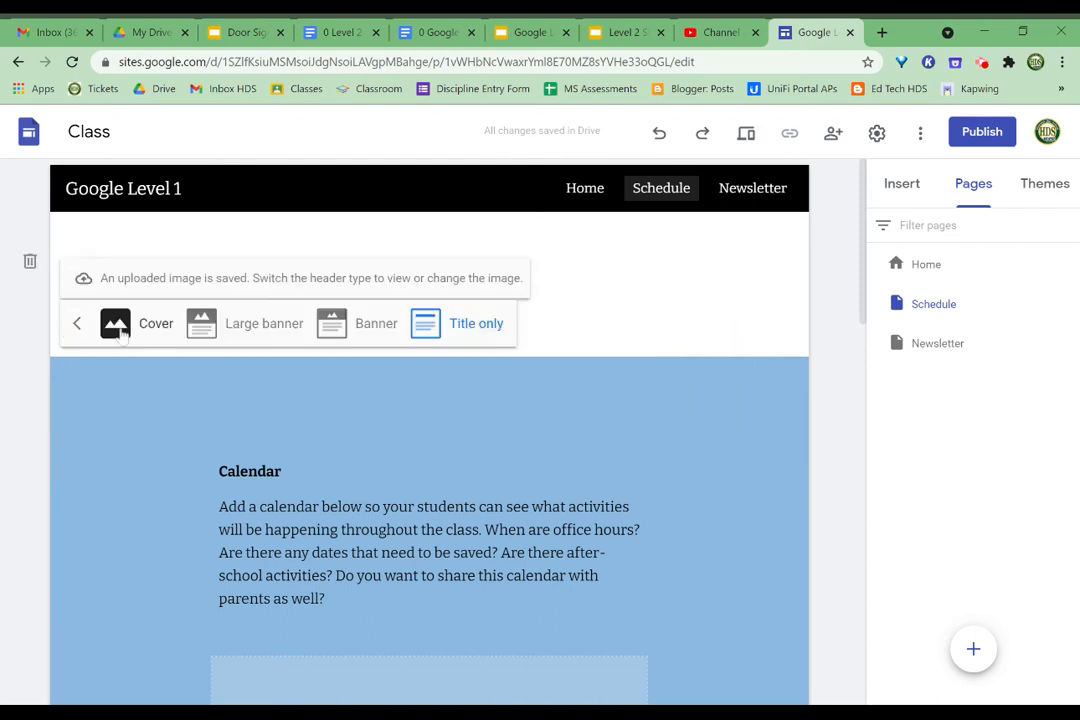
click(366, 330)
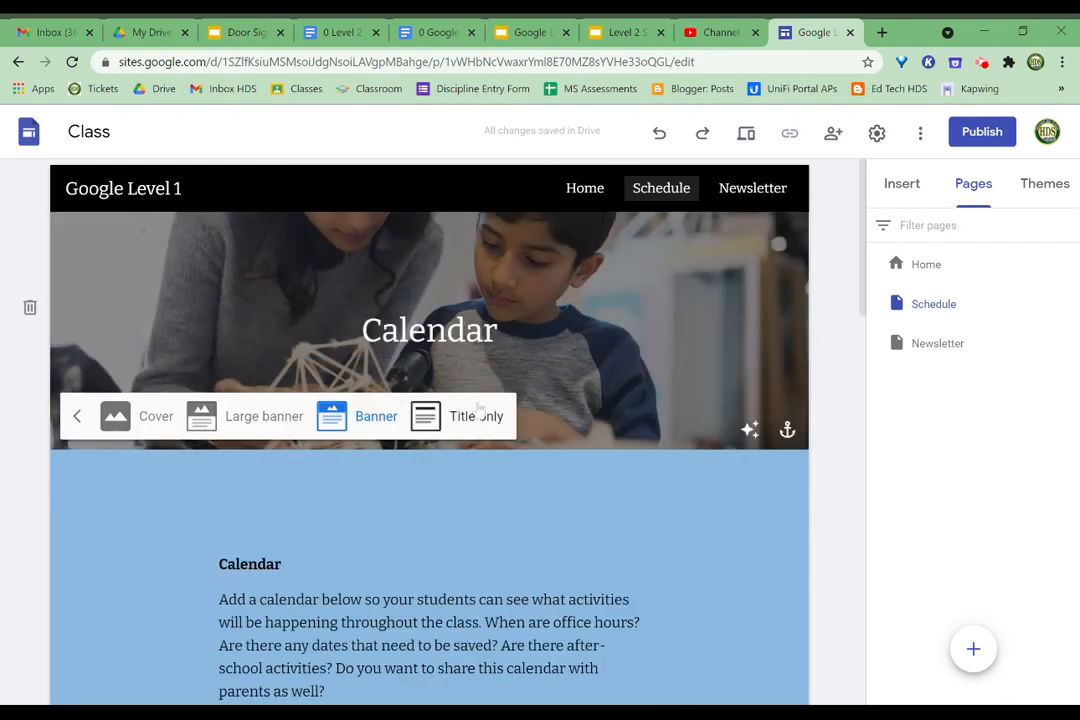
scroll(475, 545, down, 2)
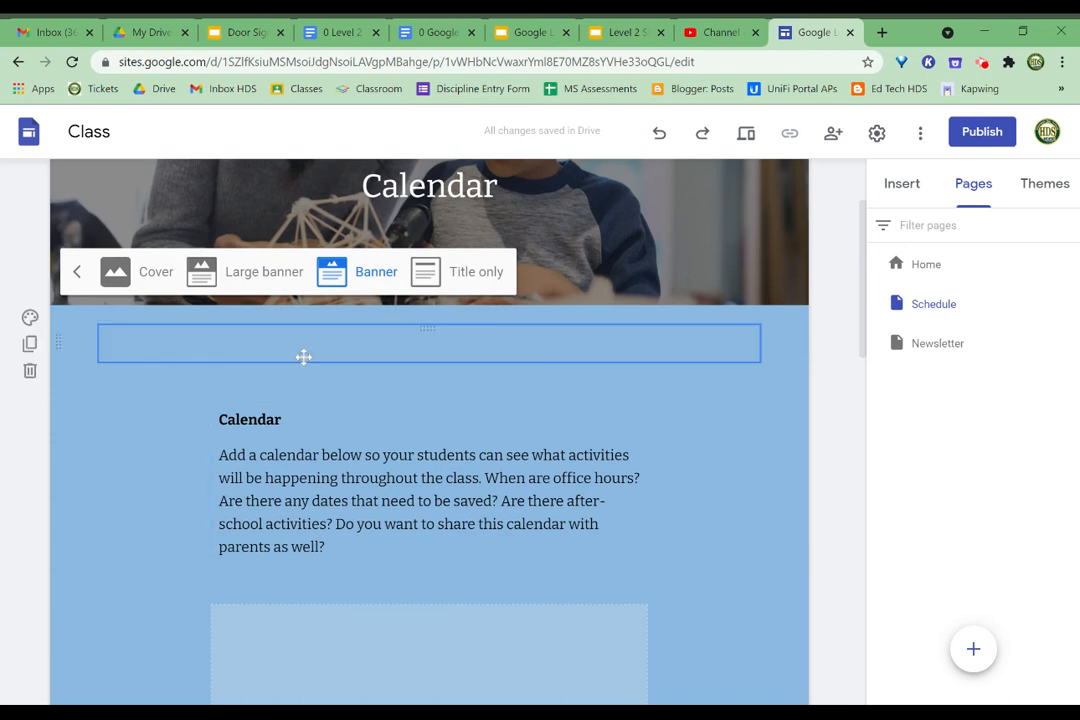
click(31, 371)
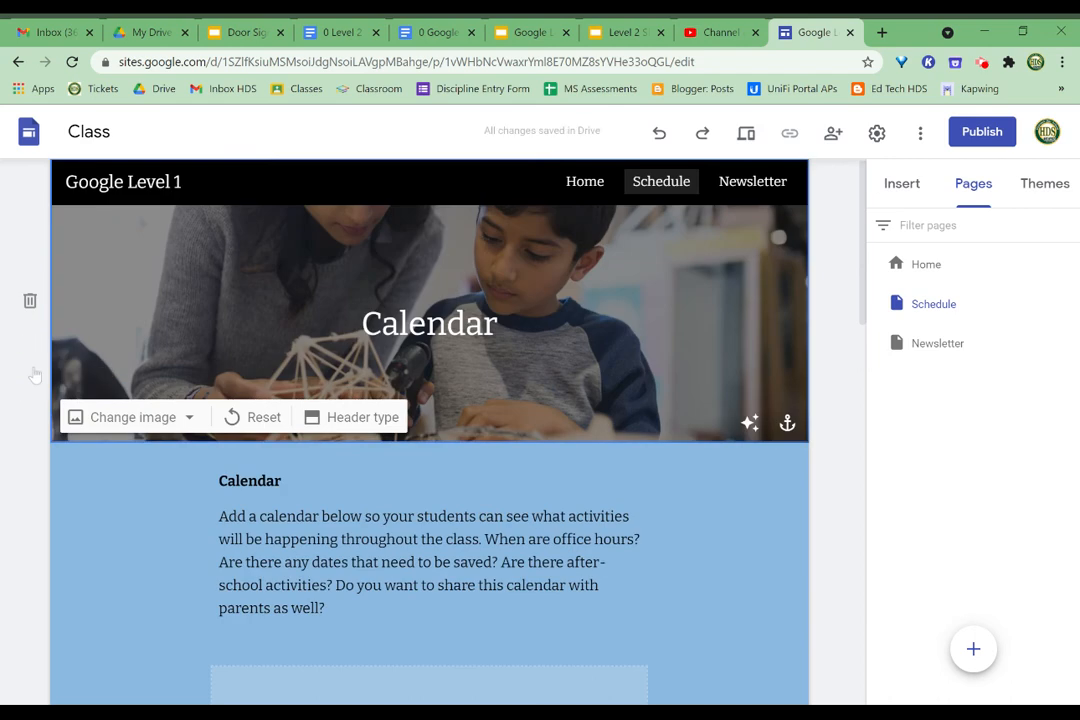
- Replace the paragraph under the Calendar heading with "Welcome to Google Training. The calendar is shown below."
scroll(509, 441, down, 2)
click(507, 441)
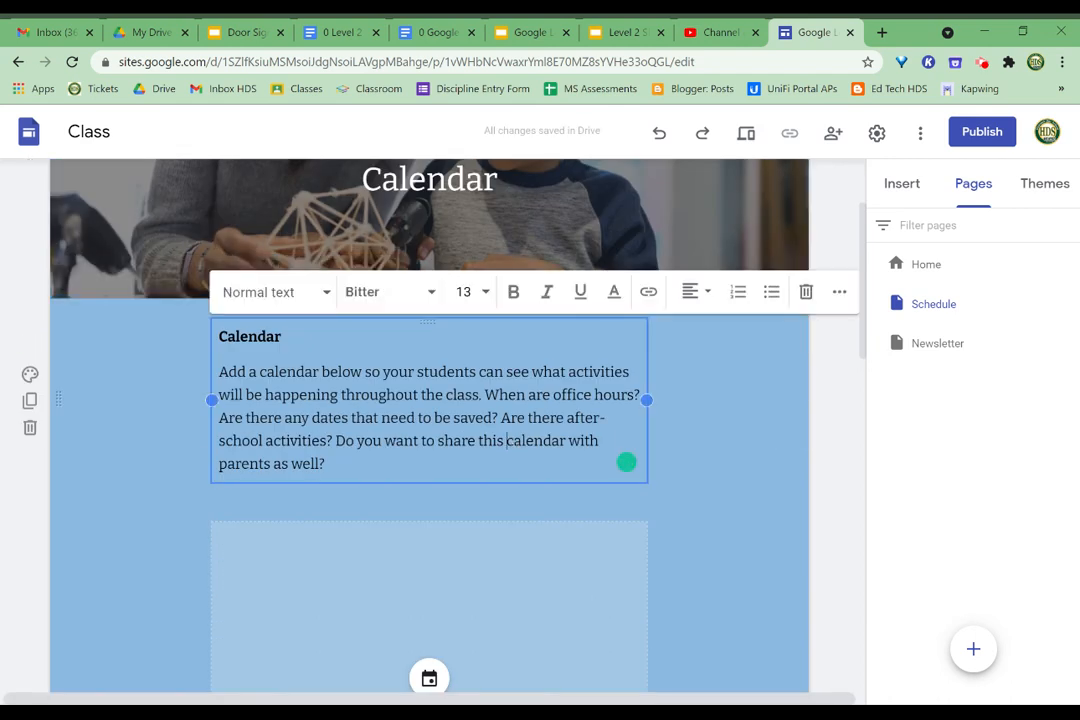
drag(326, 464, 212, 374)
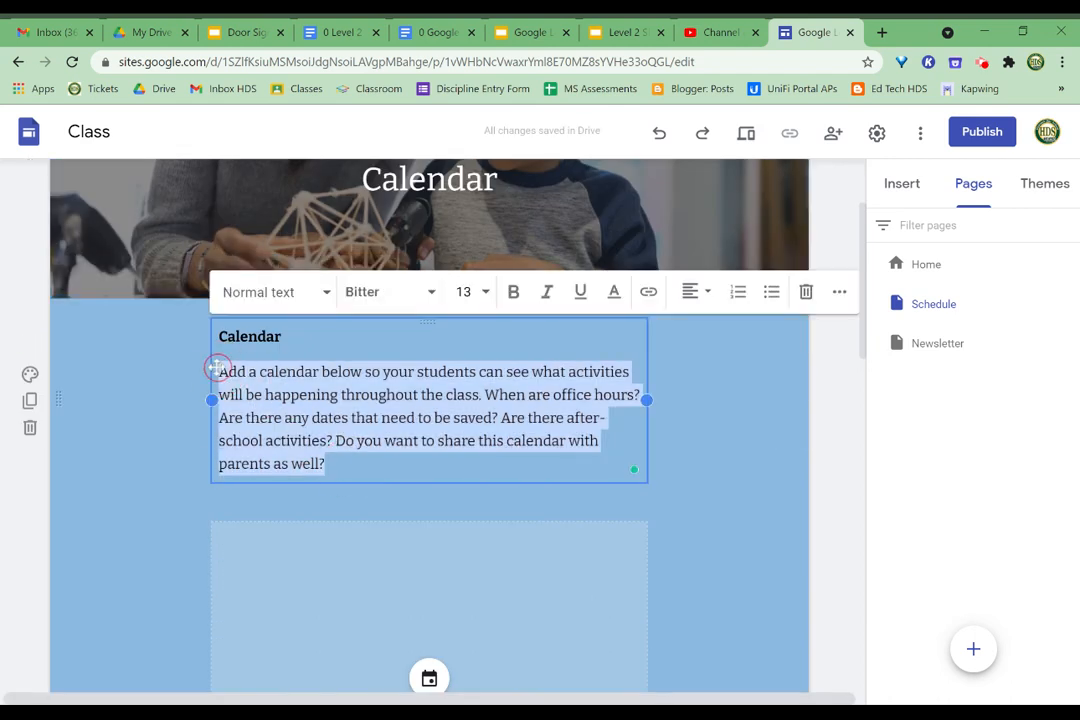
text(Welcome to)
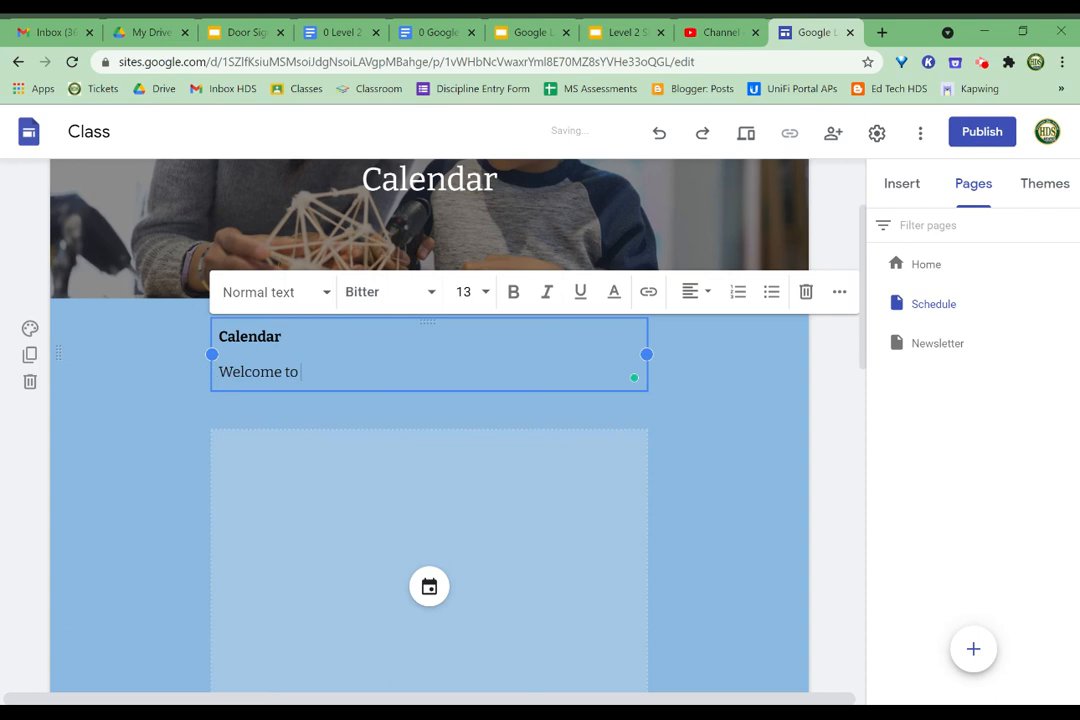
text( Google Training Here is)
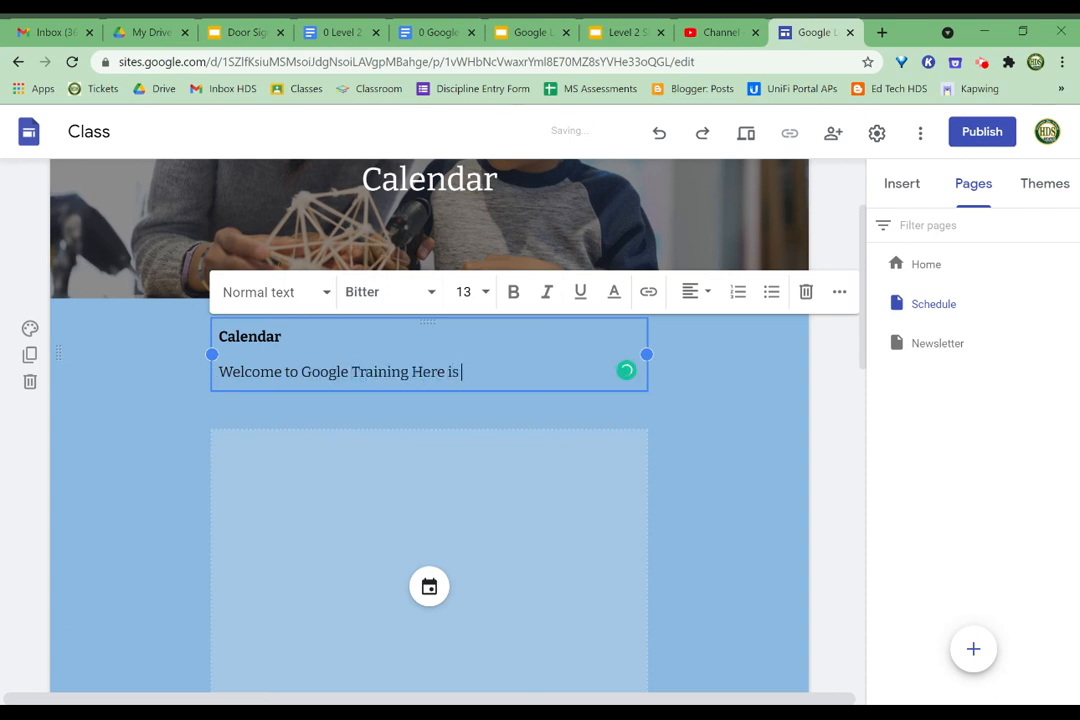
text( the)
key(BackSpace)
key(BackSpace)
key(BackSpace)
key(BackSpace)
text(. The calendar is )
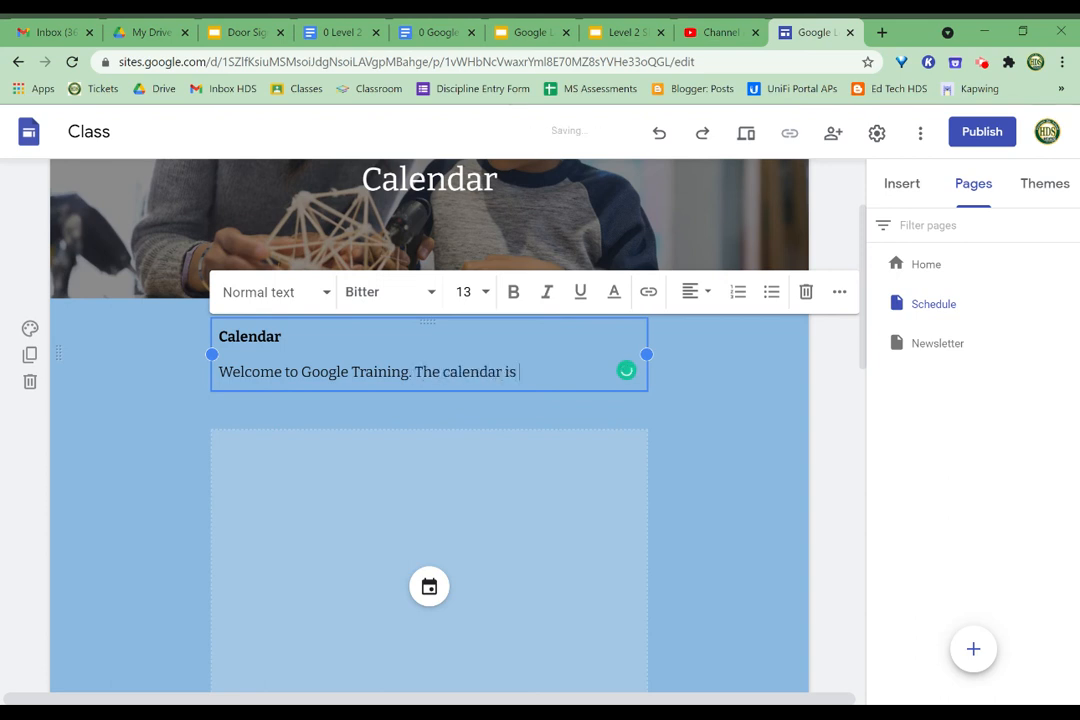
text(shown below.)
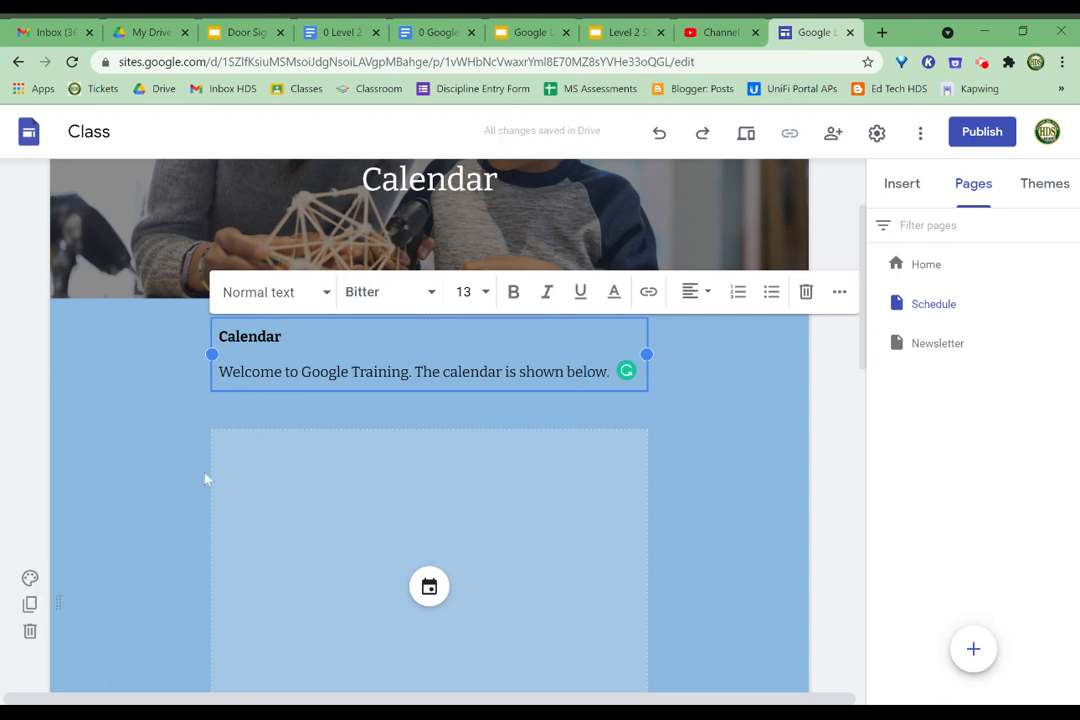
- Insert the Google Training calendar into the empty calendar placeholder below the welcome text
scroll(405, 557, down, 2)
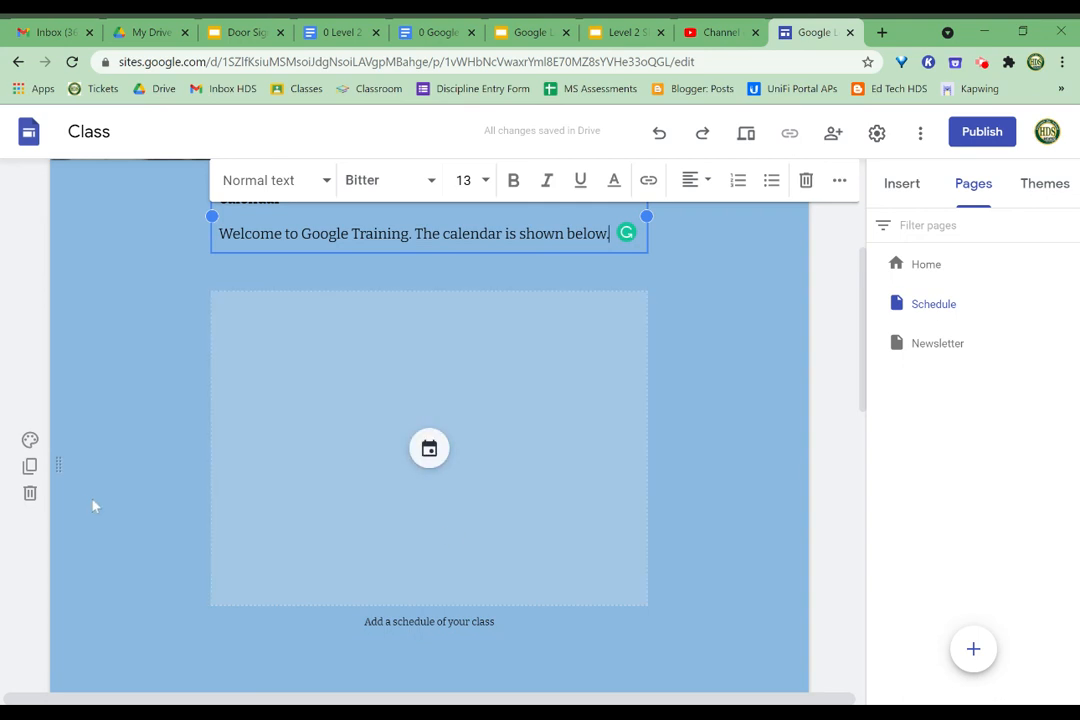
click(429, 448)
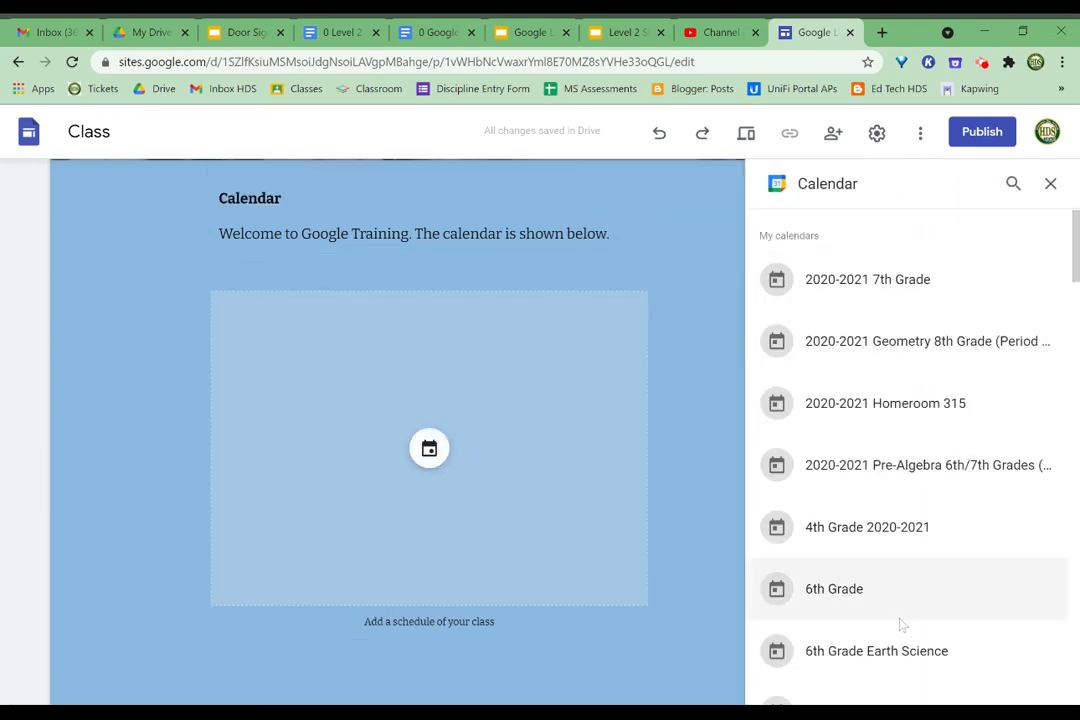
scroll(898, 622, down, 4)
scroll(898, 622, down, 3)
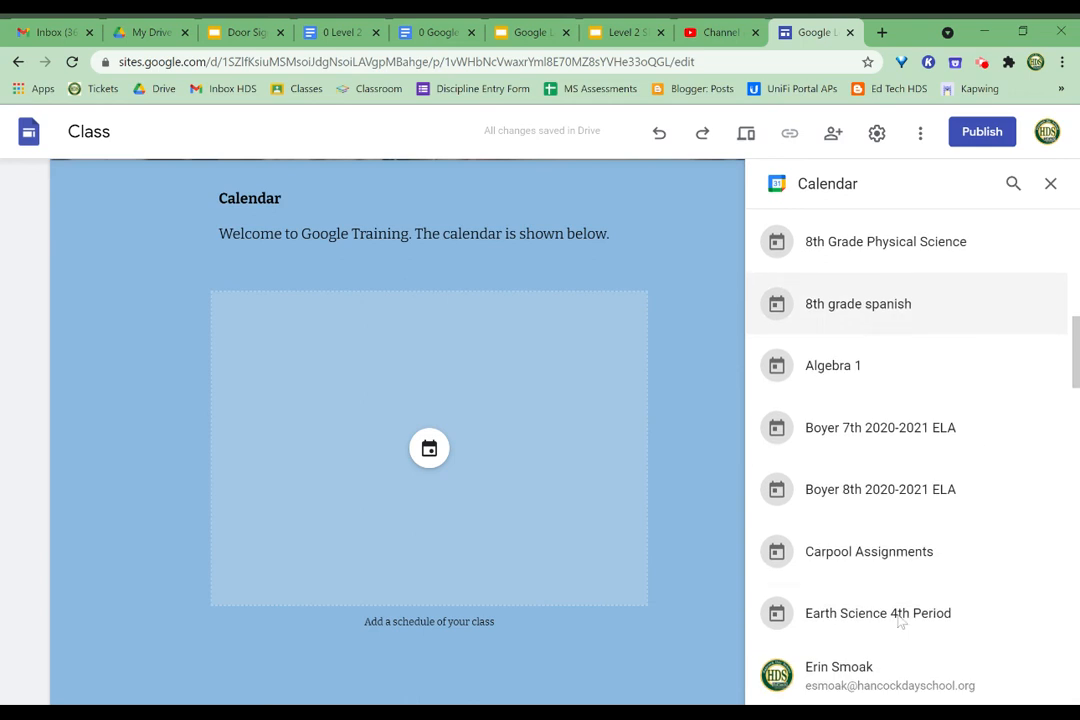
scroll(880, 600, down, 2)
scroll(878, 617, down, 1)
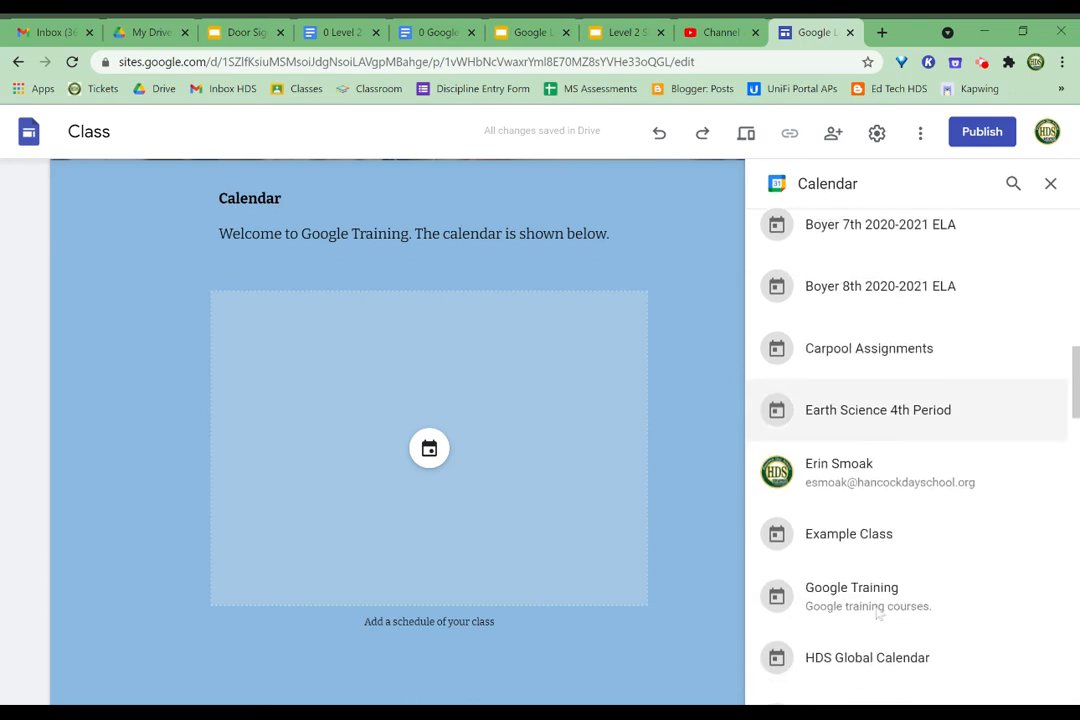
click(856, 580)
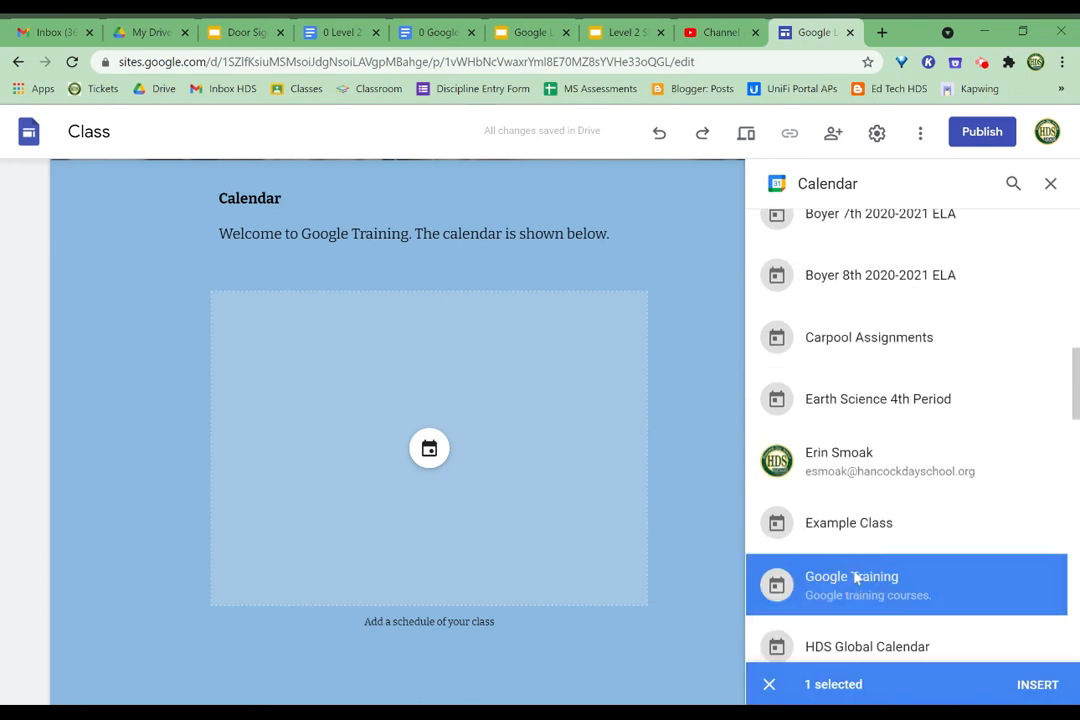
click(1040, 686)
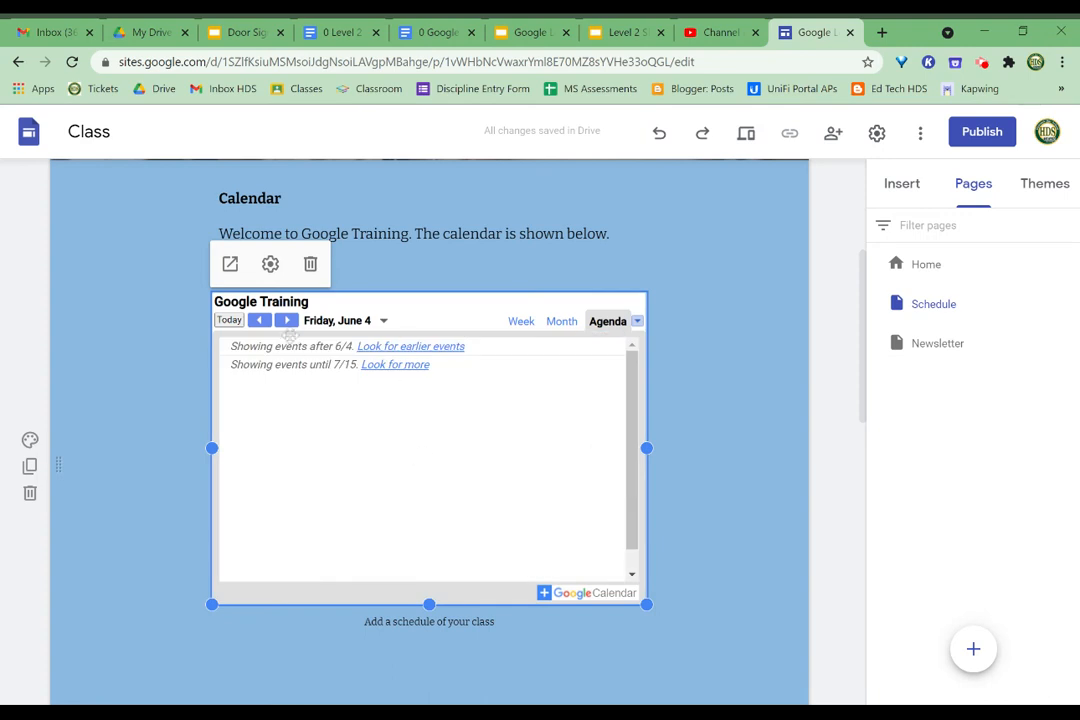
- Set the embedded Google Training calendar's view mode to Week
click(270, 265)
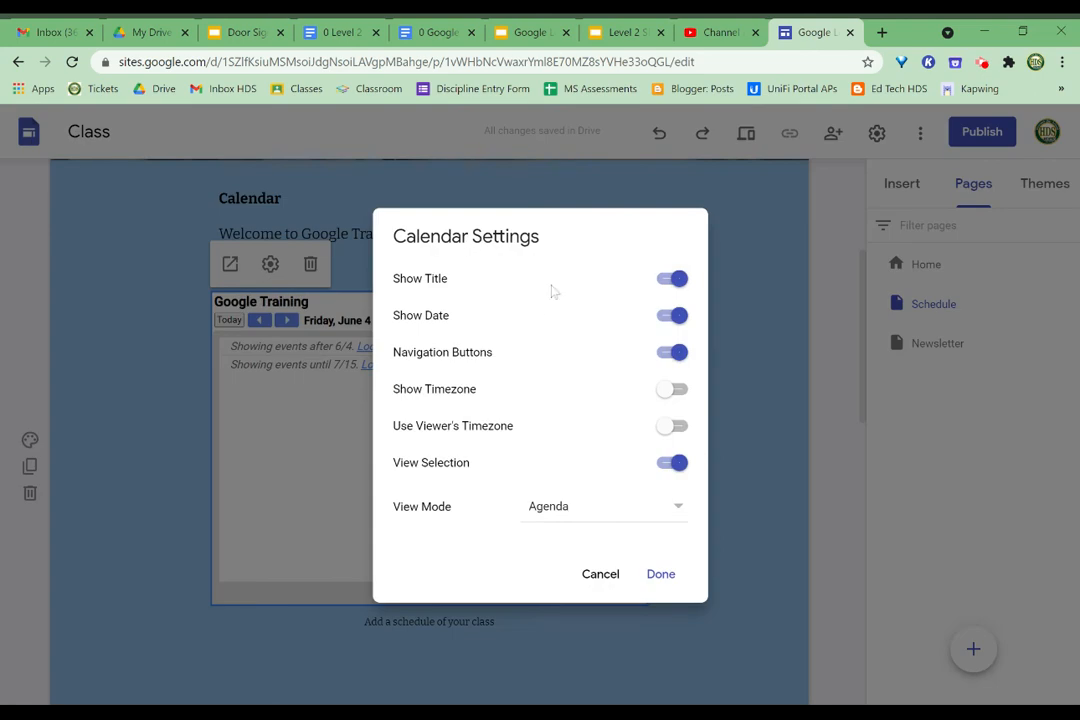
click(651, 515)
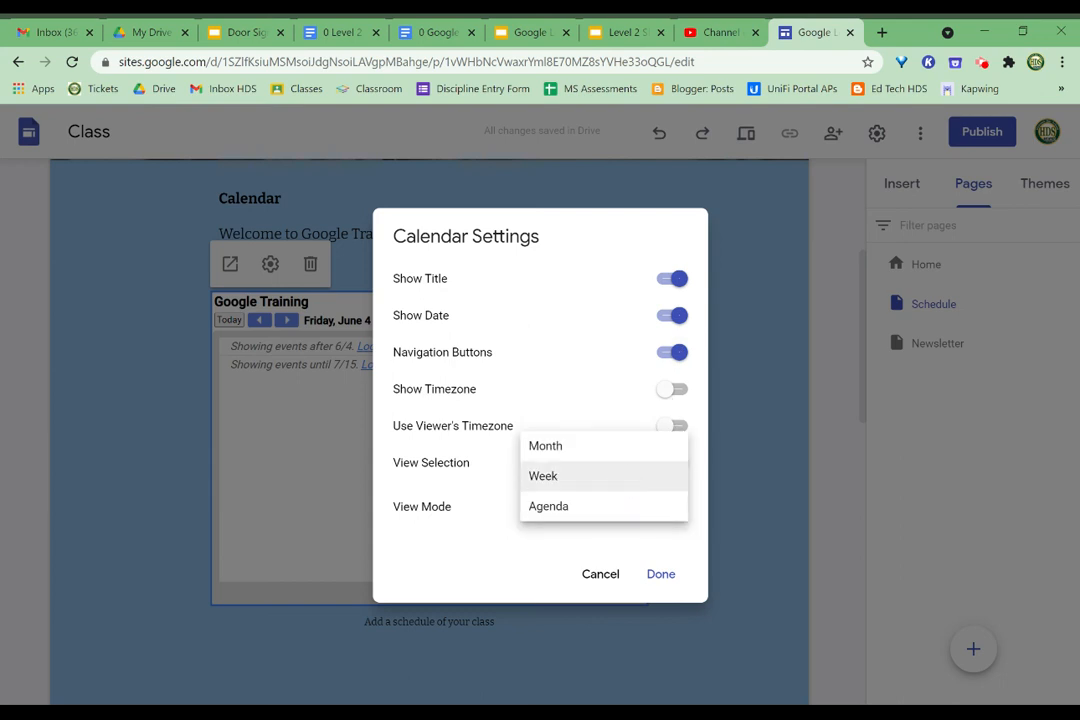
click(629, 470)
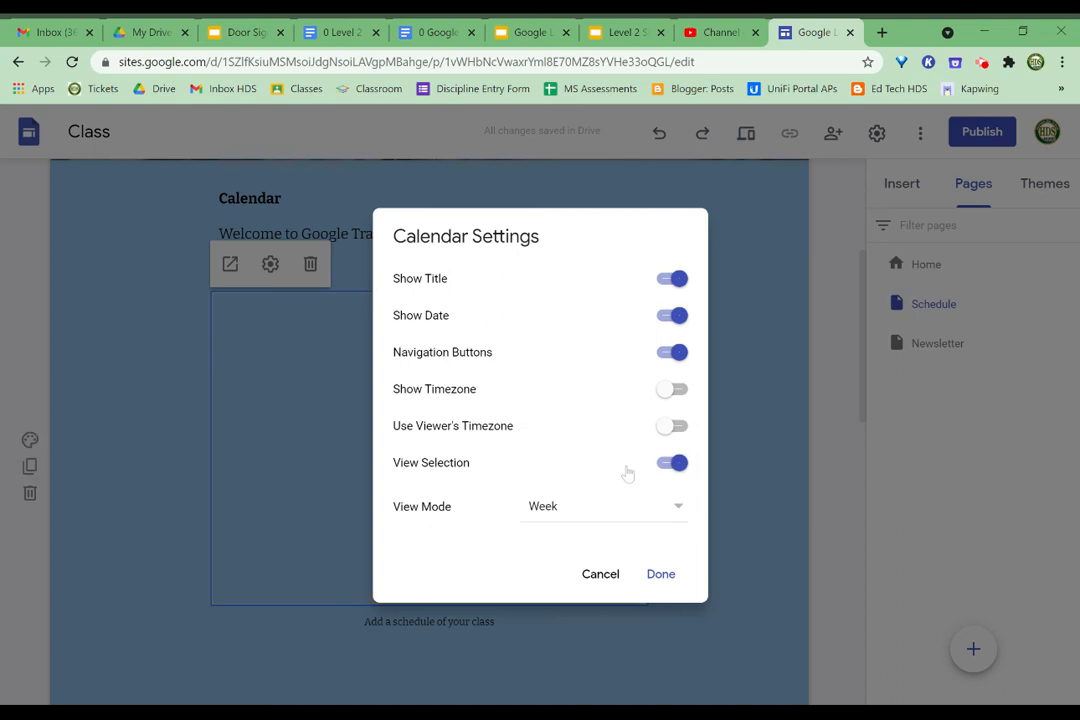
click(658, 588)
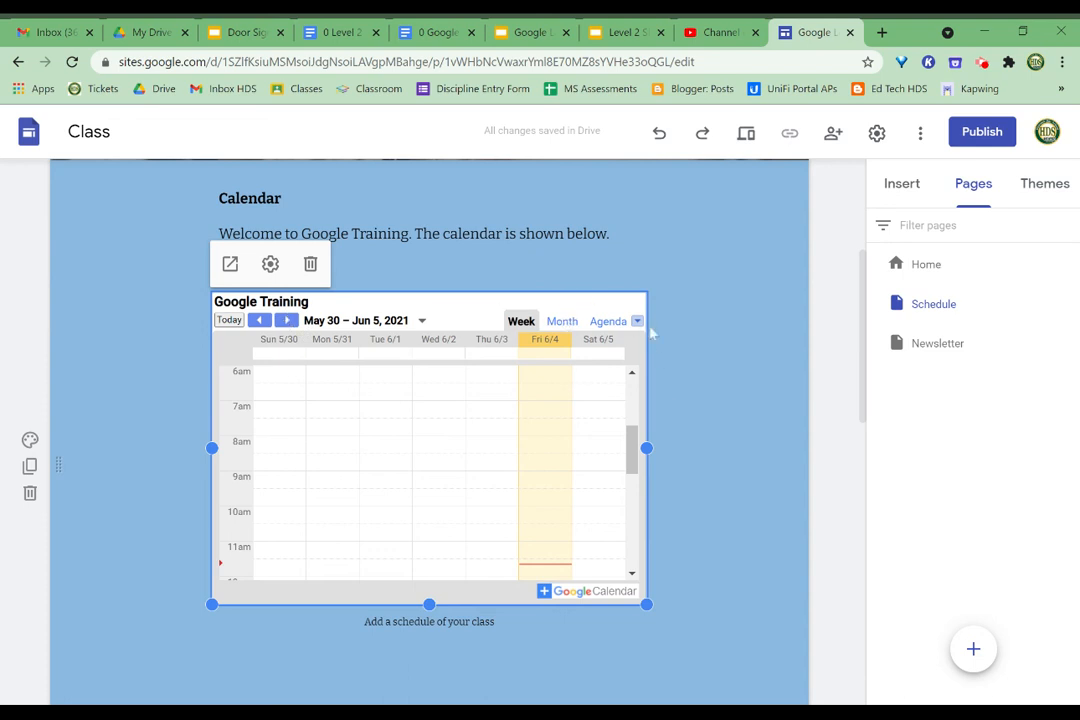
- Delete the "Add a schedule of your class" caption below the embedded calendar
click(476, 621)
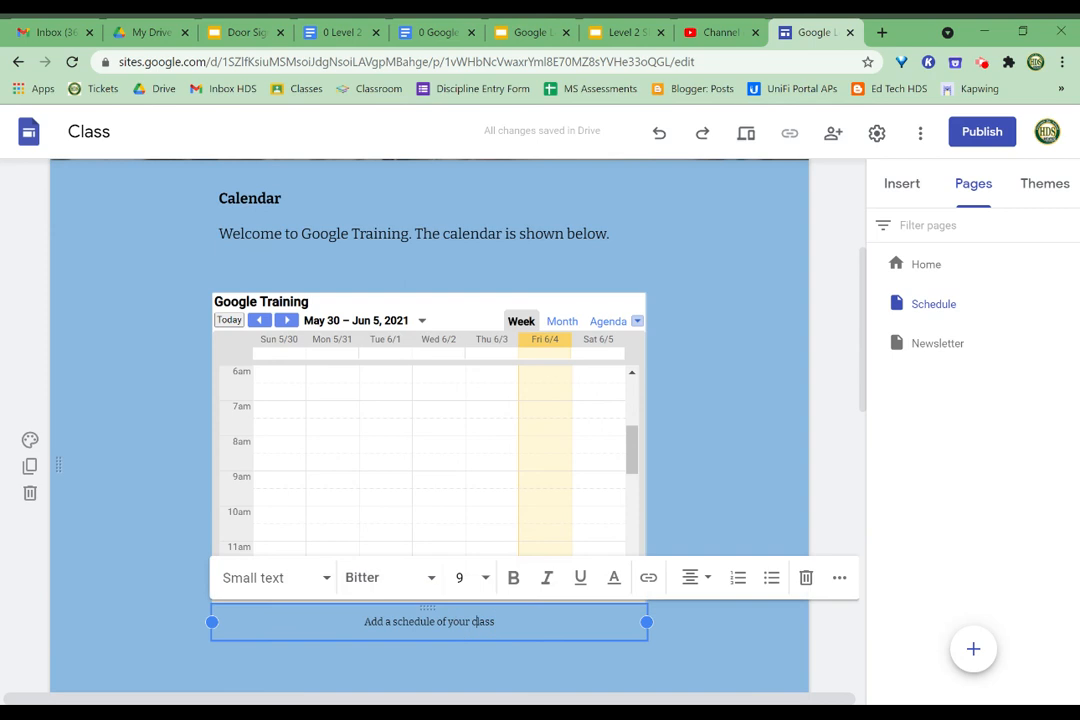
click(806, 577)
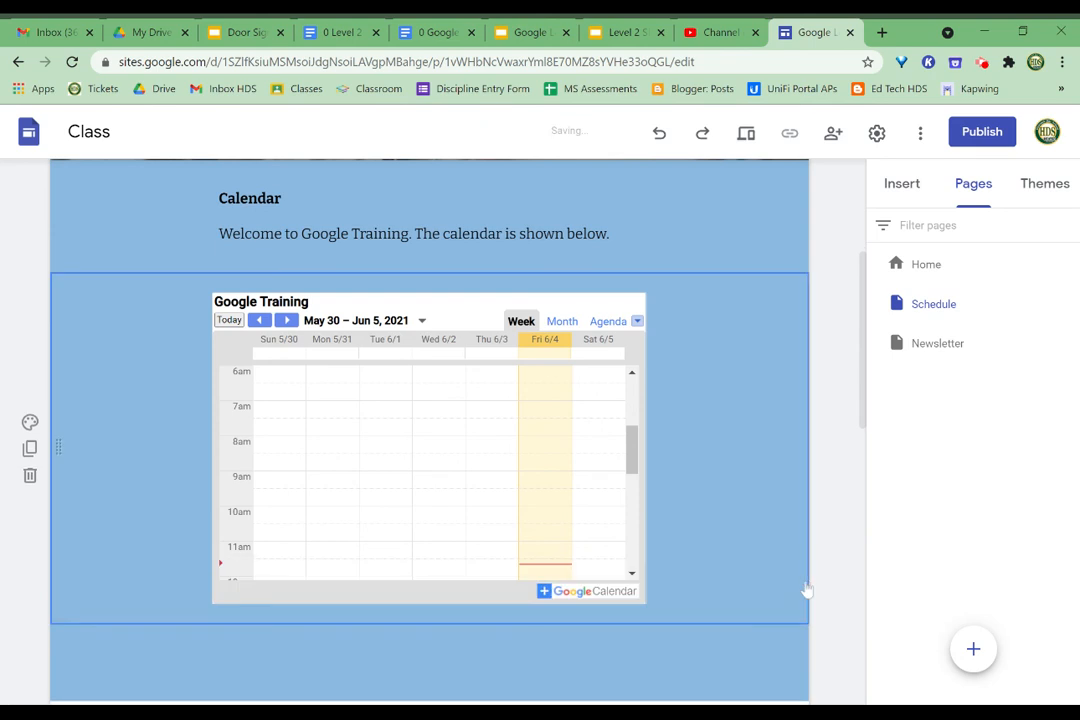
scroll(725, 484, down, 4)
scroll(725, 484, up, 3)
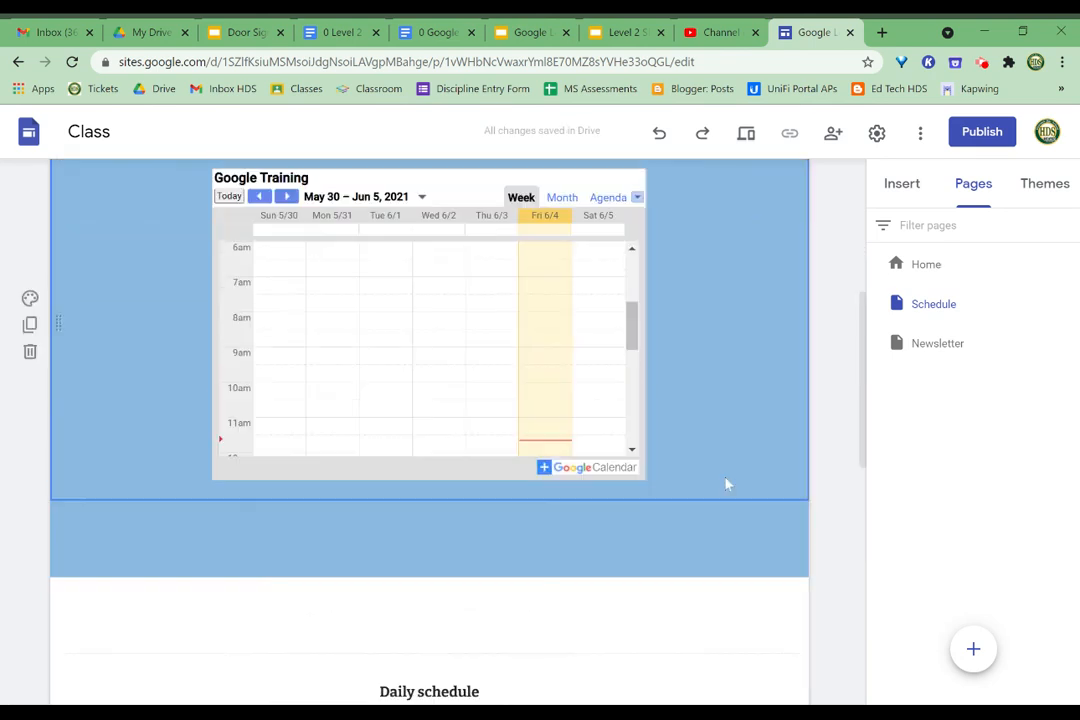
- Delete the Daily schedule text block and the empty text box beneath the embedded calendar
scroll(725, 484, down, 4)
scroll(729, 484, down, 1)
click(486, 380)
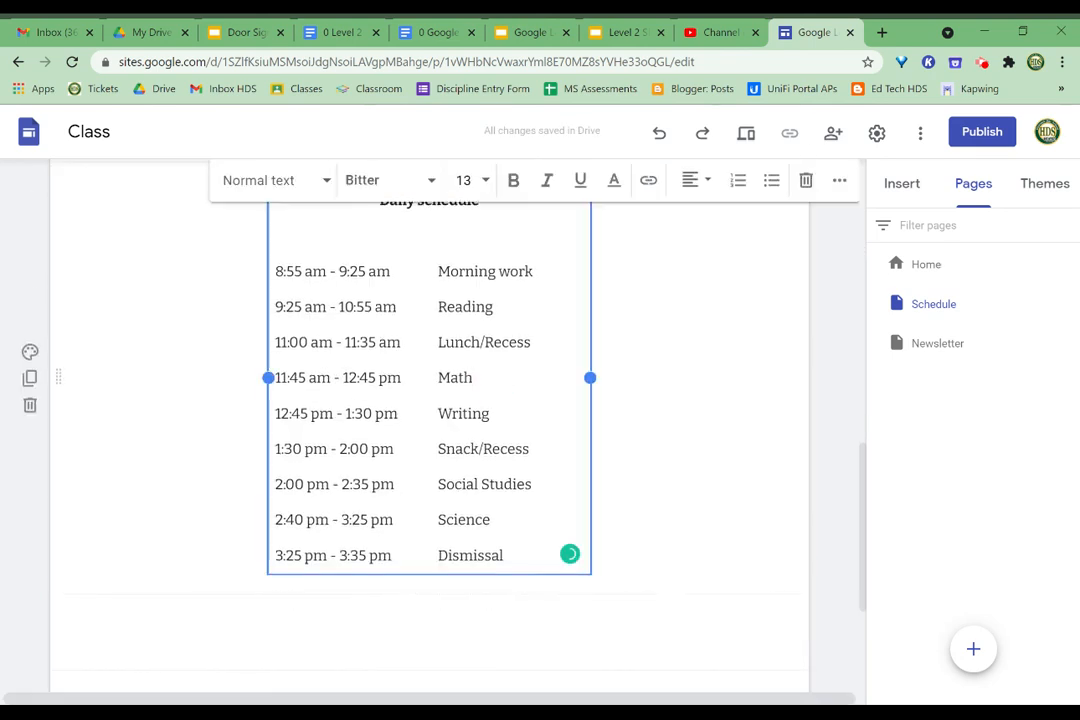
scroll(729, 484, down, 2)
scroll(729, 484, up, 3)
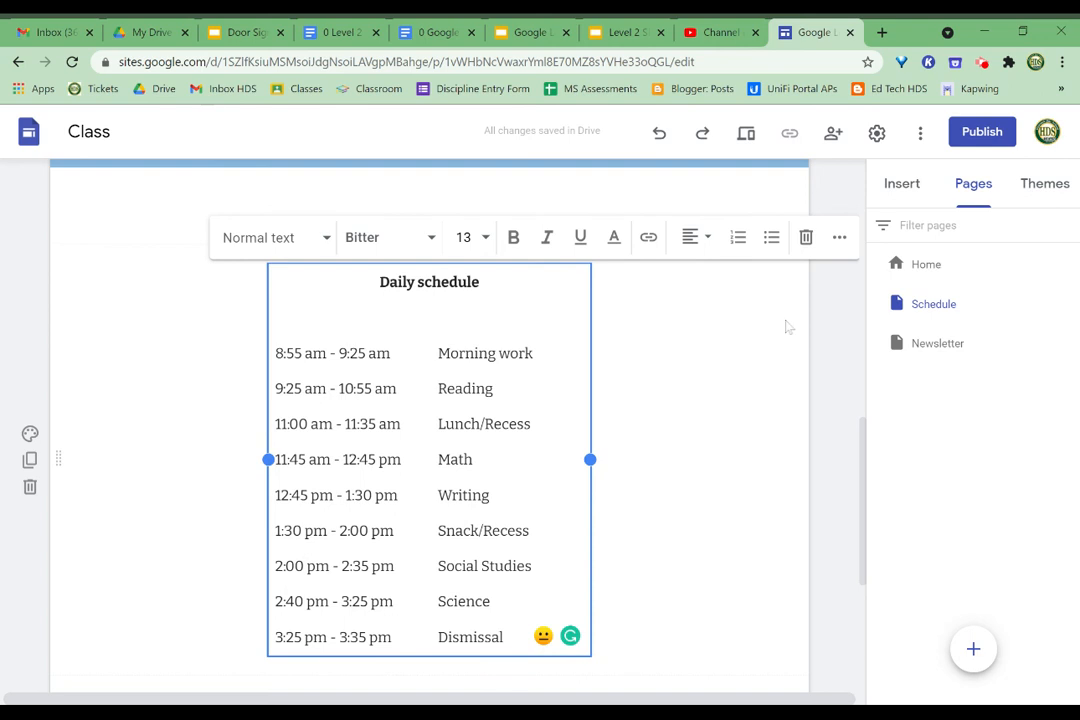
click(806, 238)
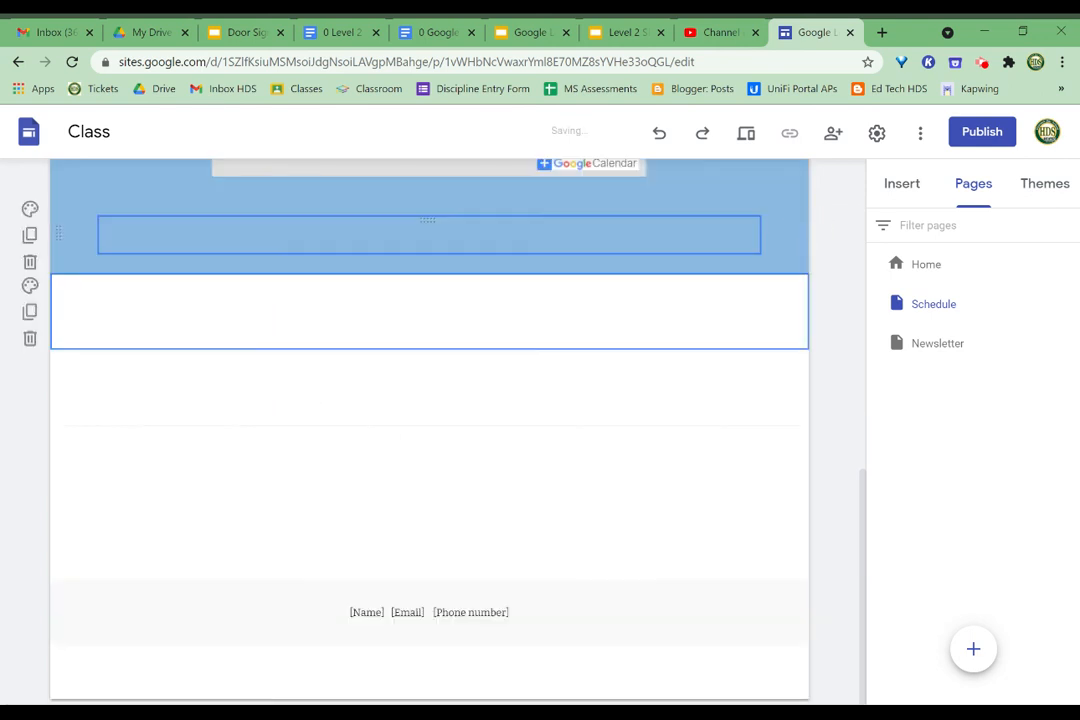
click(357, 312)
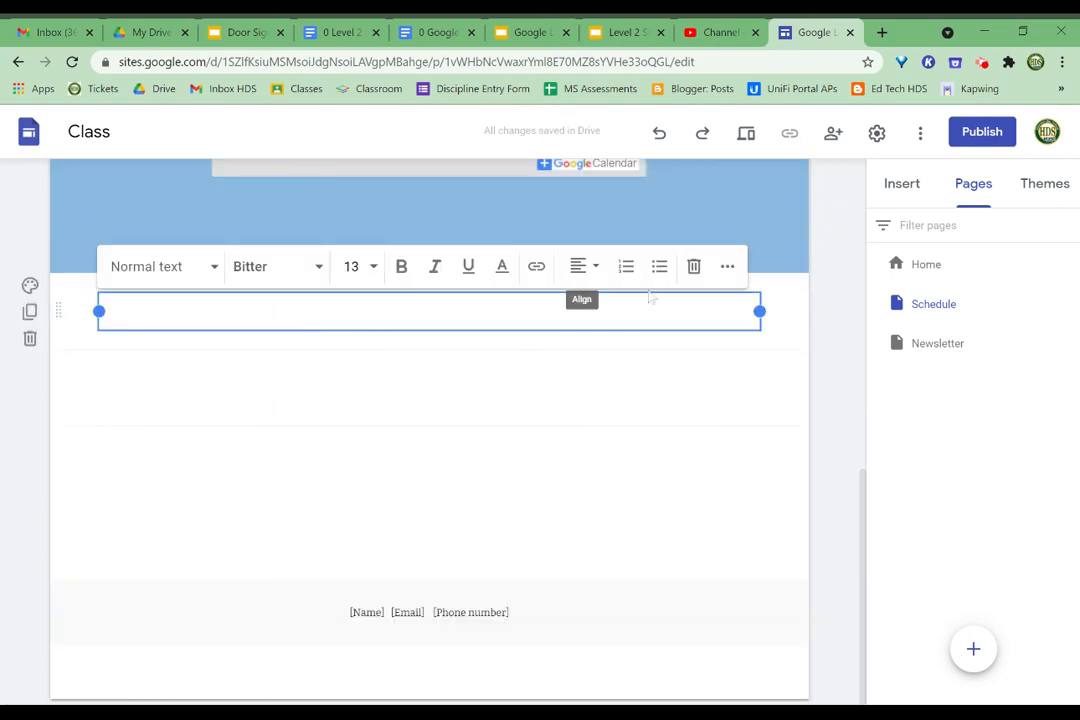
click(694, 266)
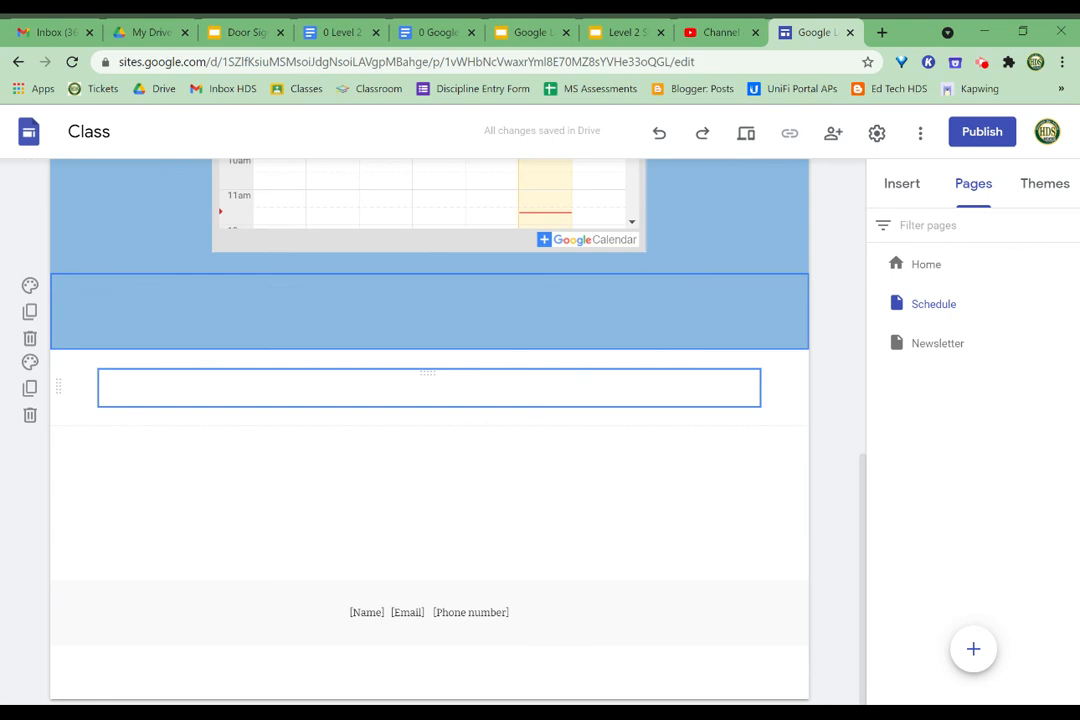
- Insert the Google Docs file "Agenda - Level 1" below the calendar on the Schedule page
click(429, 389)
click(902, 183)
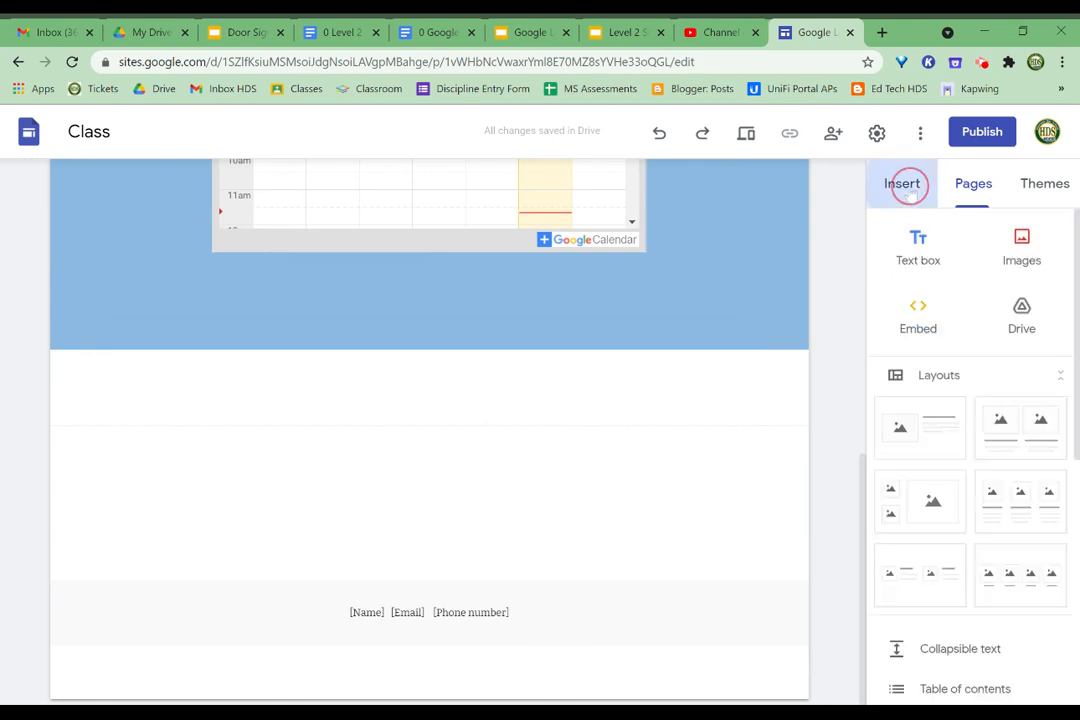
scroll(998, 395, down, 2)
scroll(1000, 402, down, 4)
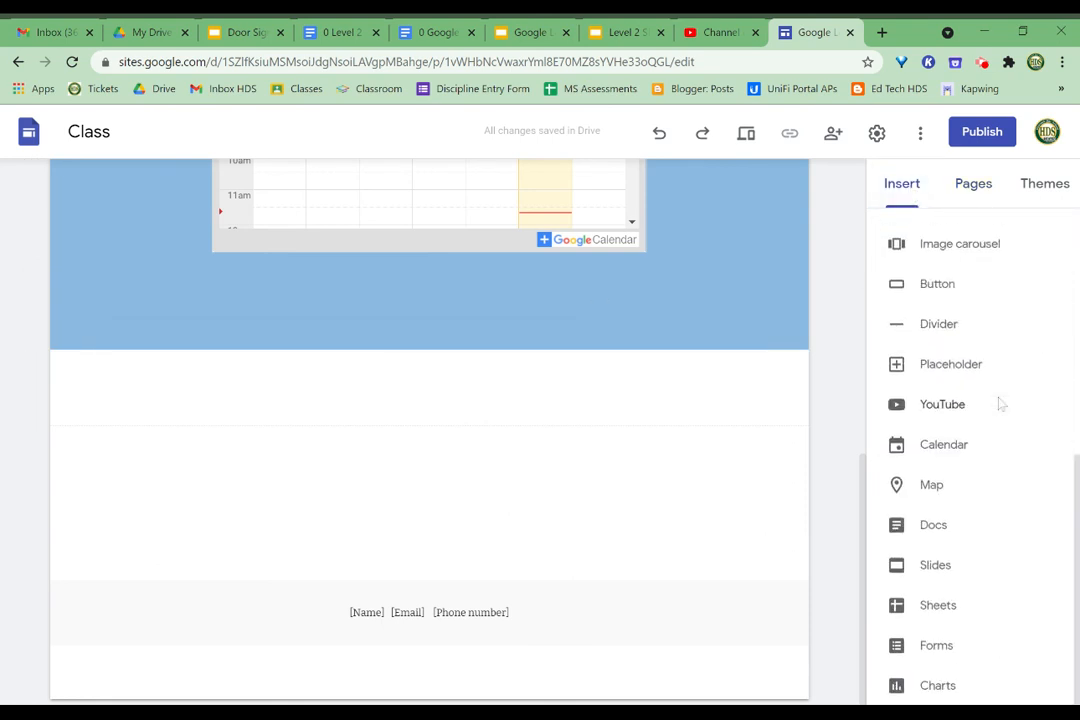
click(940, 525)
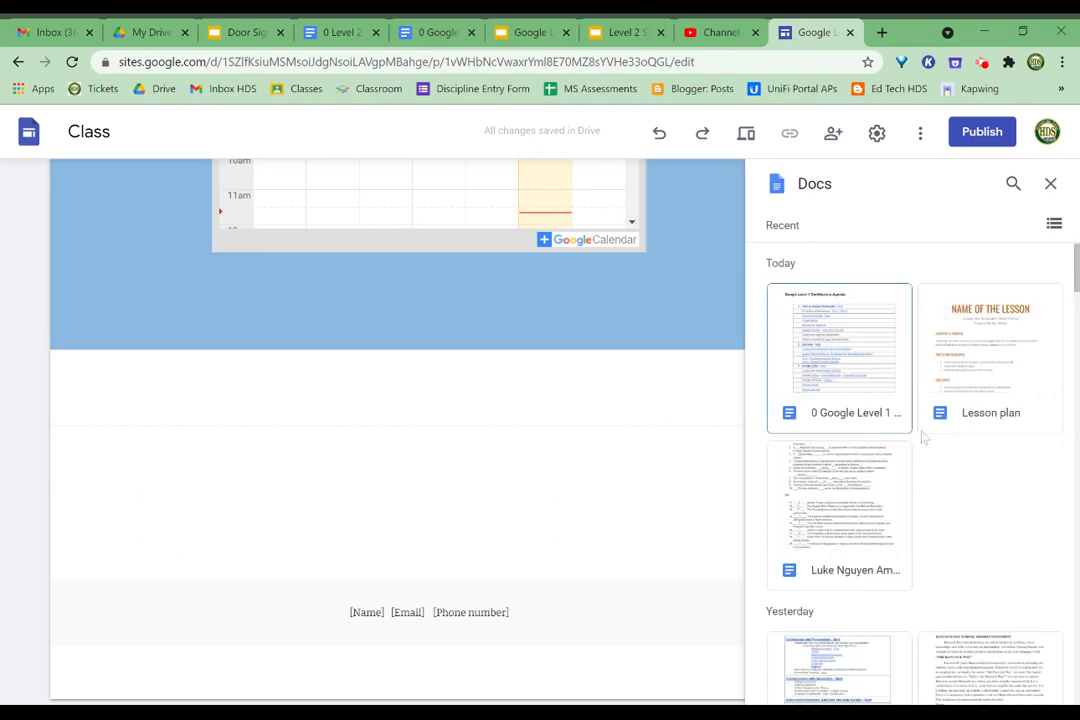
scroll(978, 520, down, 1)
scroll(980, 520, down, 4)
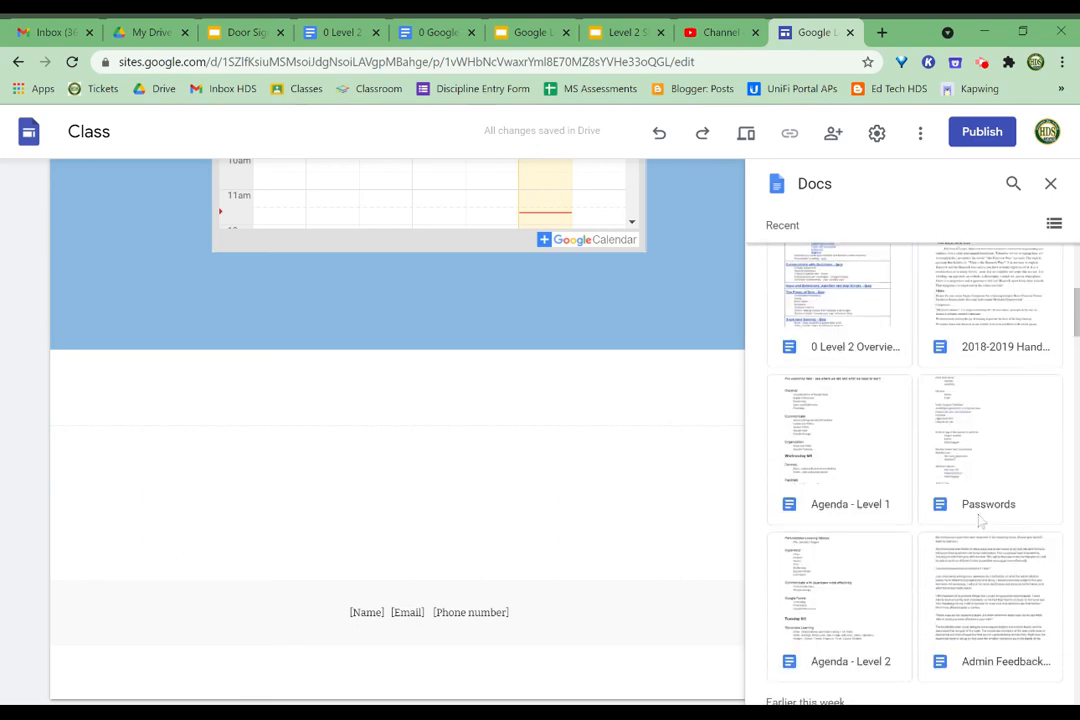
click(815, 445)
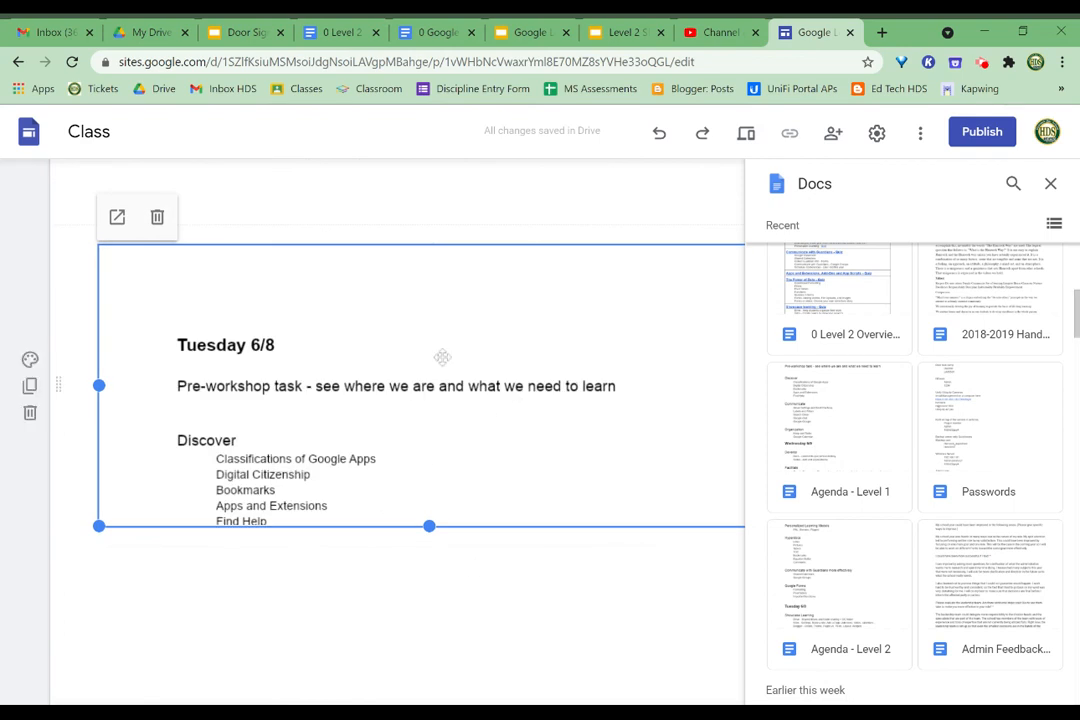
scroll(439, 352, down, 1)
scroll(439, 352, up, 1)
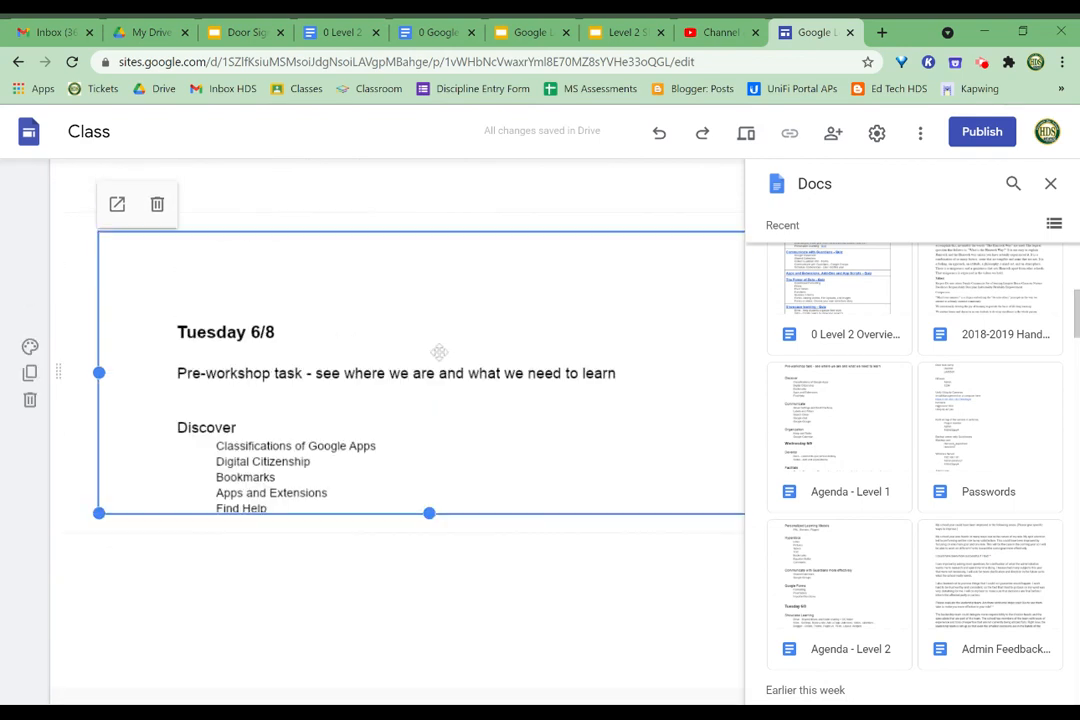
click(1050, 185)
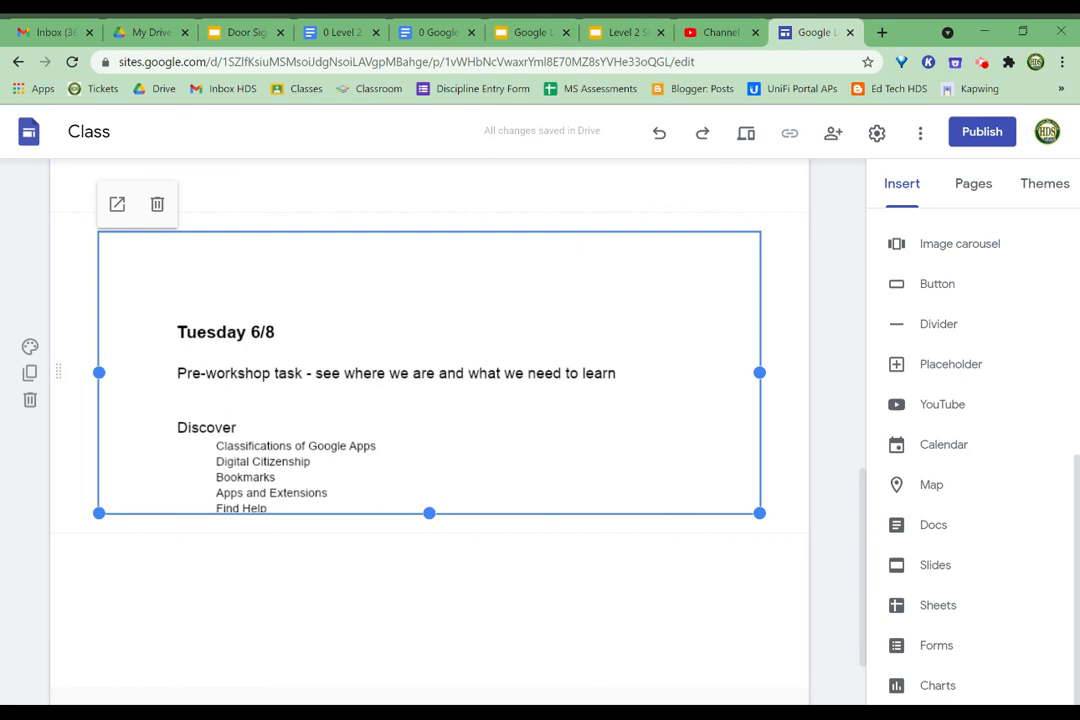
- Extend the embedded agenda's height downward to include the Google Calendar line under Organization
scroll(430, 440, down, 1)
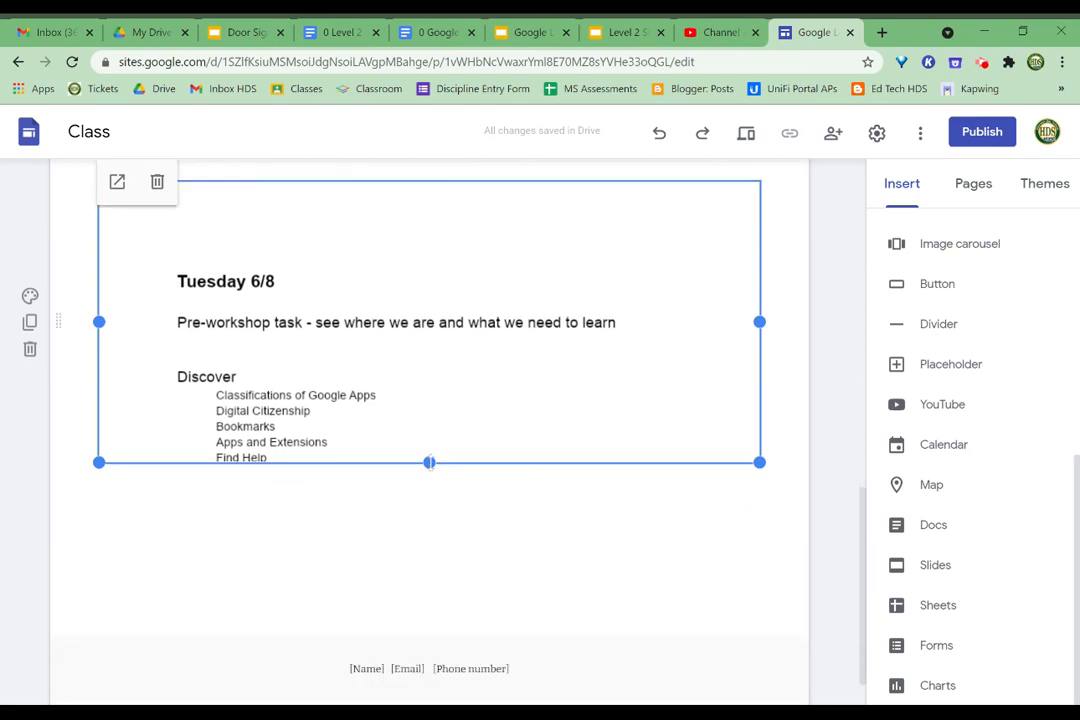
click(430, 462)
drag(430, 462, 430, 650)
drag(435, 490, 431, 472)
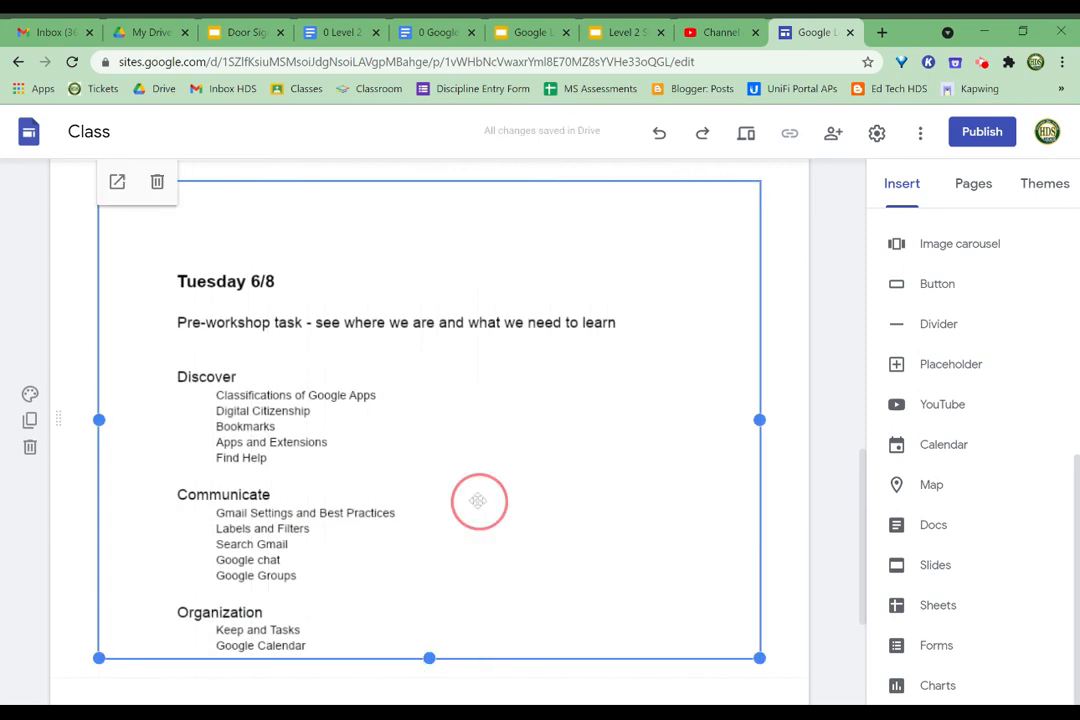
scroll(555, 445, down, 3)
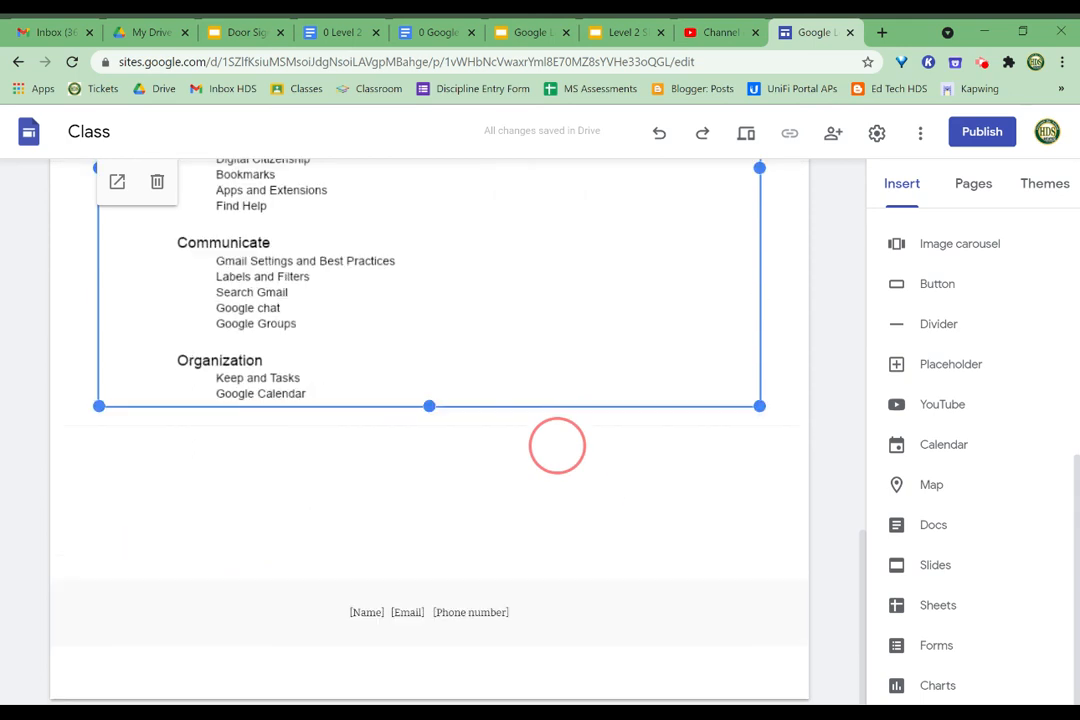
- Add a new page named "First Day" to the site, leaving its custom path empty
scroll(557, 445, up, 10)
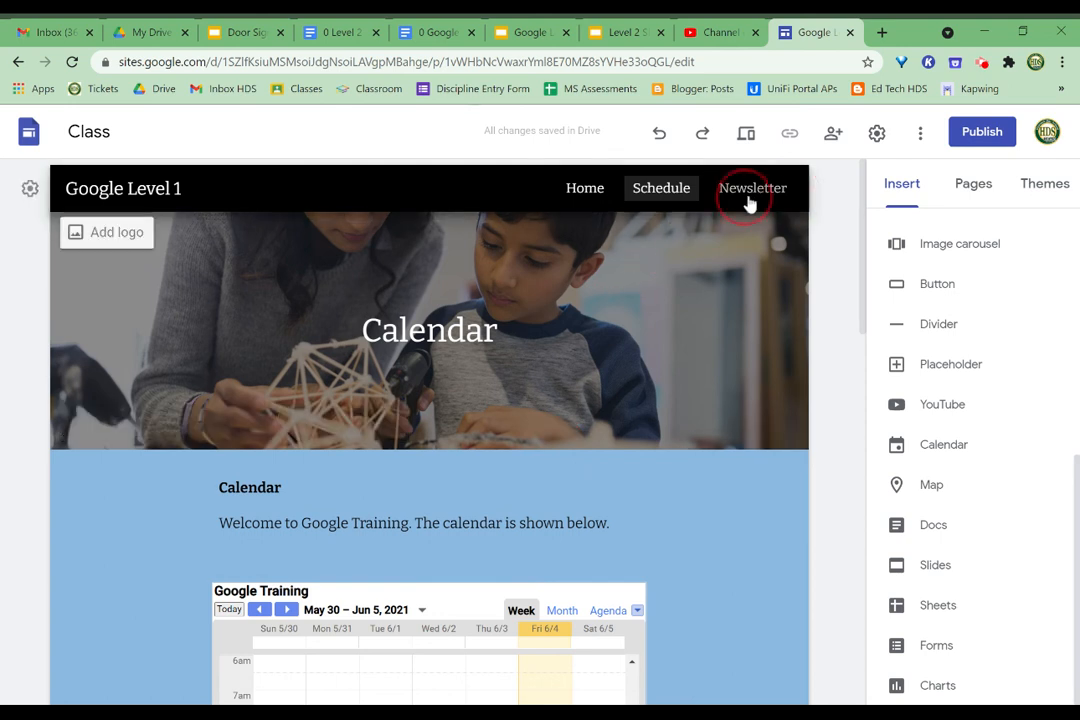
click(984, 183)
mouse_move(973, 650)
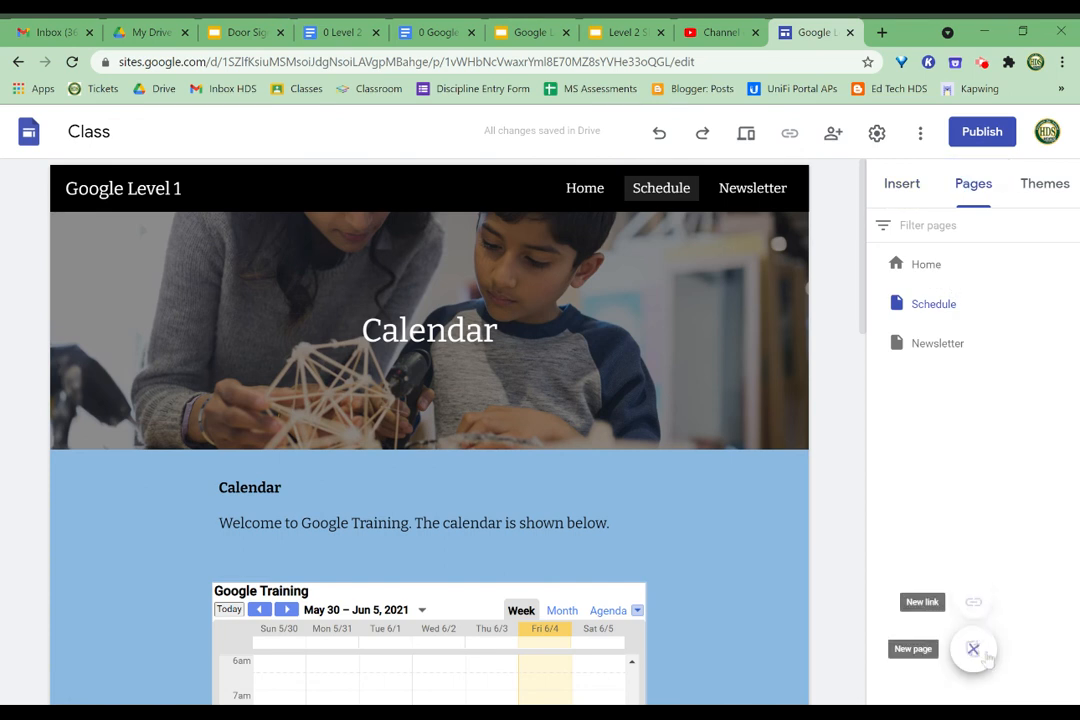
click(973, 650)
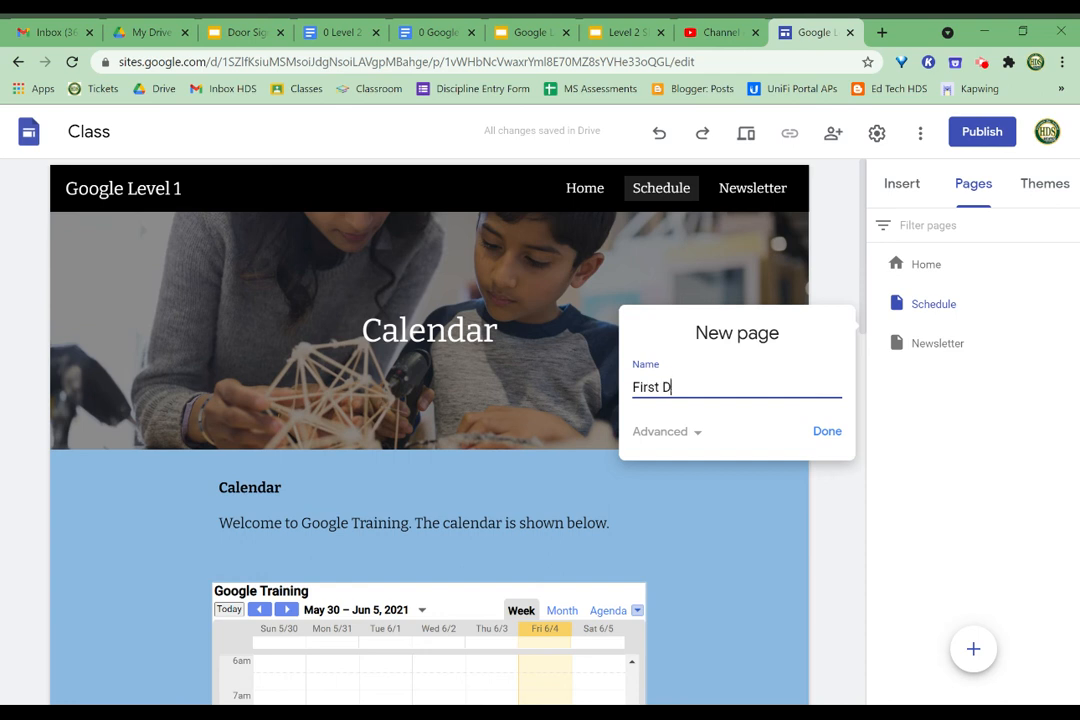
click(687, 438)
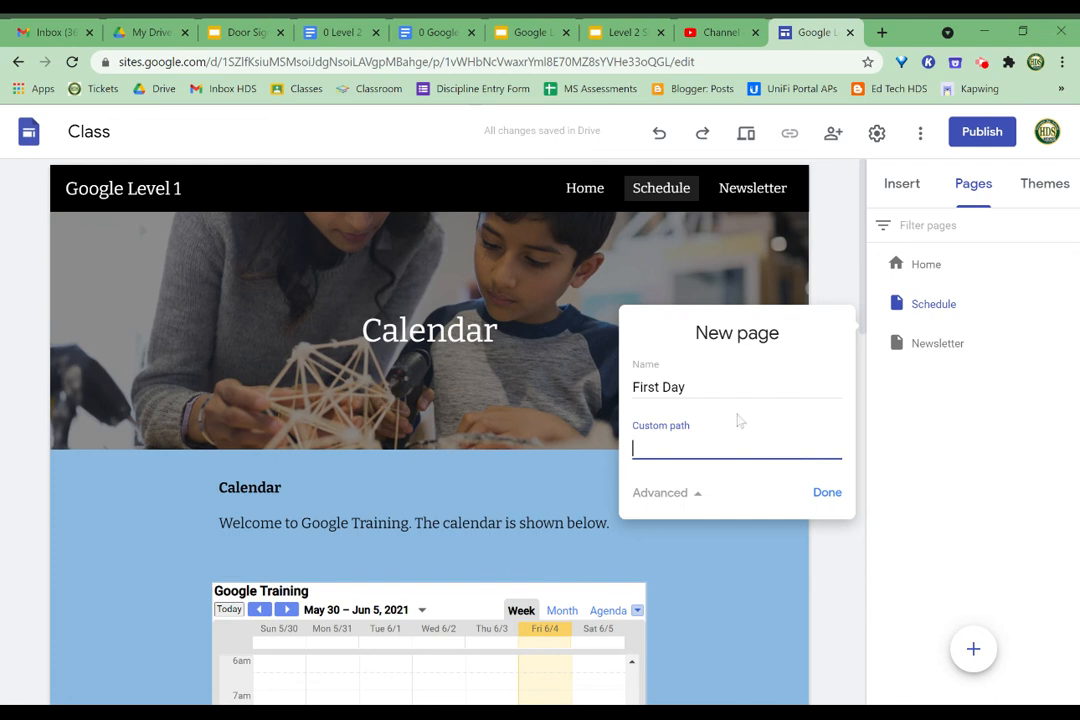
click(827, 494)
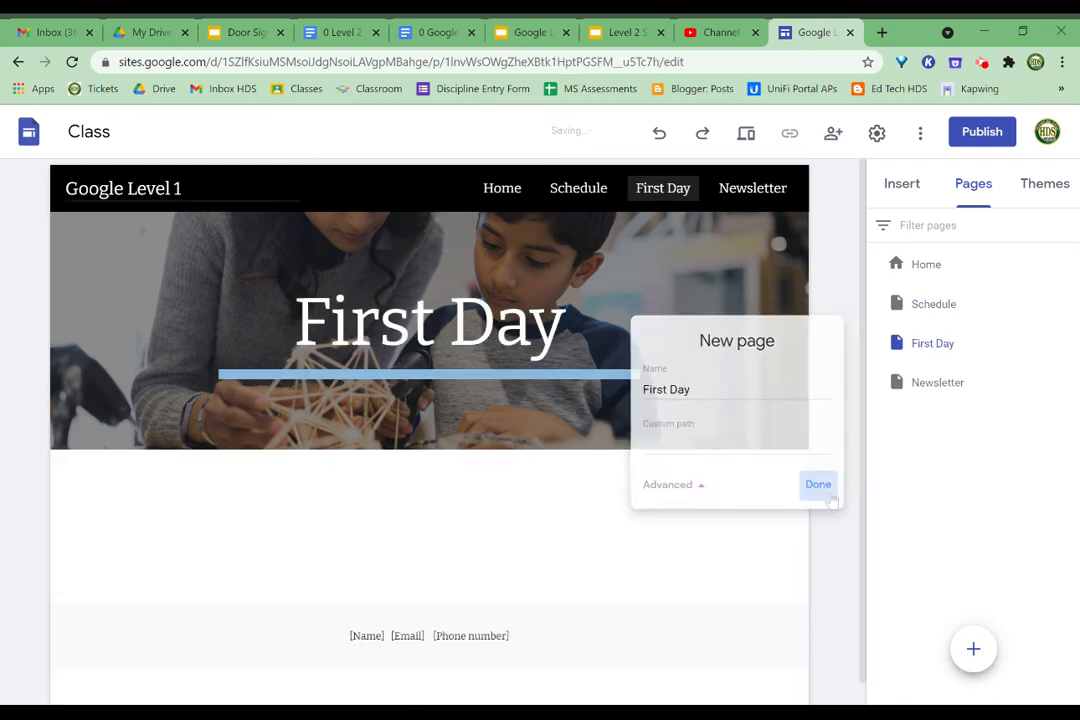
- Insert the "Chromebook Checkup May 2021" Google Form below the First Day banner
scroll(430, 335, down, 1)
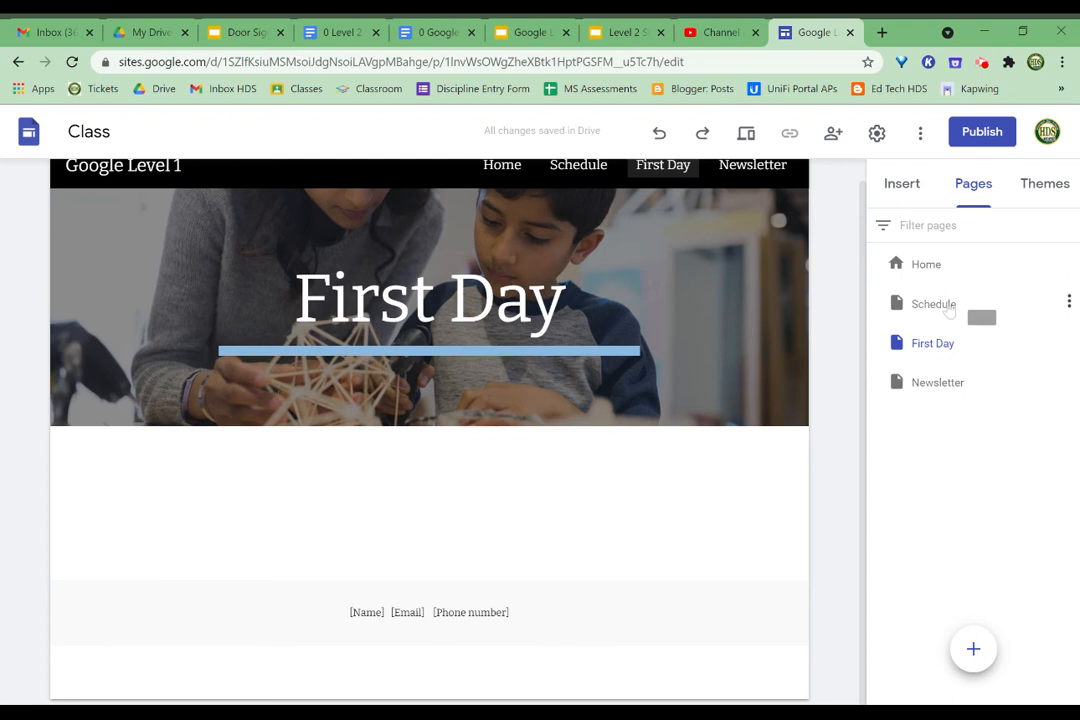
click(900, 188)
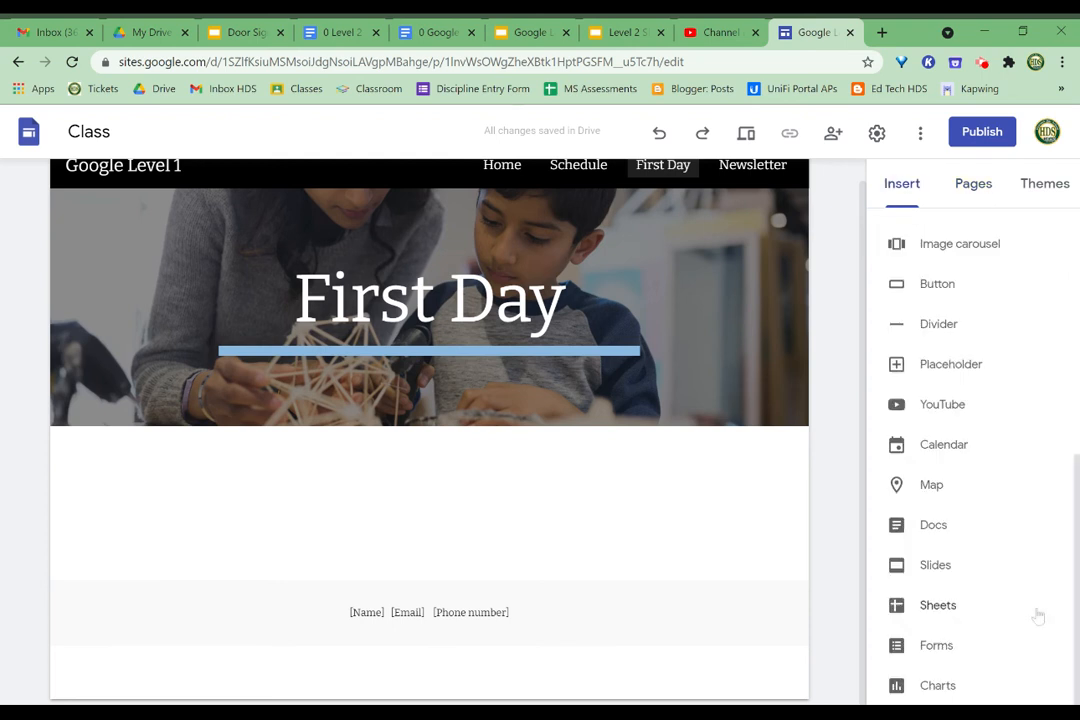
click(933, 647)
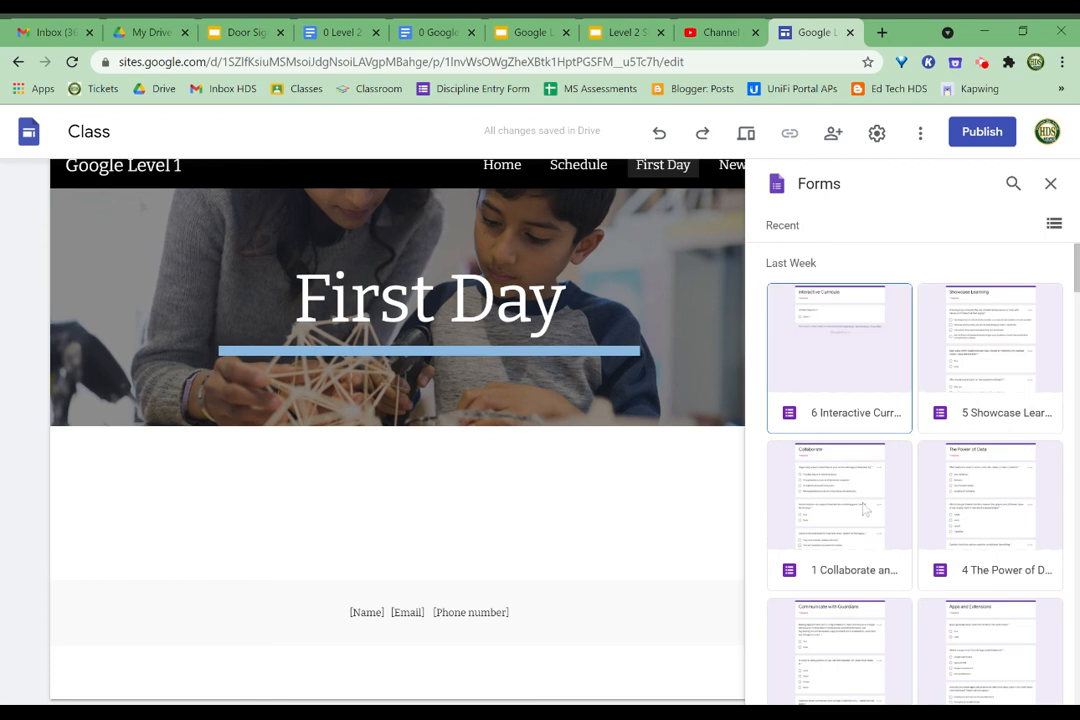
scroll(953, 352, down, 4)
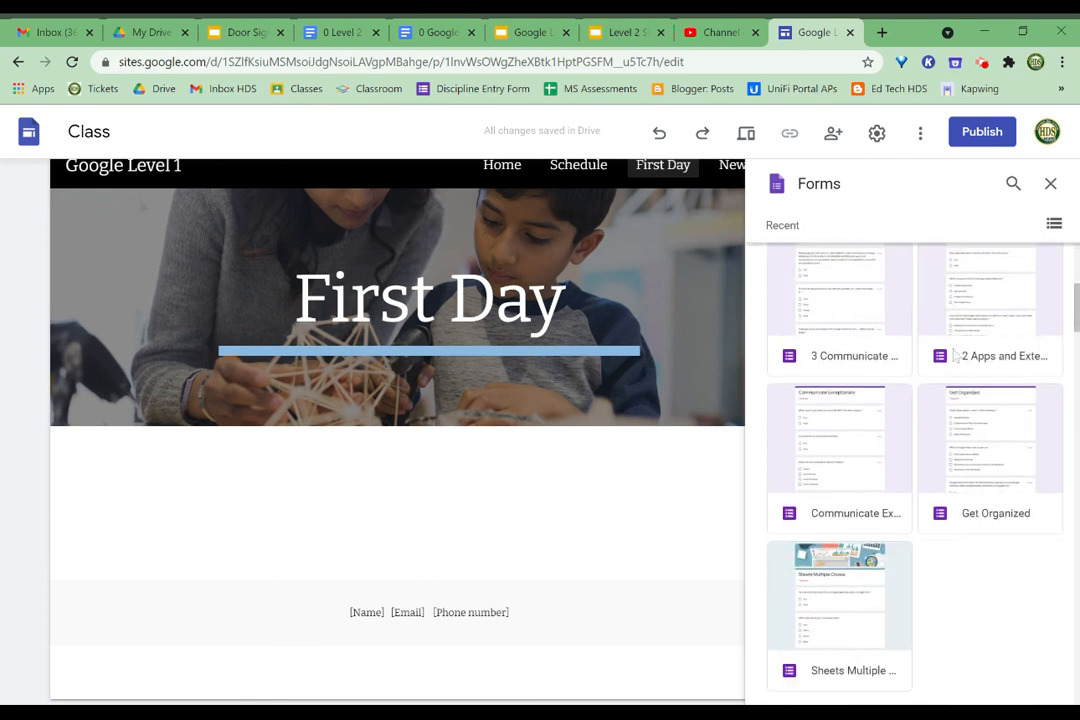
scroll(914, 470, down, 1)
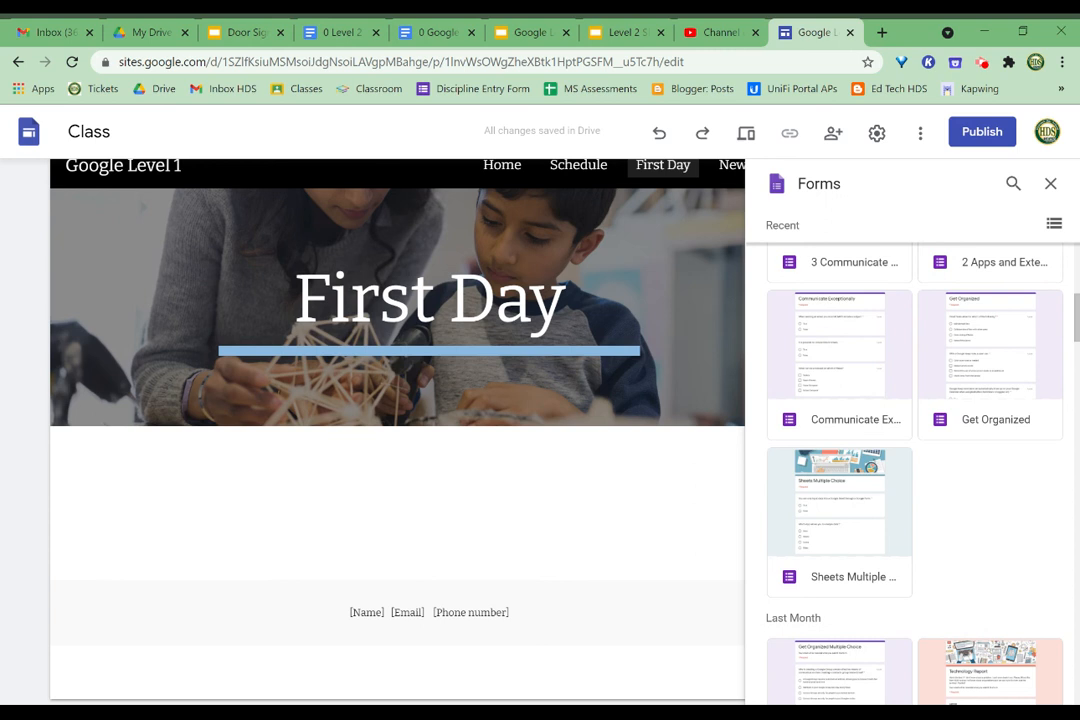
scroll(914, 470, down, 4)
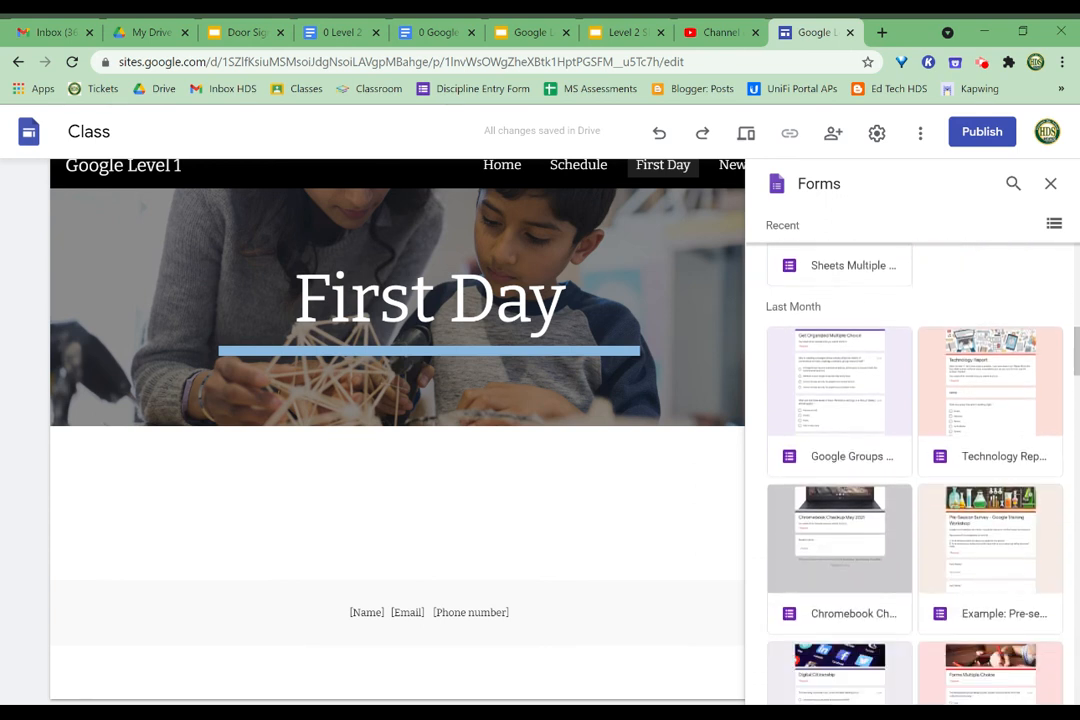
scroll(914, 470, down, 1)
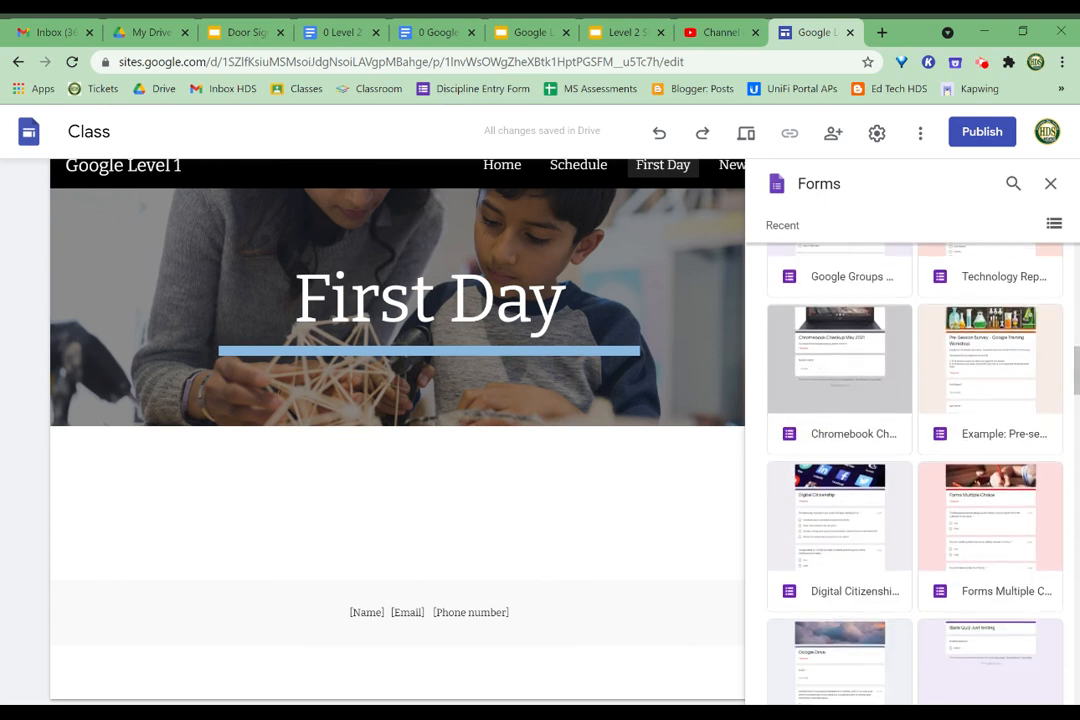
click(885, 357)
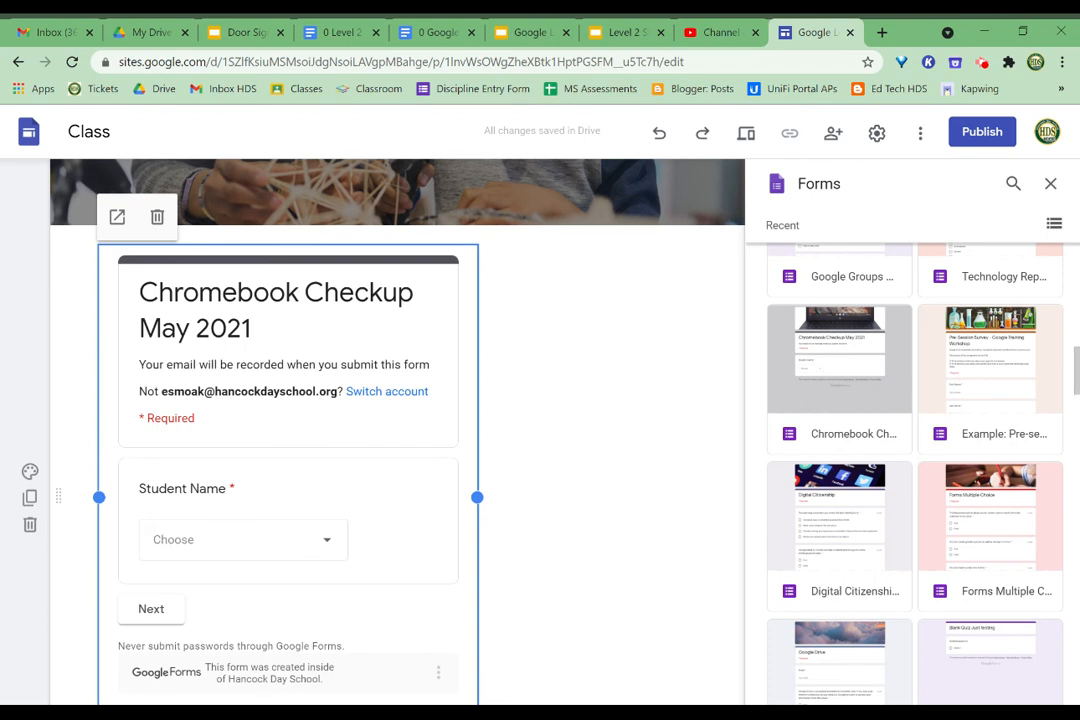
- Widen the embedded Chromebook Checkup form to about five-sixths of the content width and shorten its height slightly
click(477, 497)
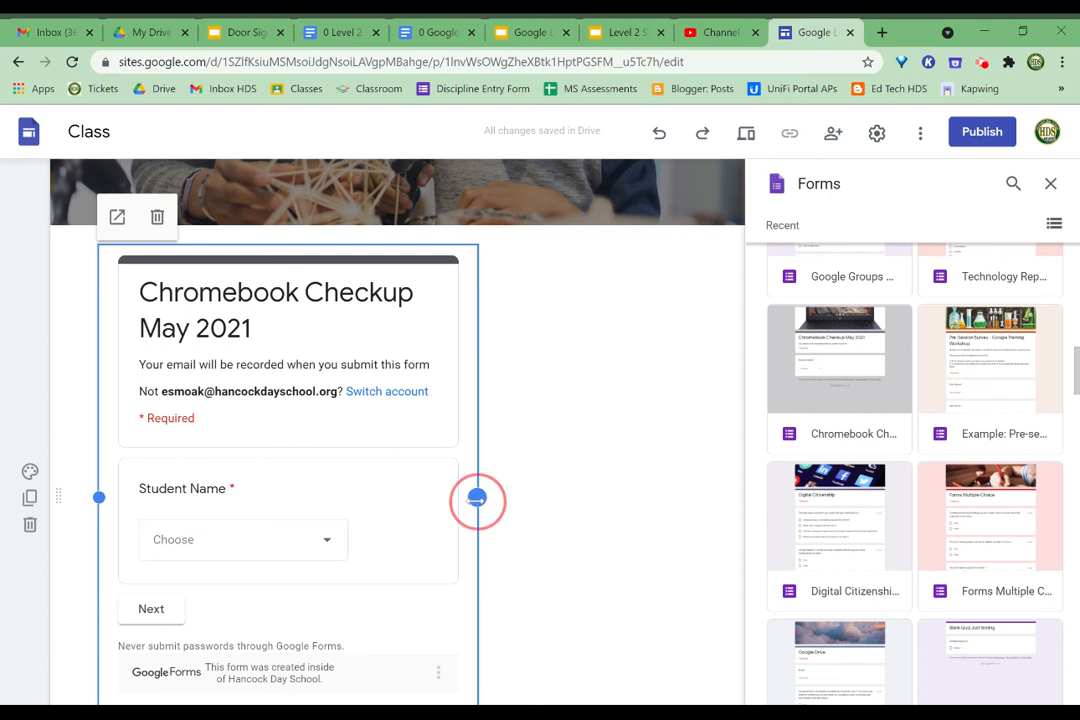
drag(477, 497, 632, 503)
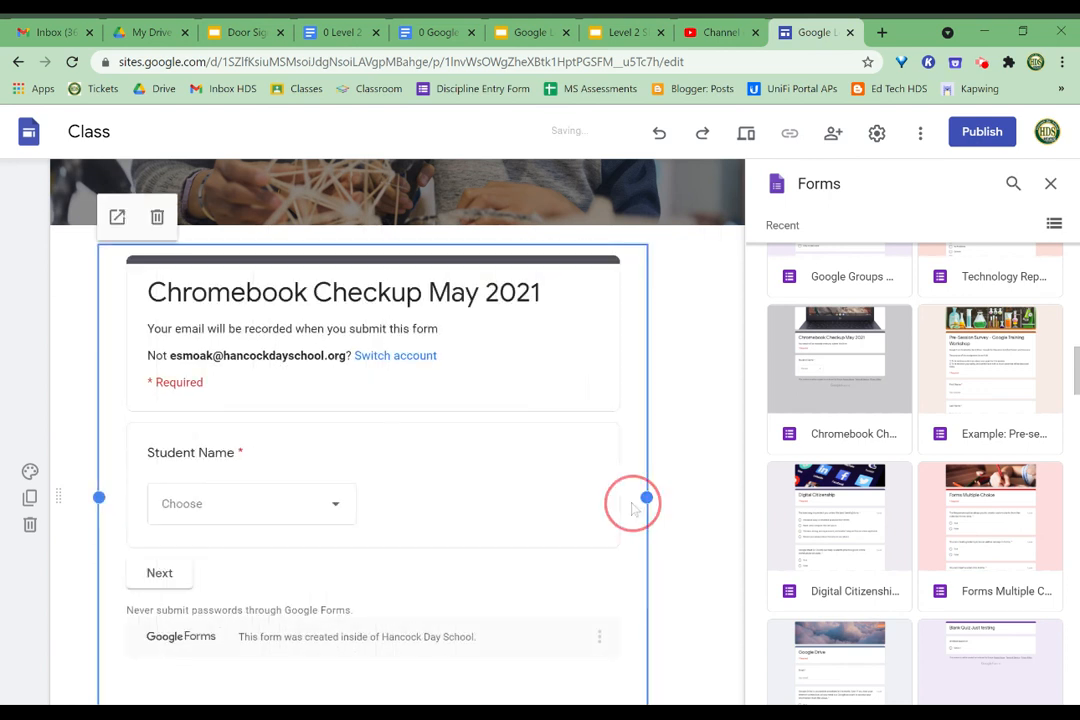
scroll(505, 485, down, 2)
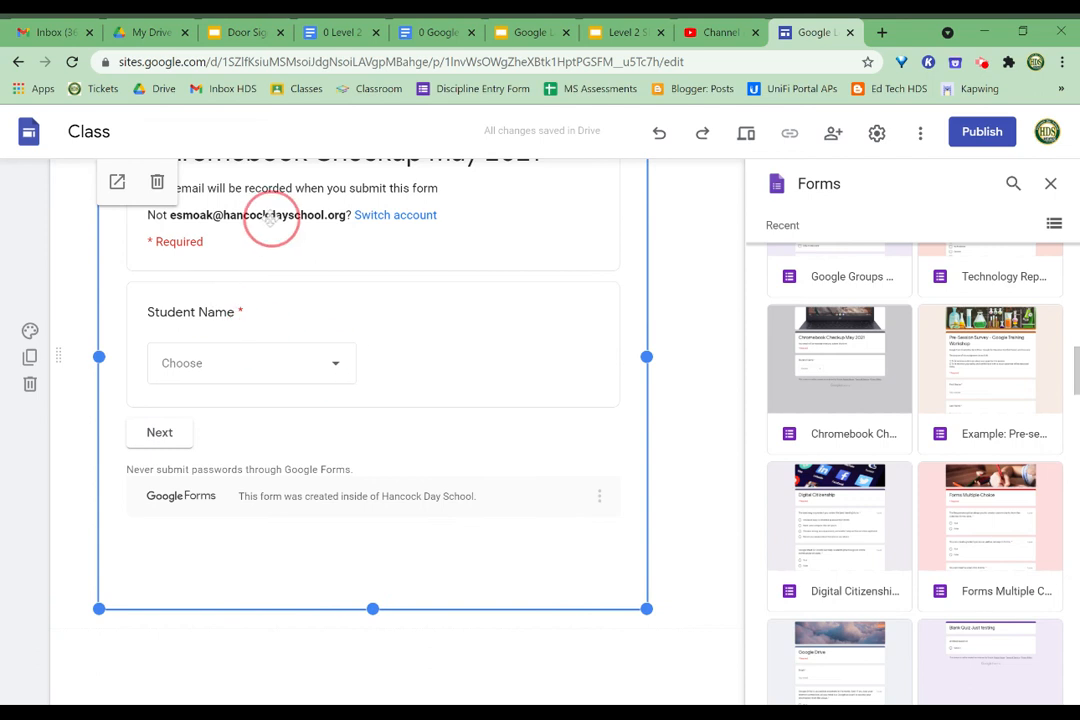
drag(372, 608, 371, 607)
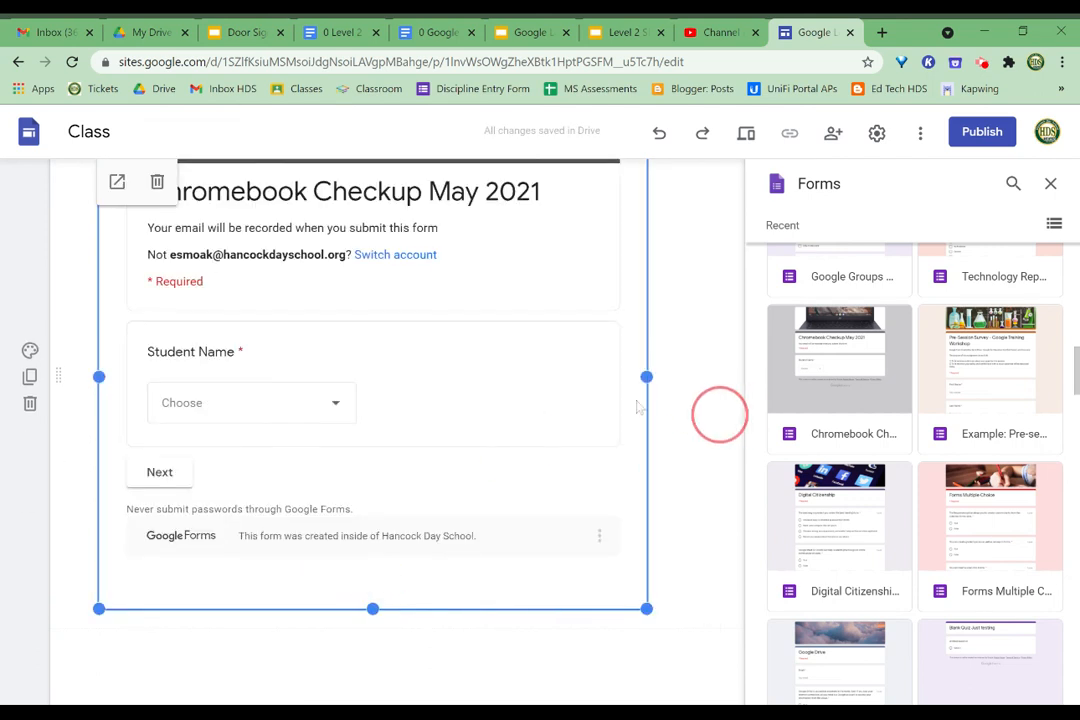
scroll(454, 358, down, 3)
scroll(454, 358, up, 8)
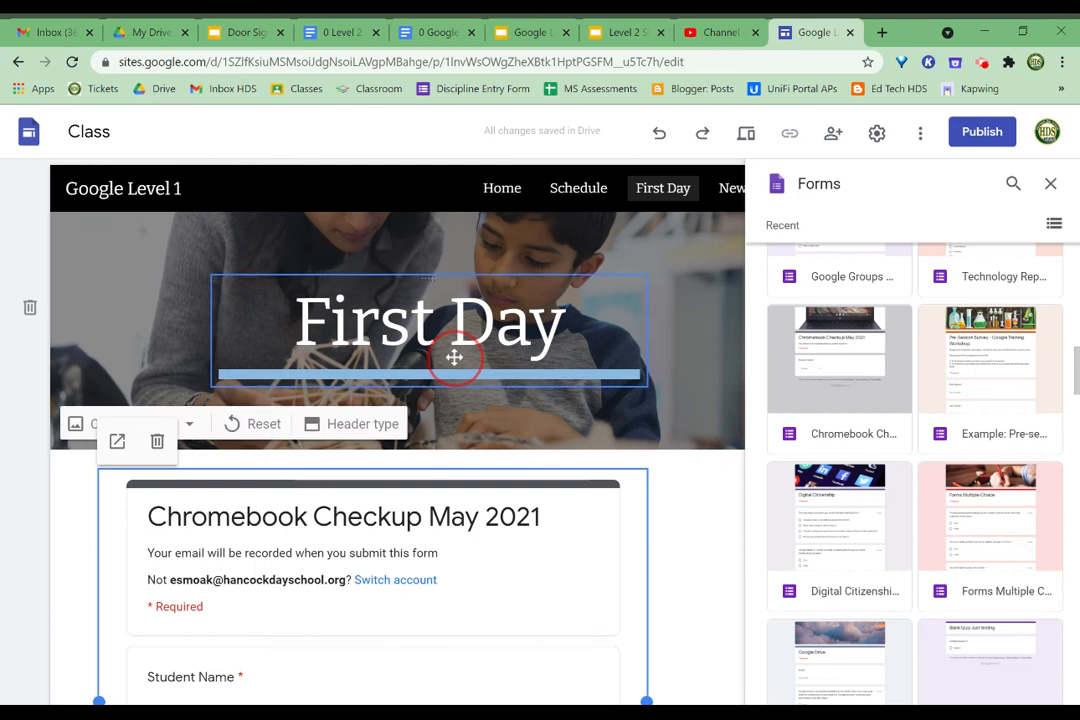
click(1051, 181)
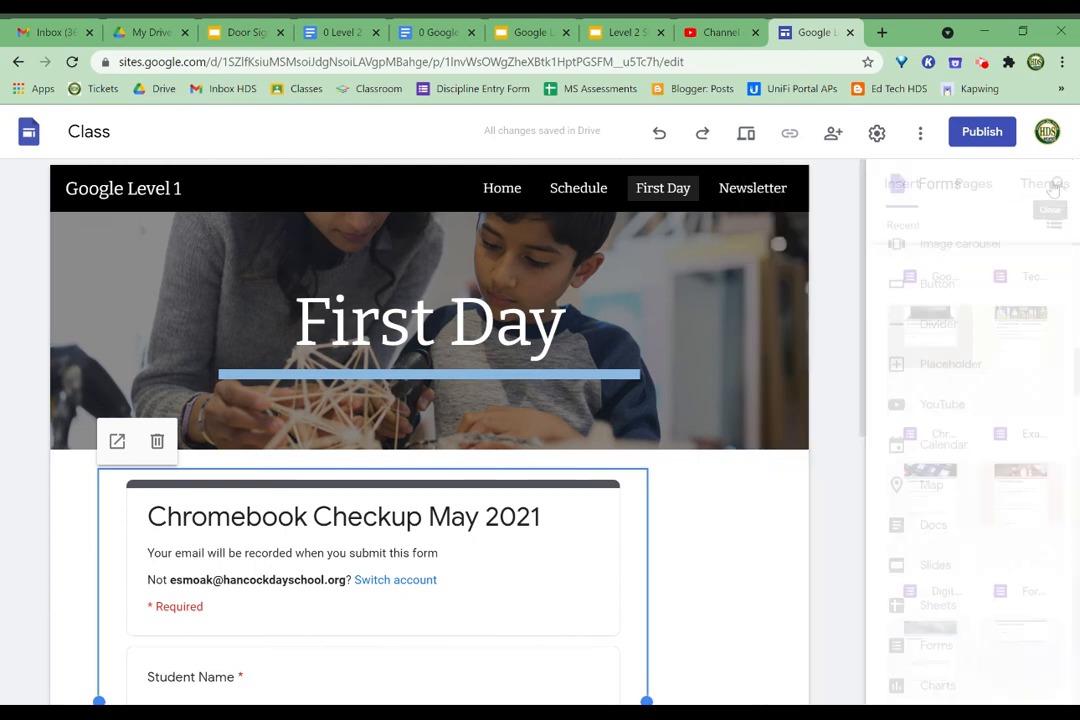
scroll(940, 326, up, 3)
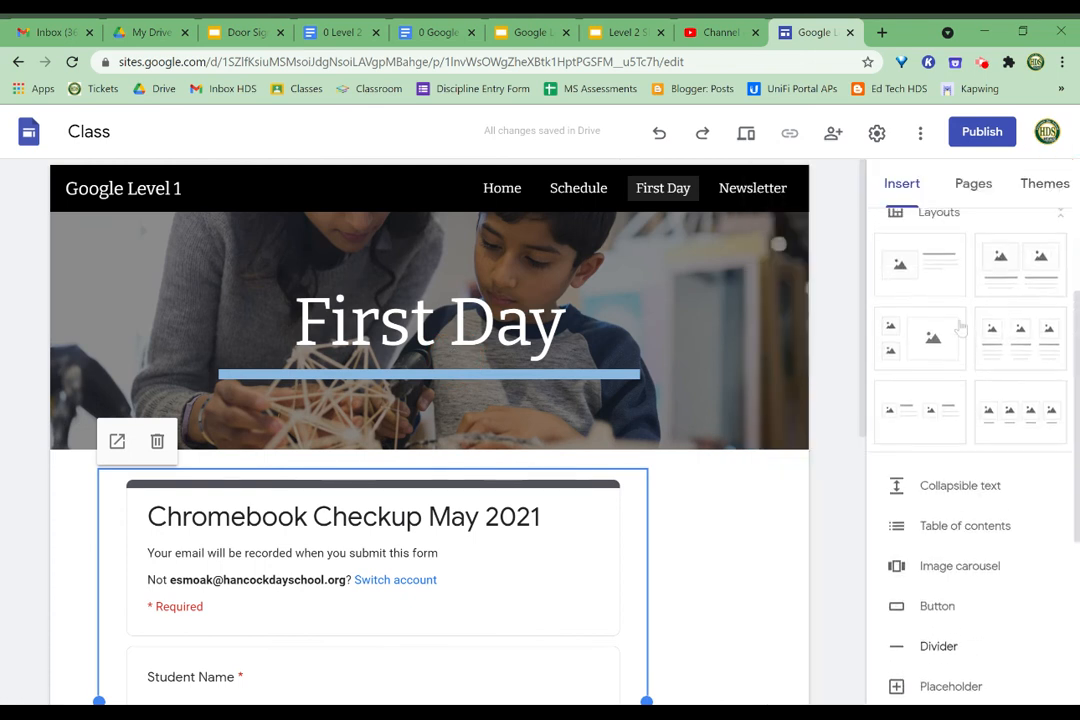
- Open the Newsletter page and examine its banner, Monthly newsletter text, newsletter placeholders and contact footer
scroll(960, 325, up, 2)
click(988, 184)
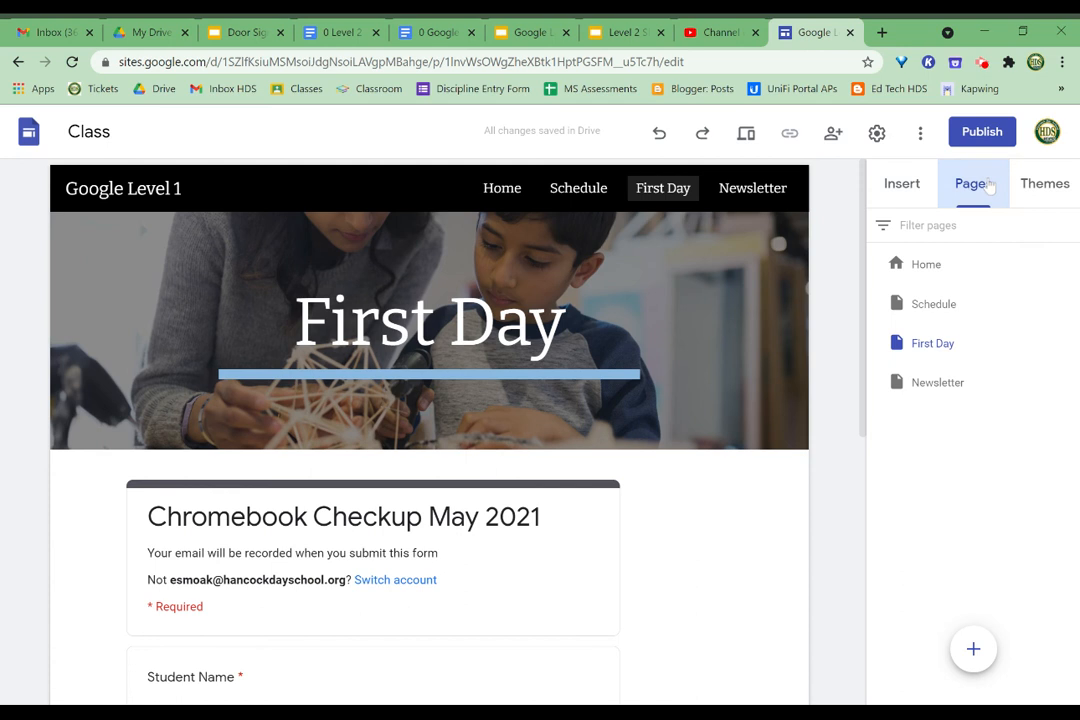
click(945, 388)
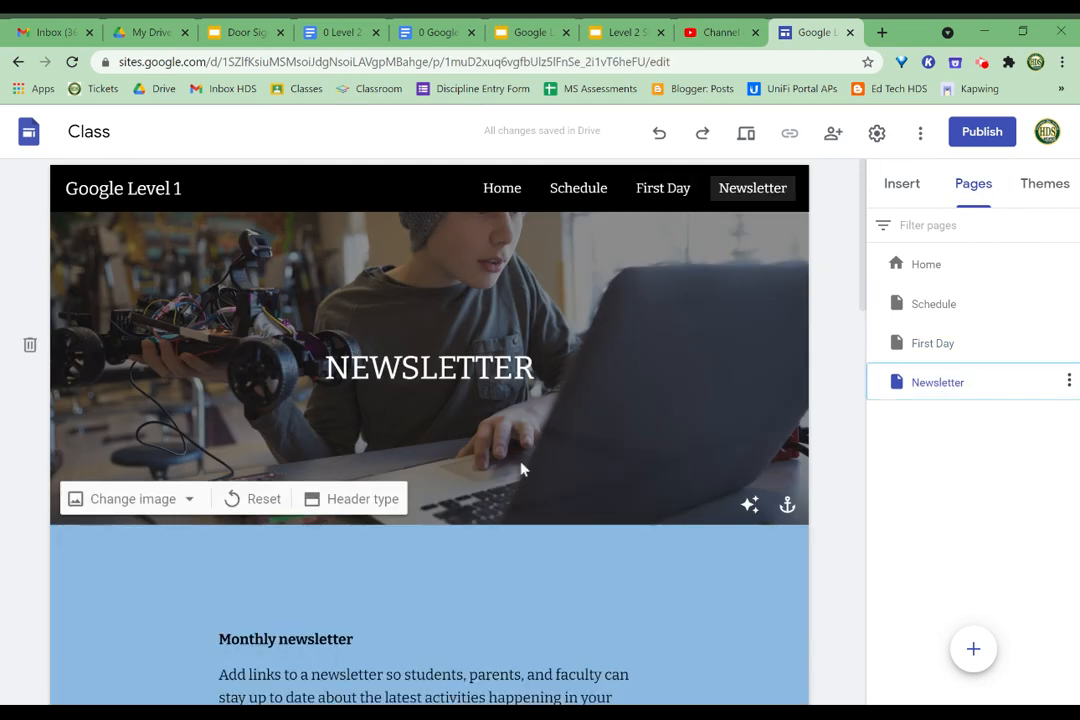
scroll(520, 466, down, 1)
scroll(520, 467, up, 1)
scroll(430, 560, down, 3)
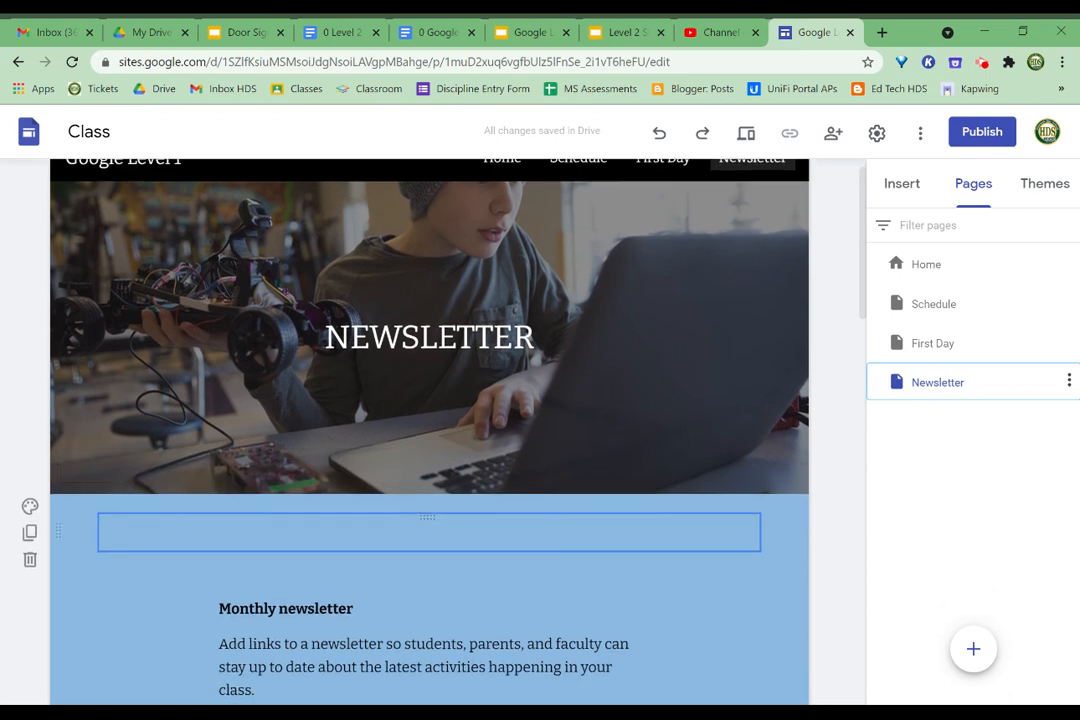
scroll(540, 590, down, 3)
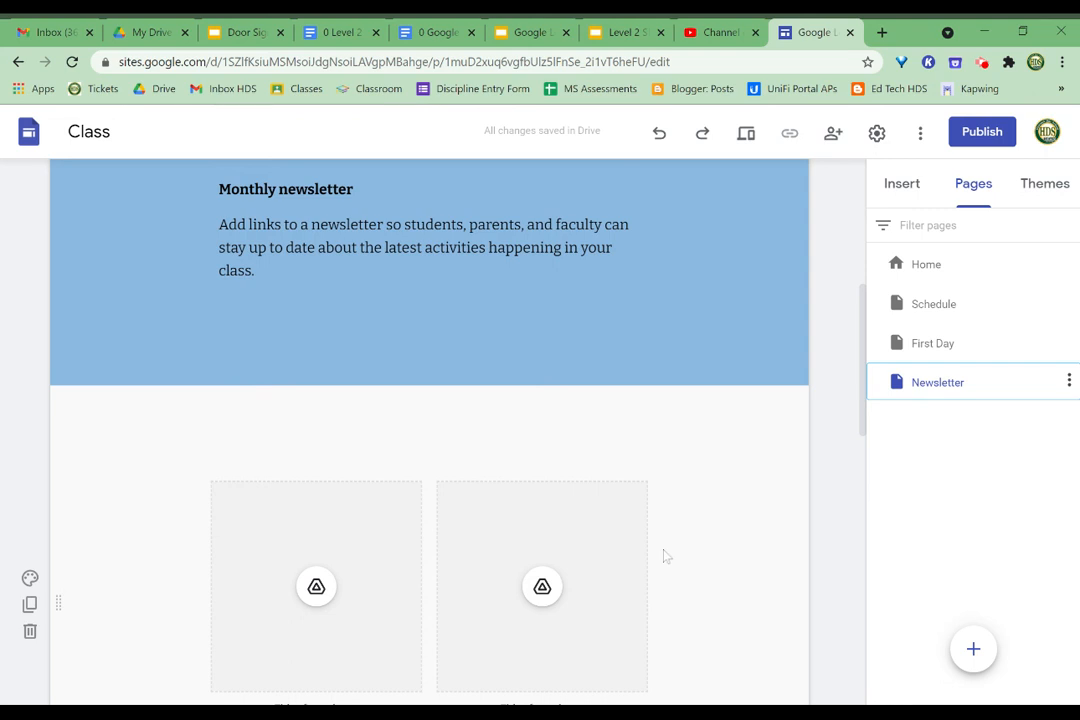
scroll(666, 556, down, 7)
scroll(430, 430, down, 5)
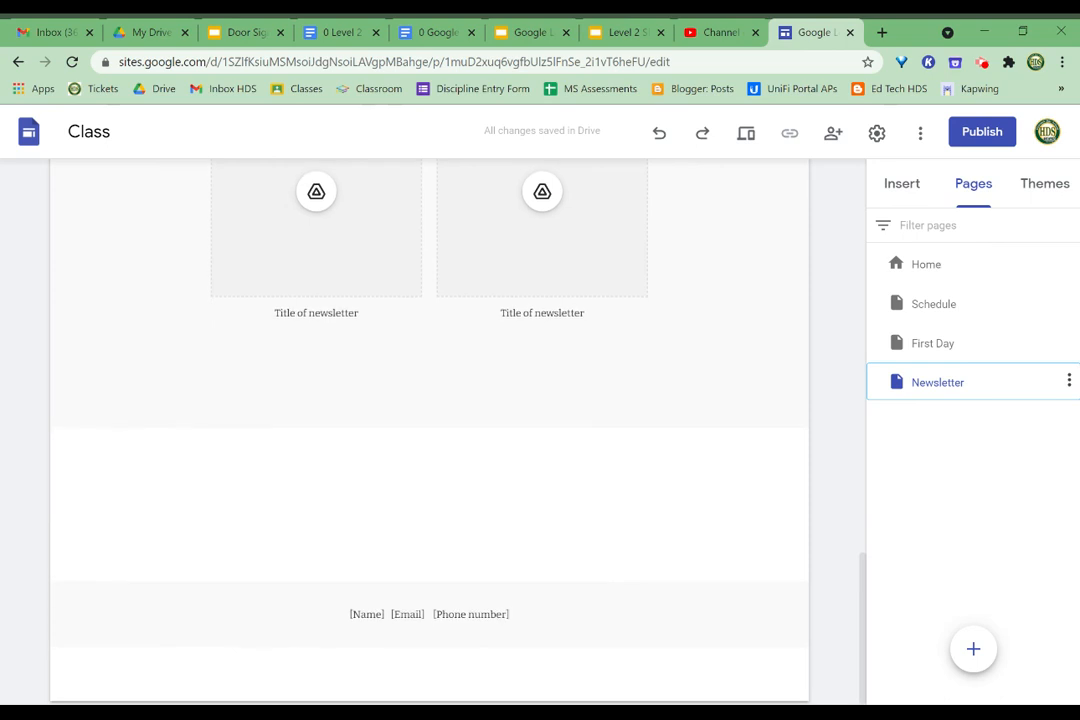
scroll(366, 479, up, 8)
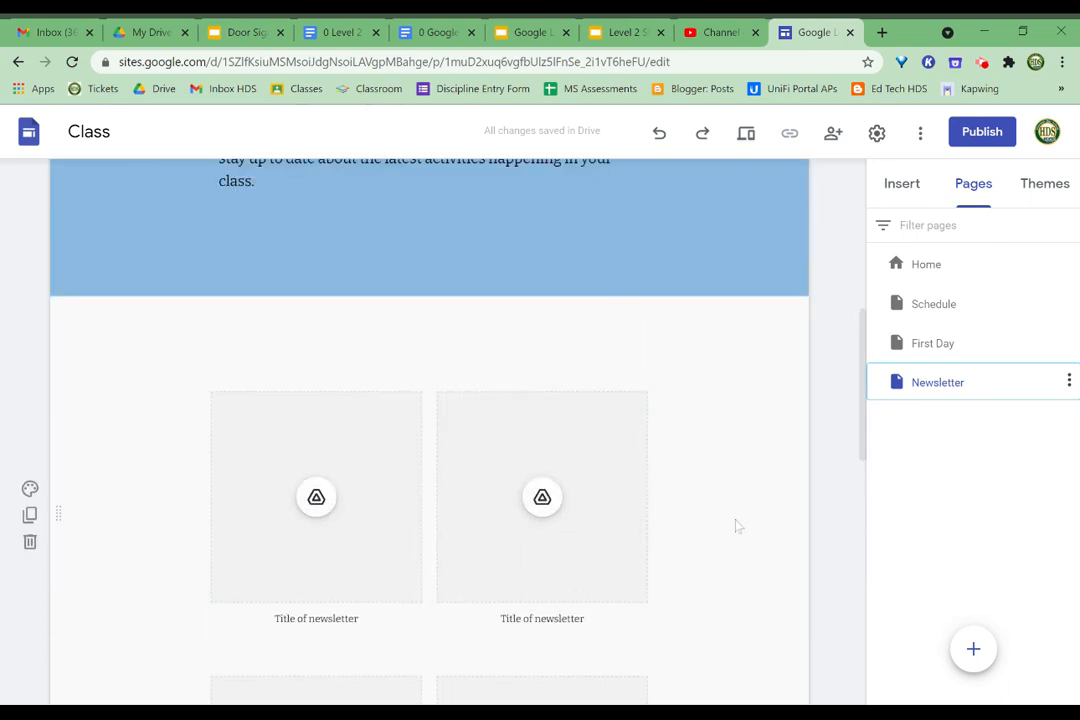
scroll(735, 523, up, 6)
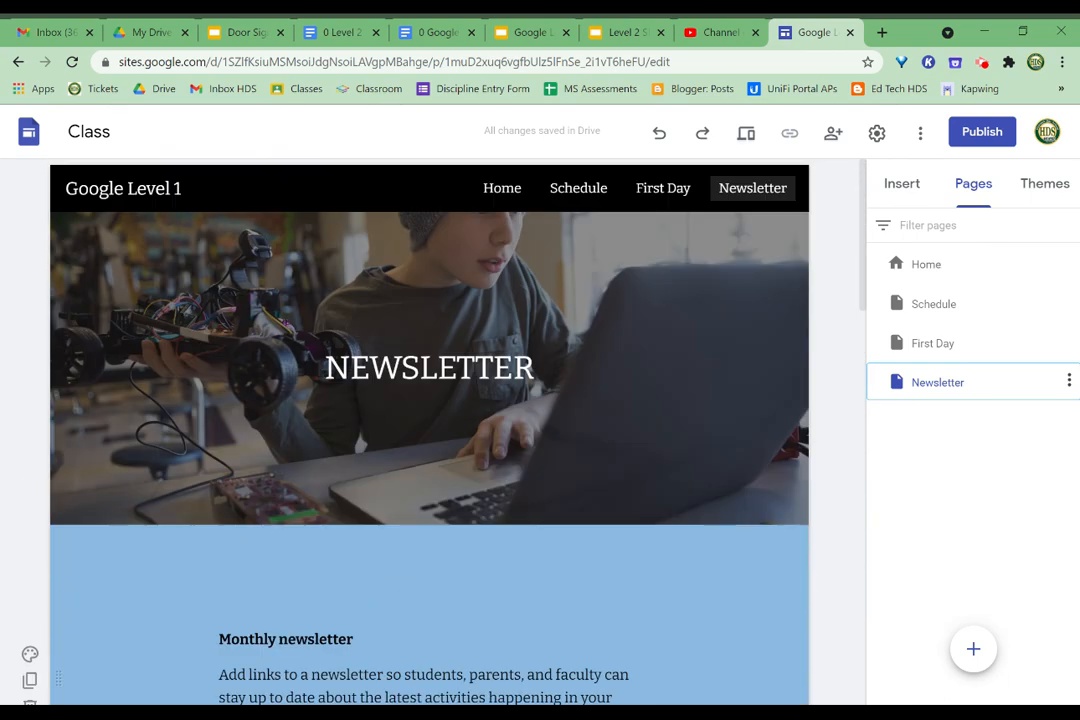
mouse_move(748, 505)
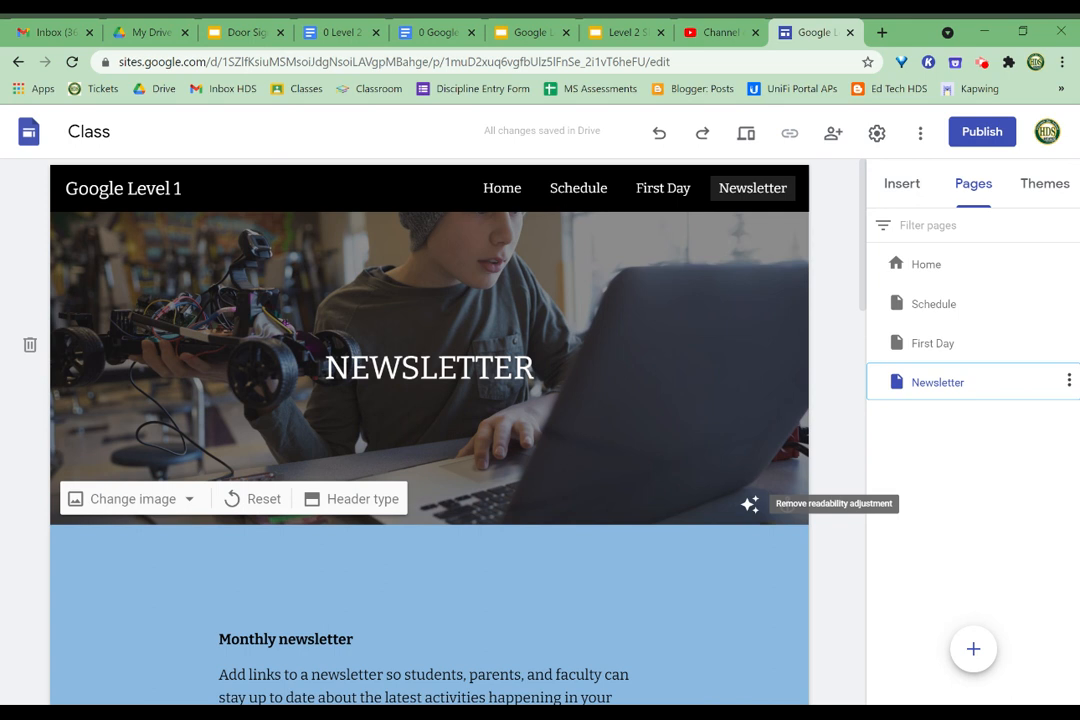
scroll(748, 505, down, 2)
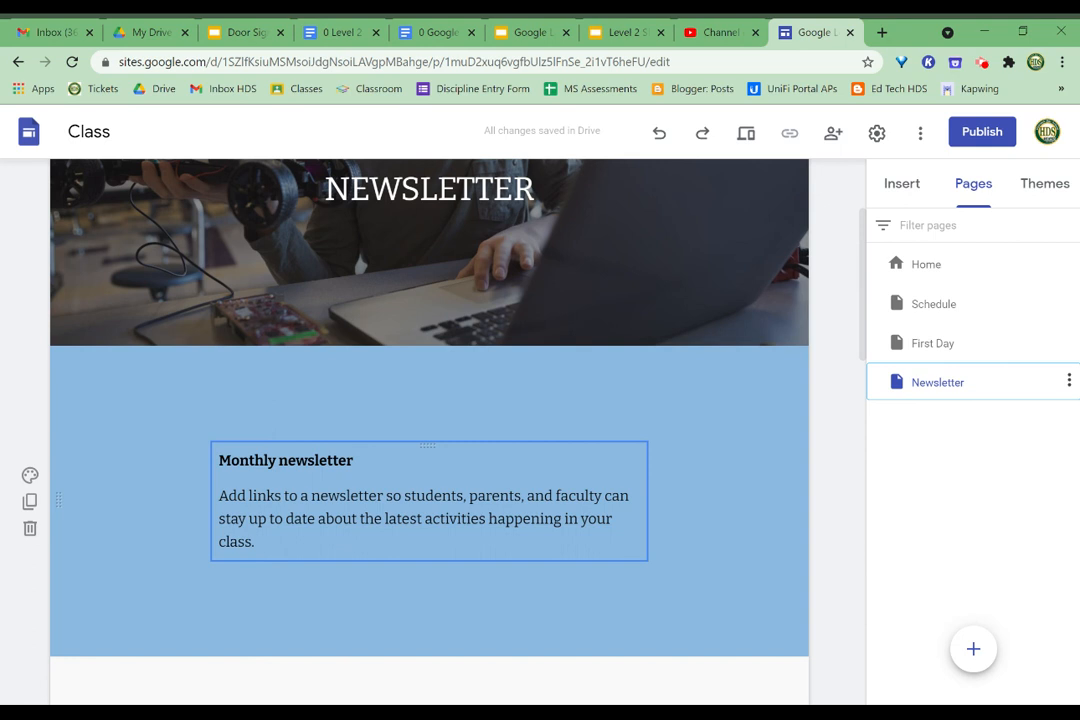
- Insert the recent Drive document "0 Level 2 Overview" into the first newsletter placeholder
scroll(362, 509, down, 3)
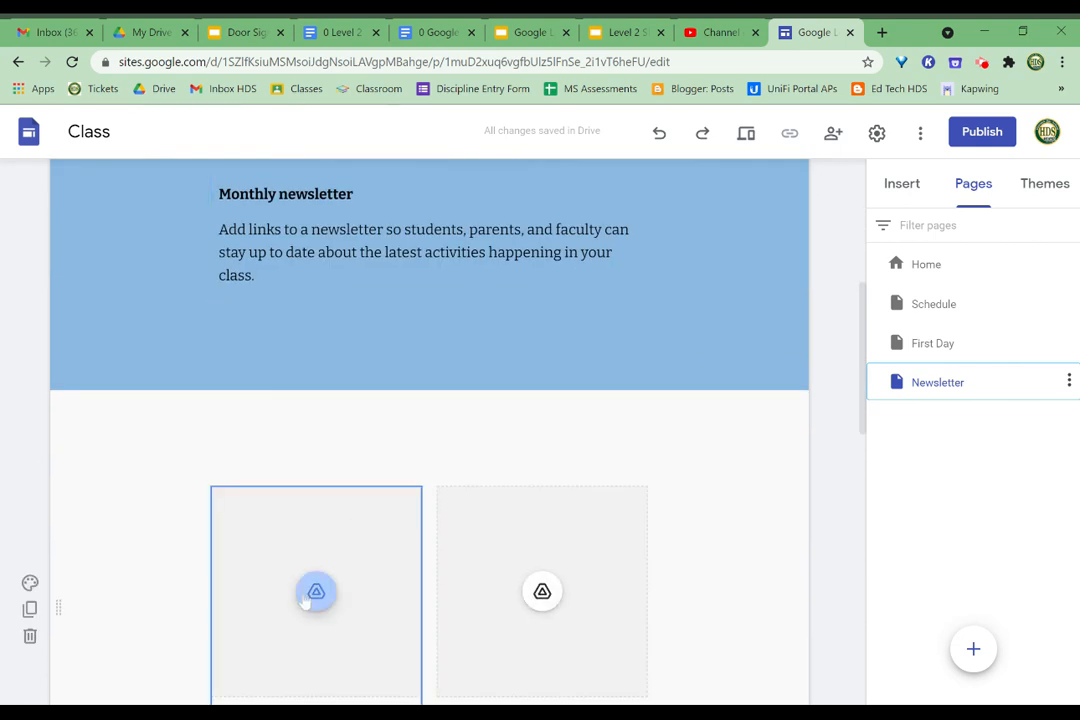
click(310, 596)
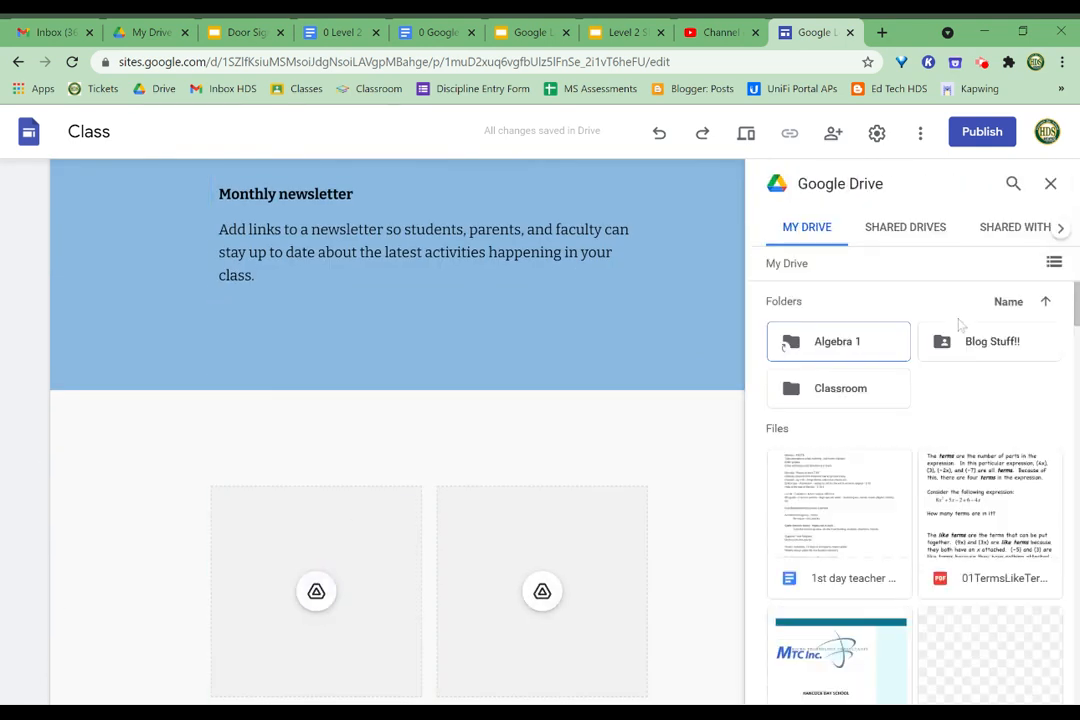
scroll(968, 535, down, 3)
scroll(968, 535, up, 3)
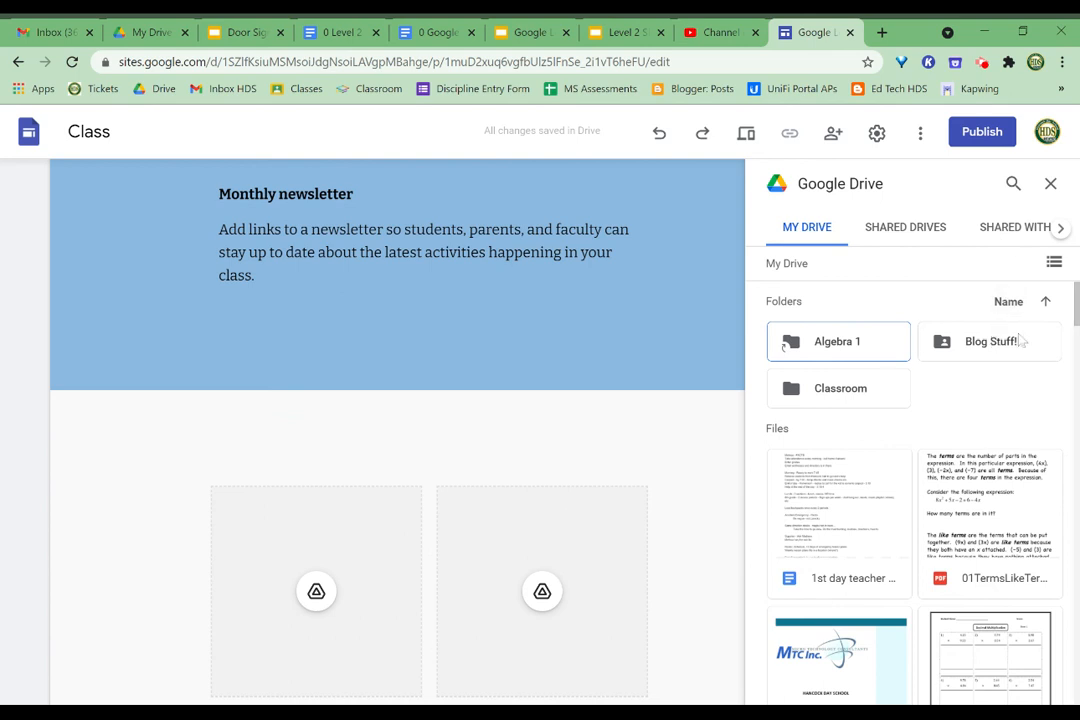
scroll(1020, 341, down, 3)
scroll(1020, 341, up, 3)
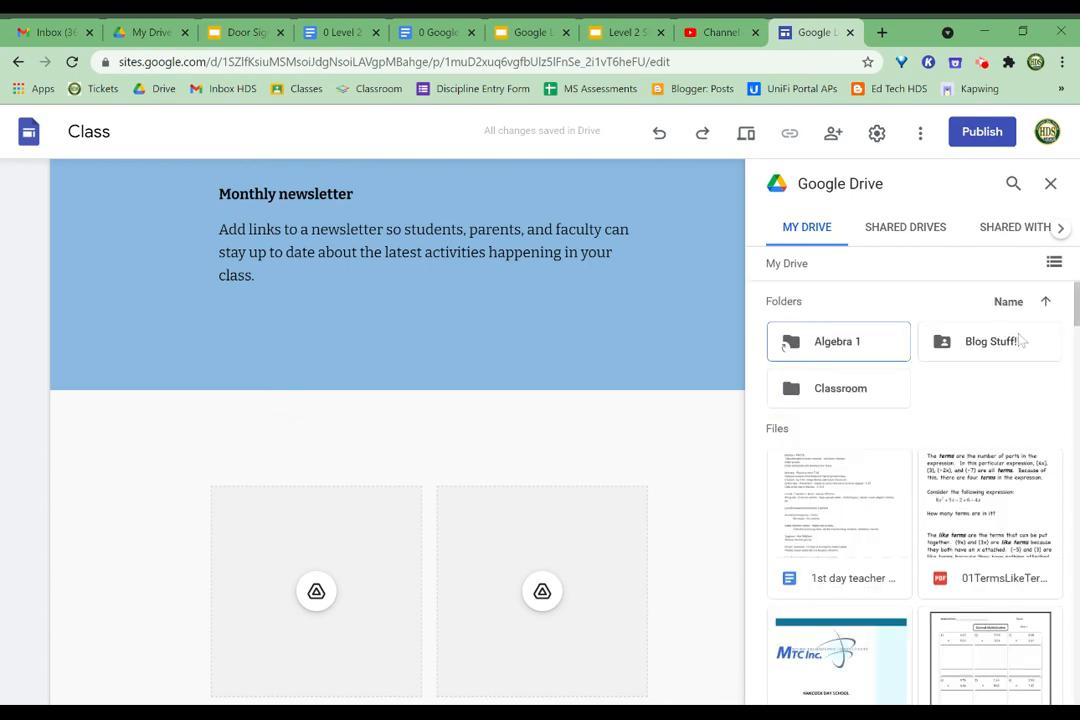
click(1004, 230)
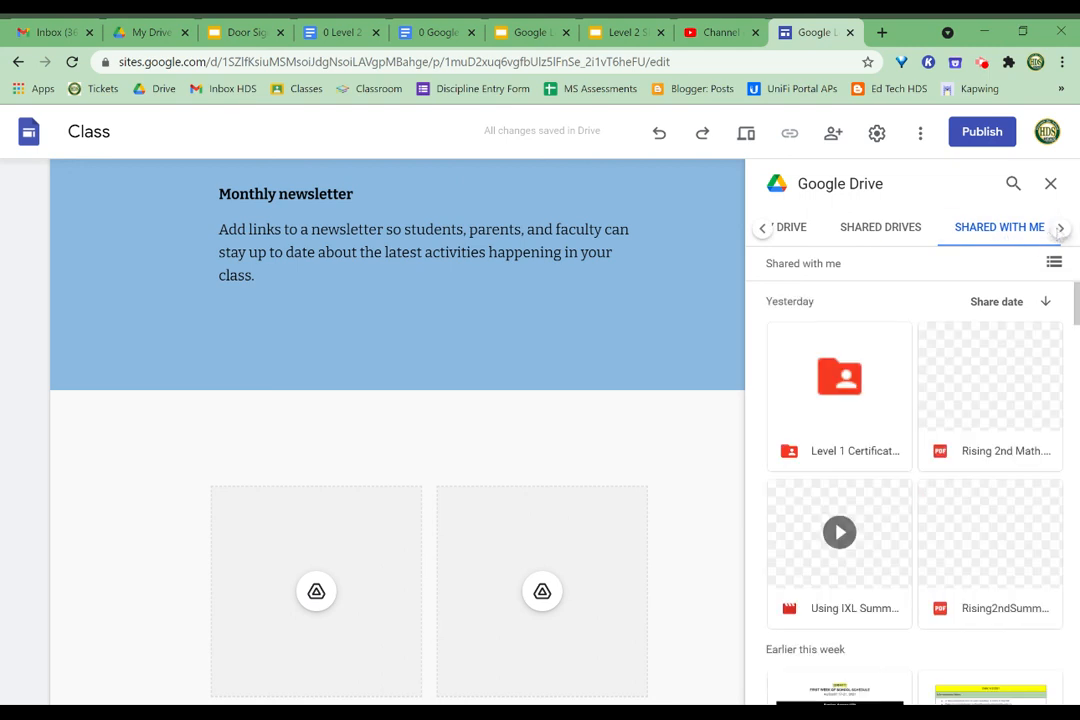
click(1060, 228)
click(1040, 232)
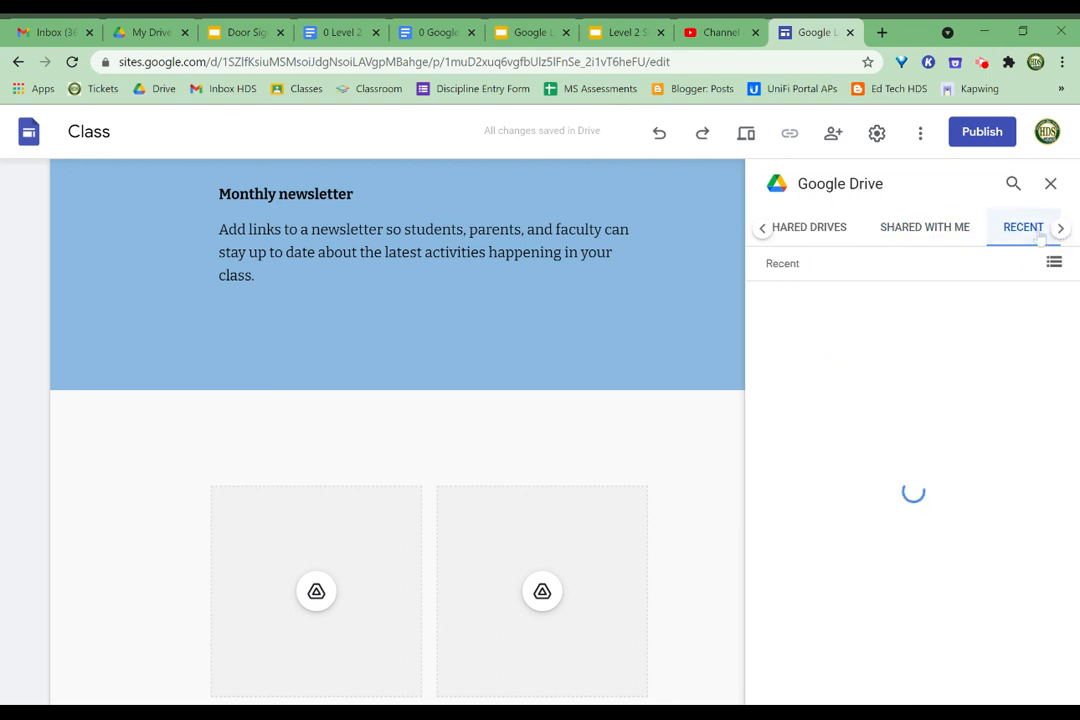
scroll(970, 447, down, 5)
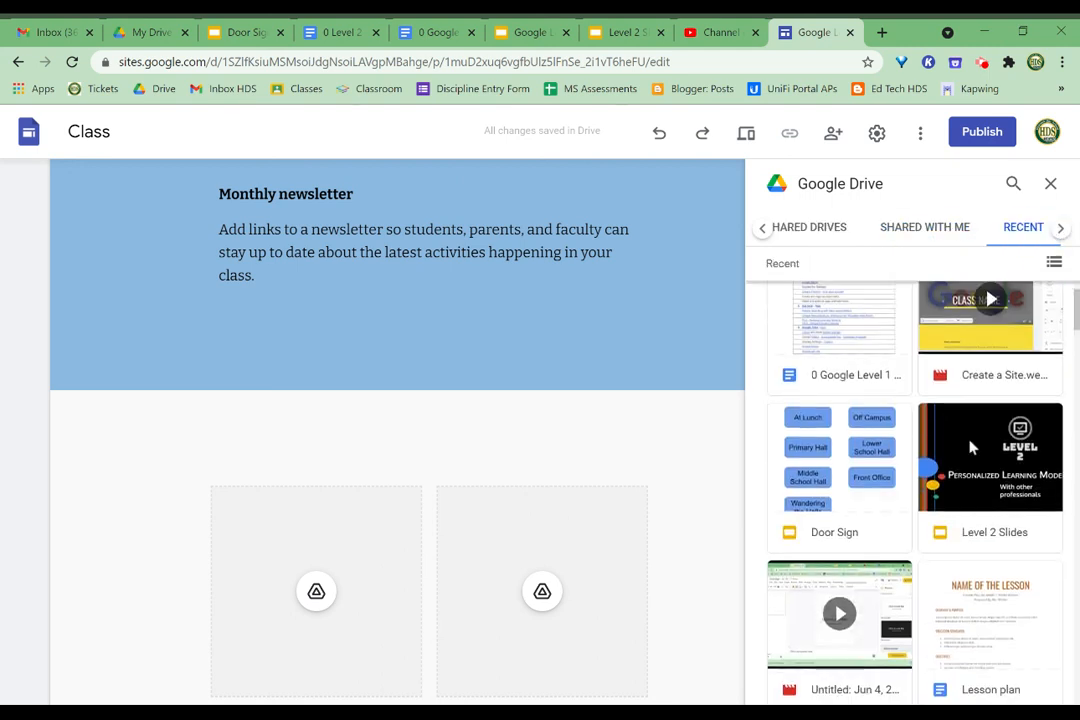
scroll(913, 490, down, 3)
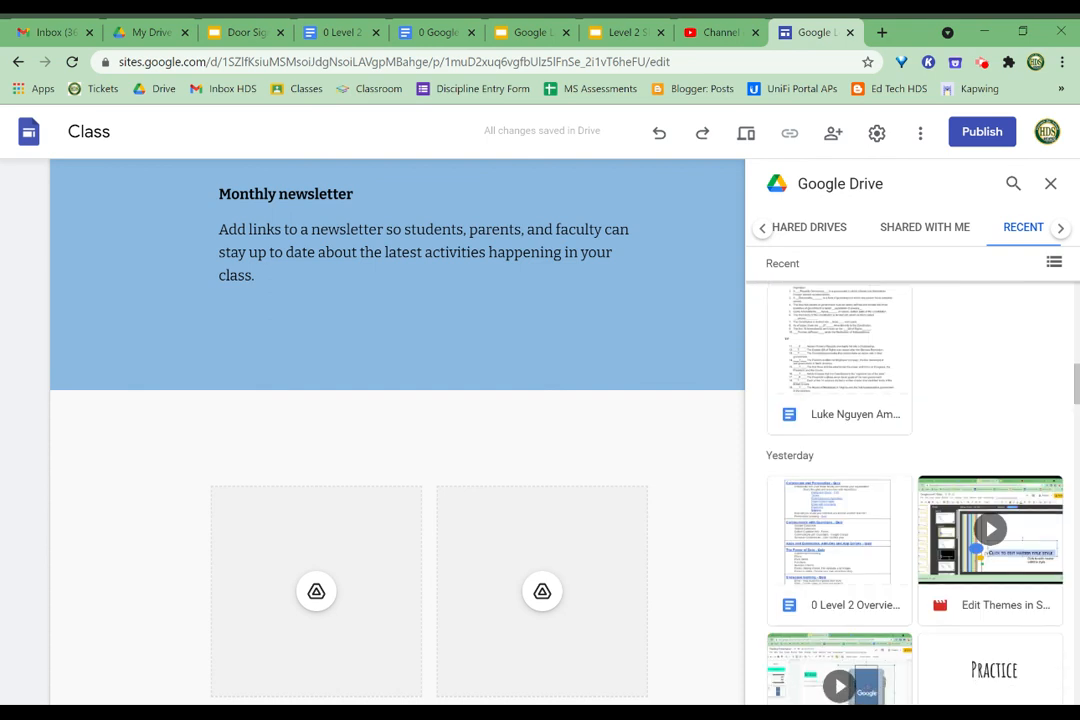
drag(832, 513, 316, 545)
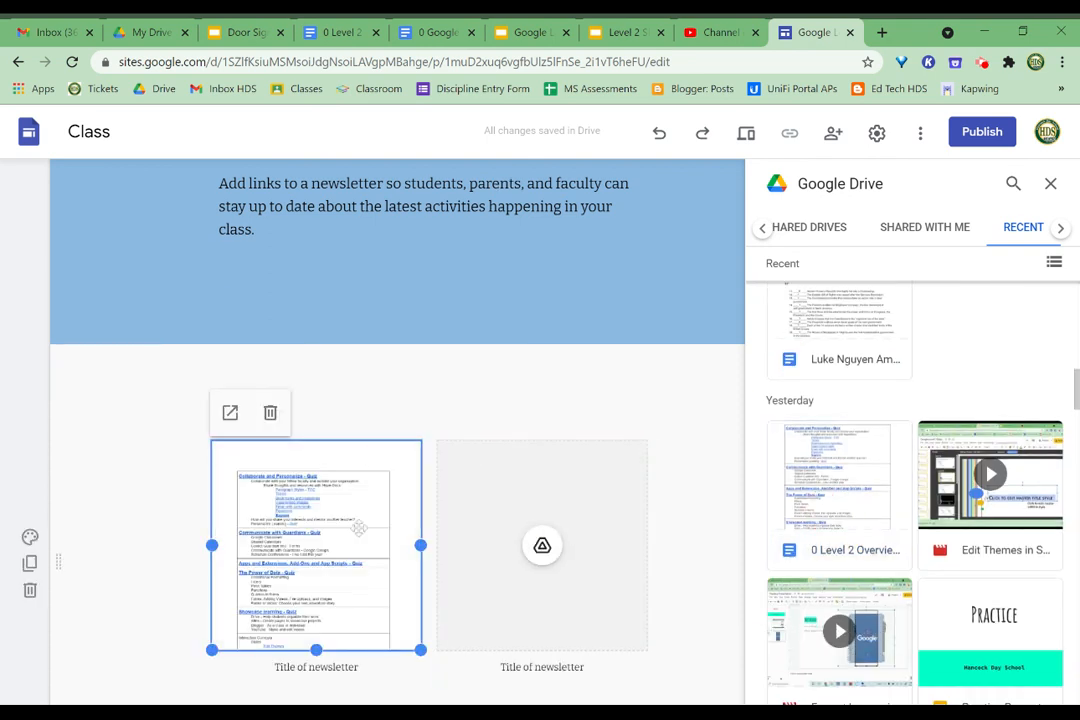
- Open the embedded "0 Level 2 Overview" document in its own tab, skim its contents and close it again
scroll(357, 526, down, 1)
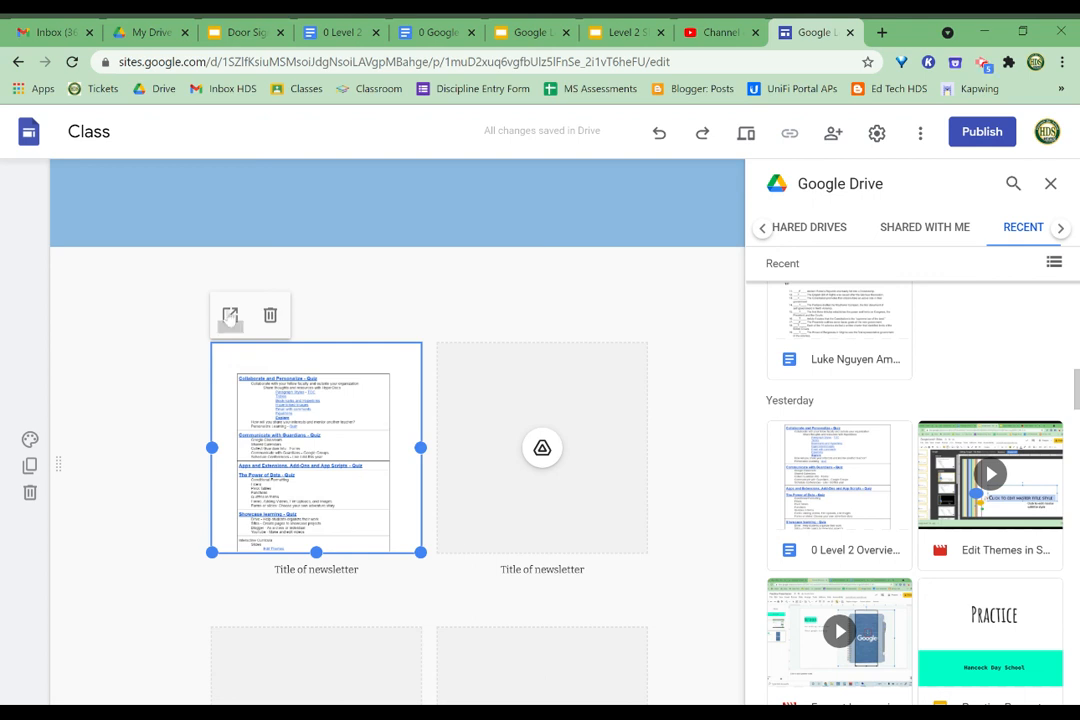
click(230, 315)
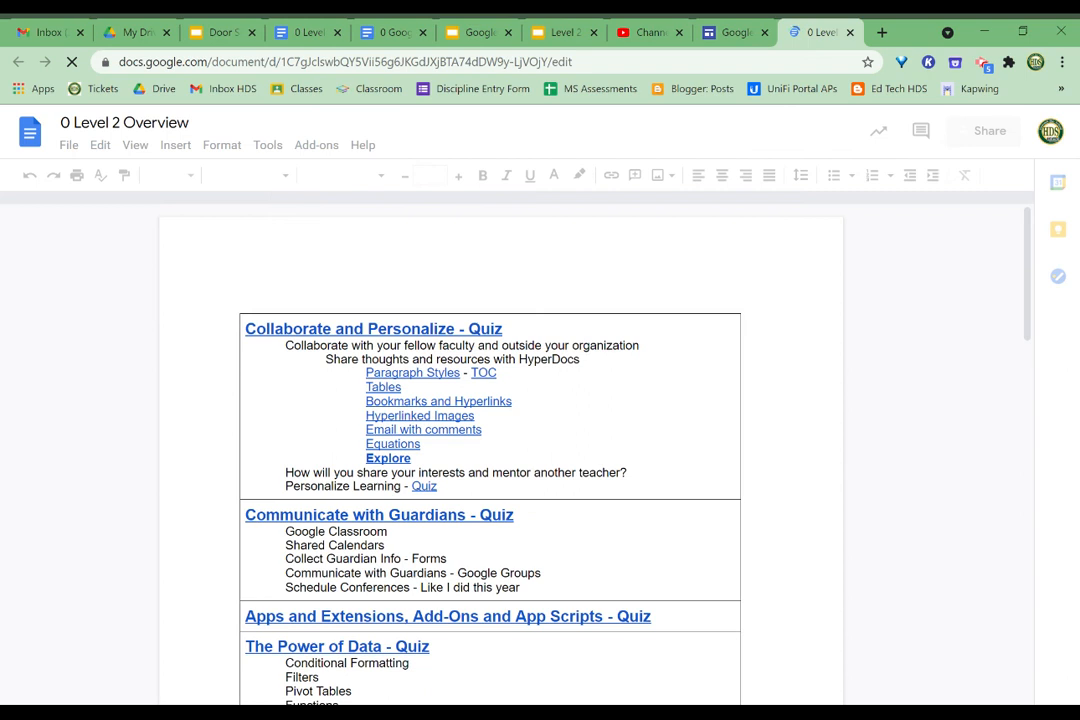
scroll(500, 450, down, 5)
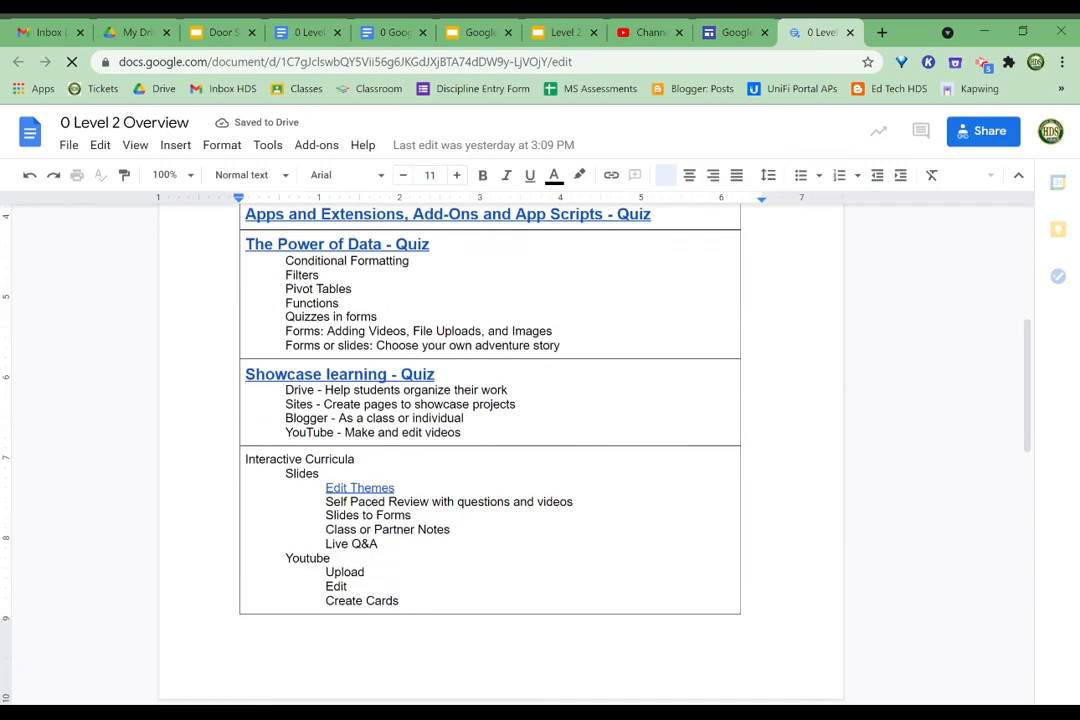
click(850, 33)
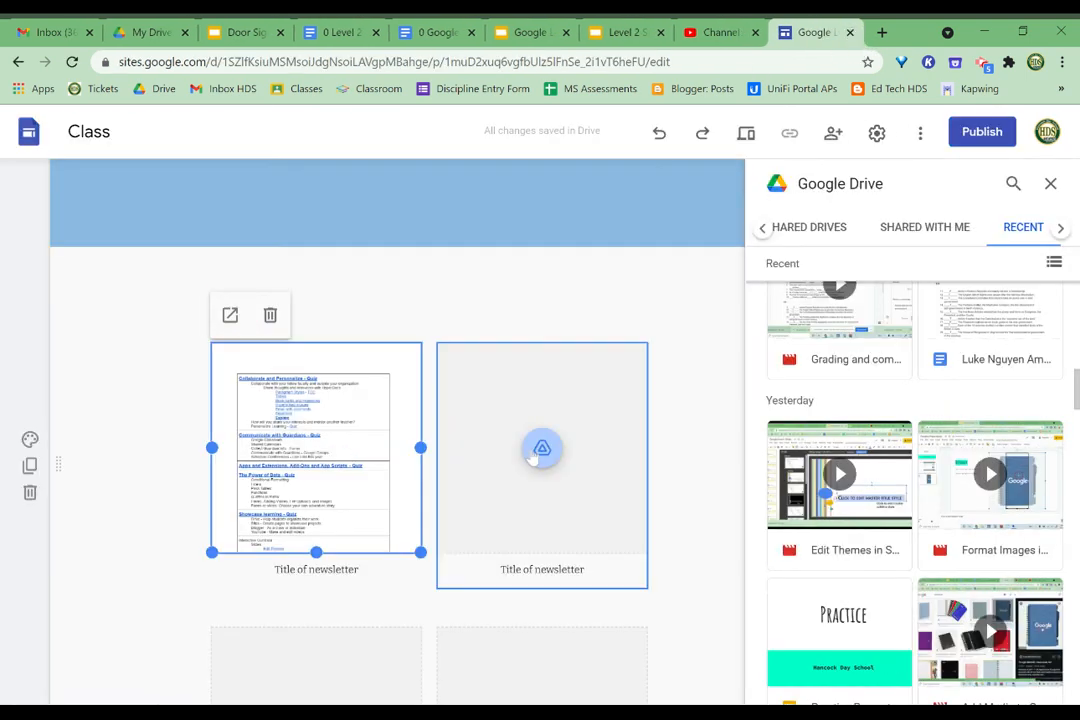
- Close the Drive file picker and look over the remaining newsletter placeholders down to the footer
click(1050, 184)
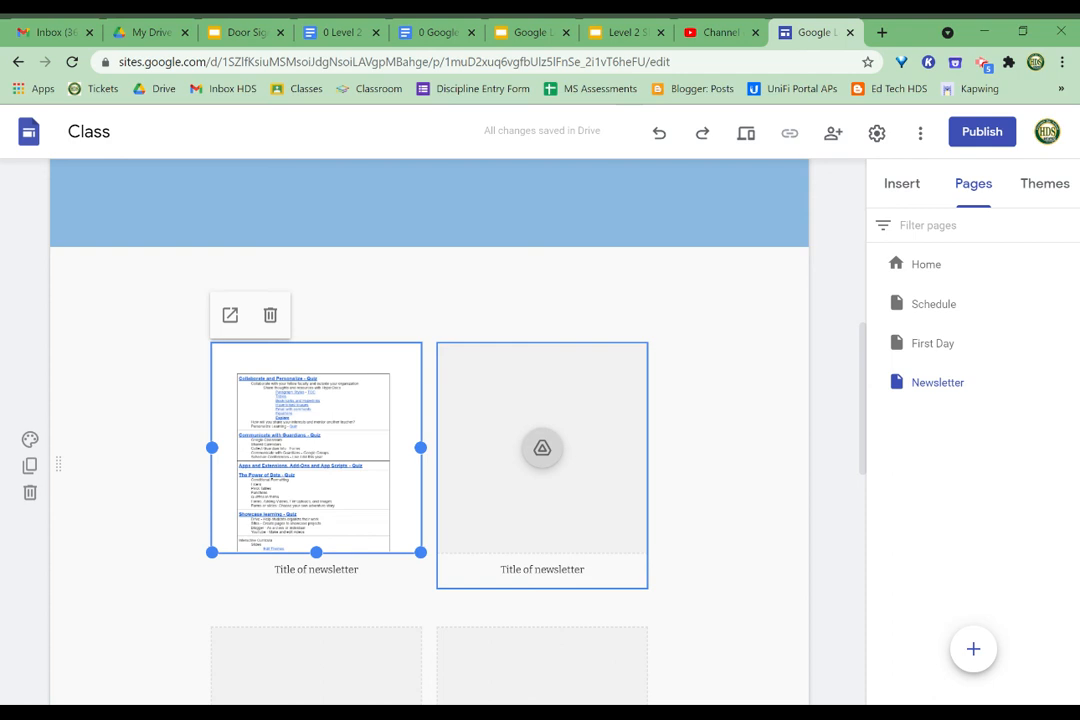
scroll(542, 420, down, 7)
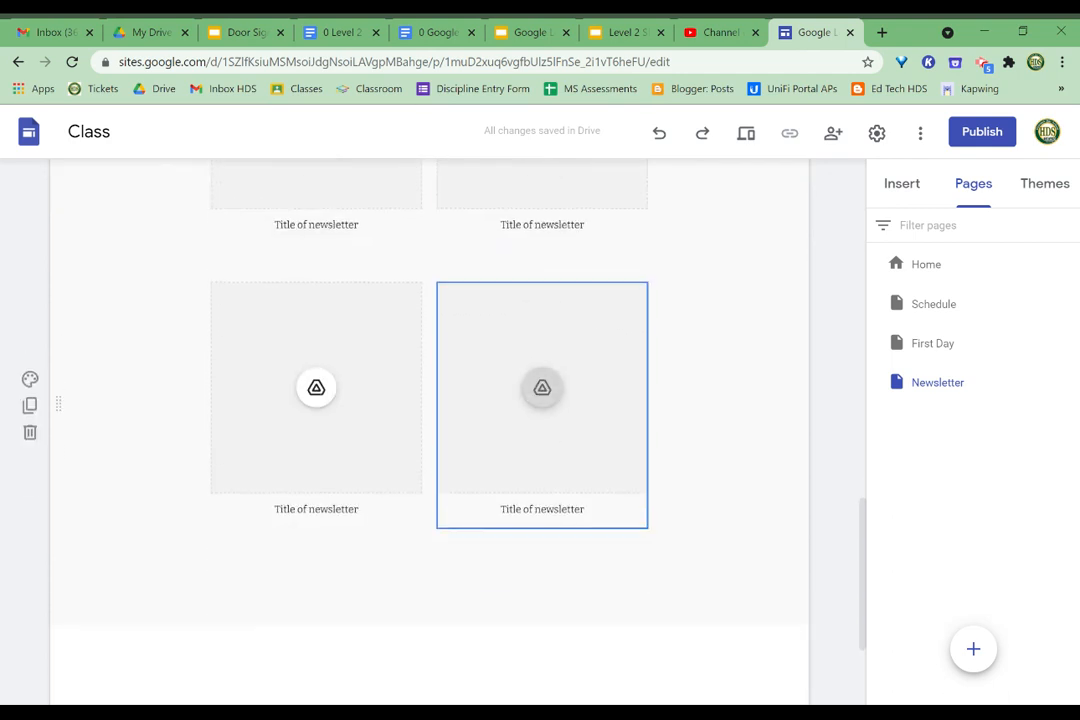
scroll(542, 420, down, 1)
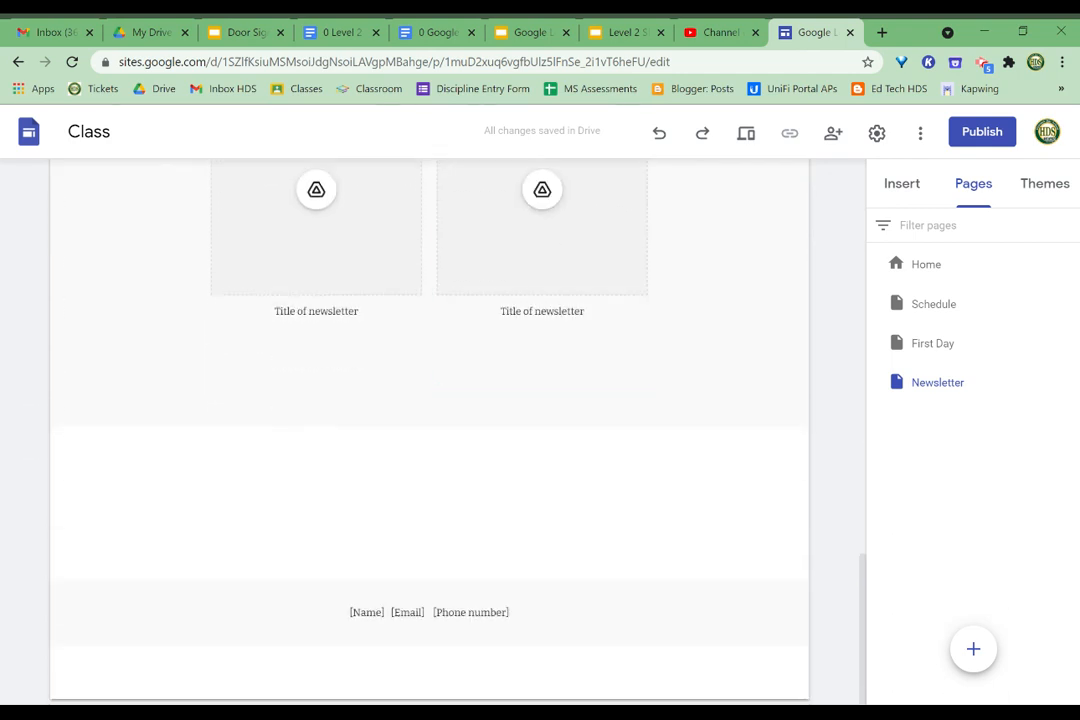
scroll(430, 420, up, 4)
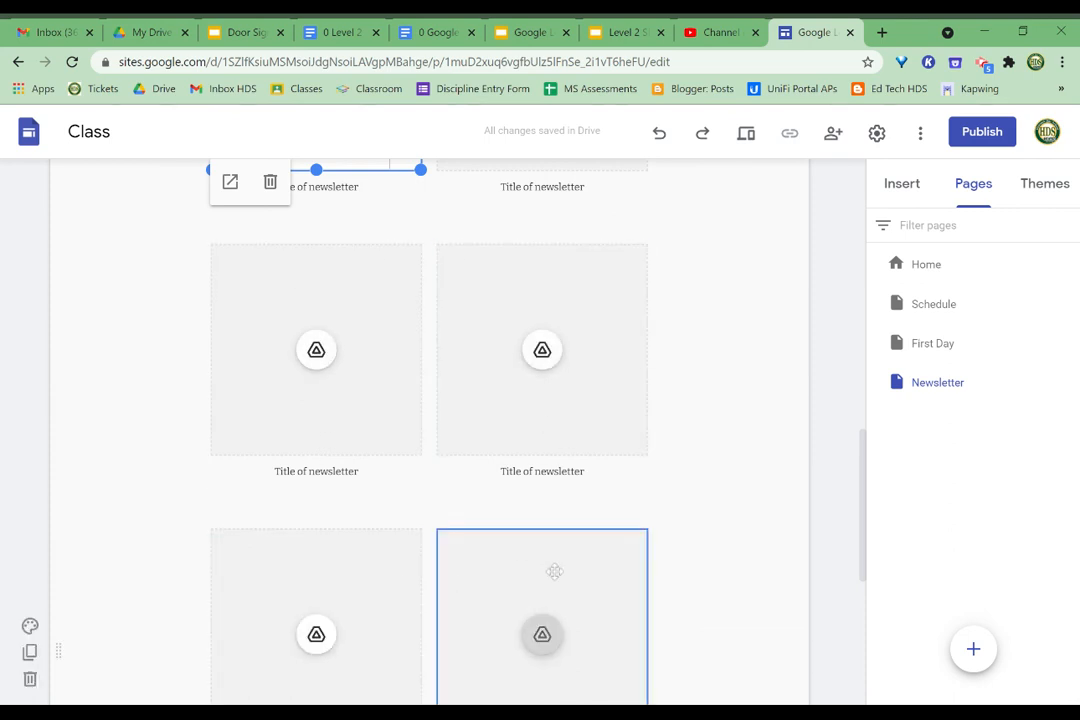
scroll(554, 571, up, 3)
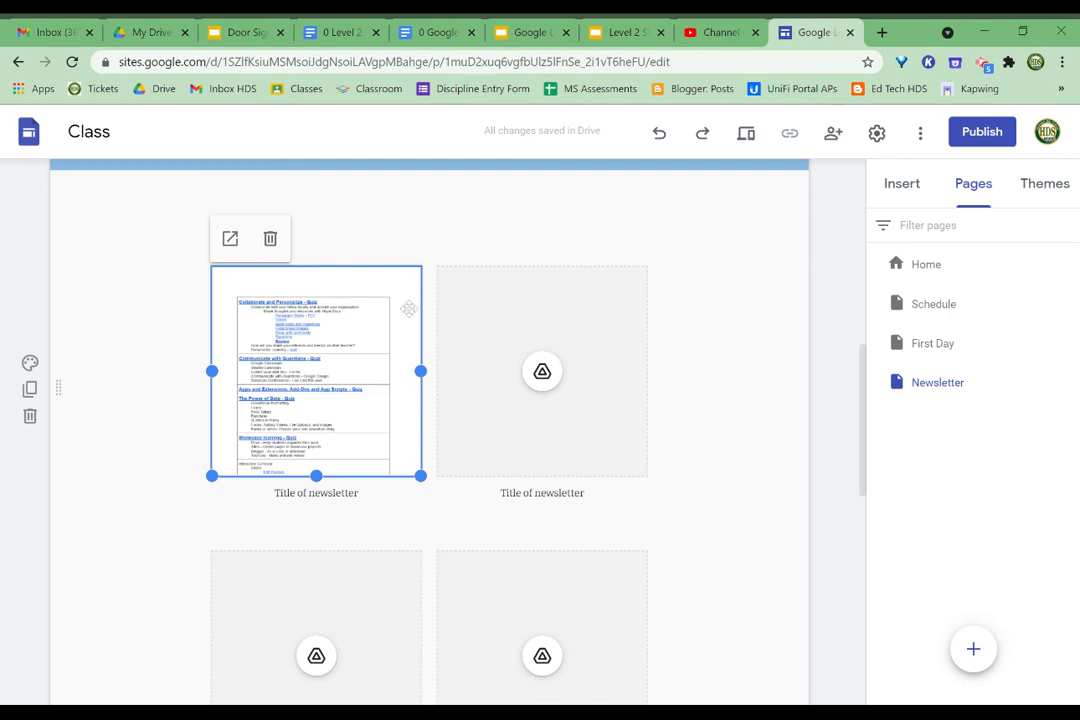
- Preview the site and examine the Newsletter page, including the full contents of the embedded document
click(749, 146)
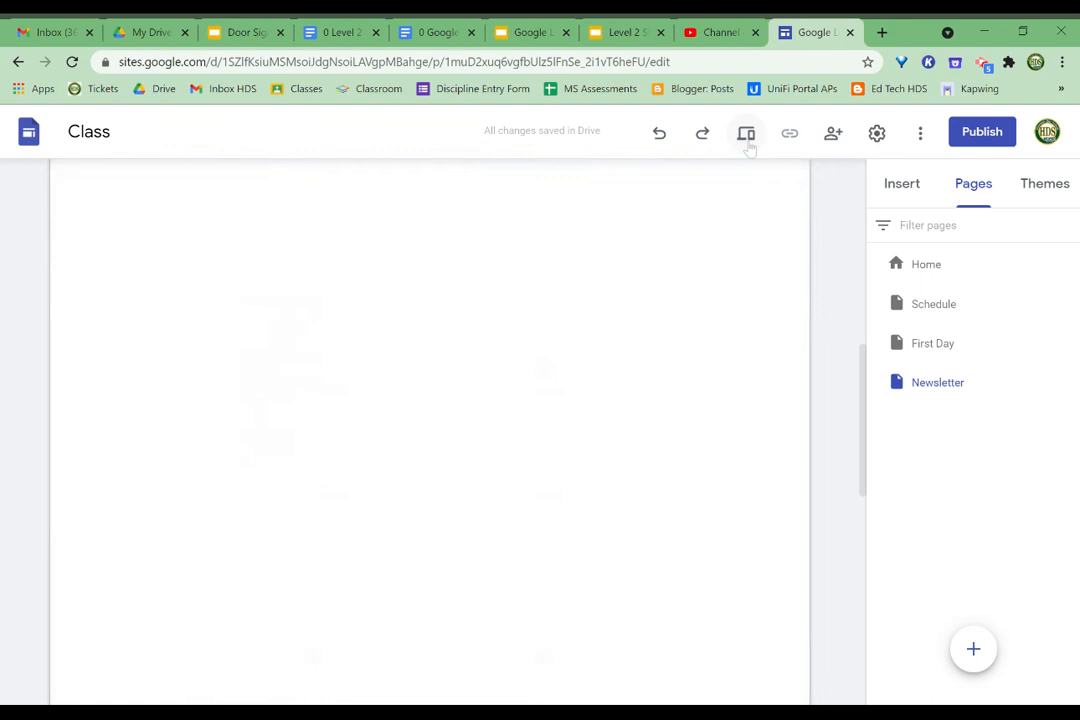
scroll(597, 403, down, 3)
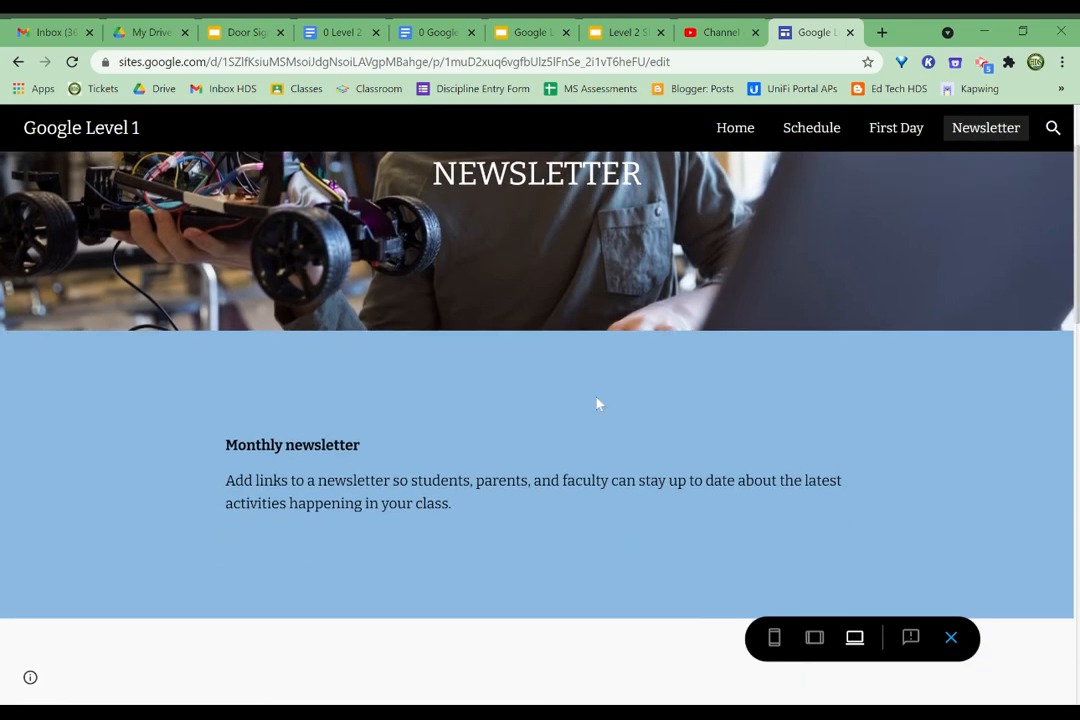
scroll(540, 400, down, 4)
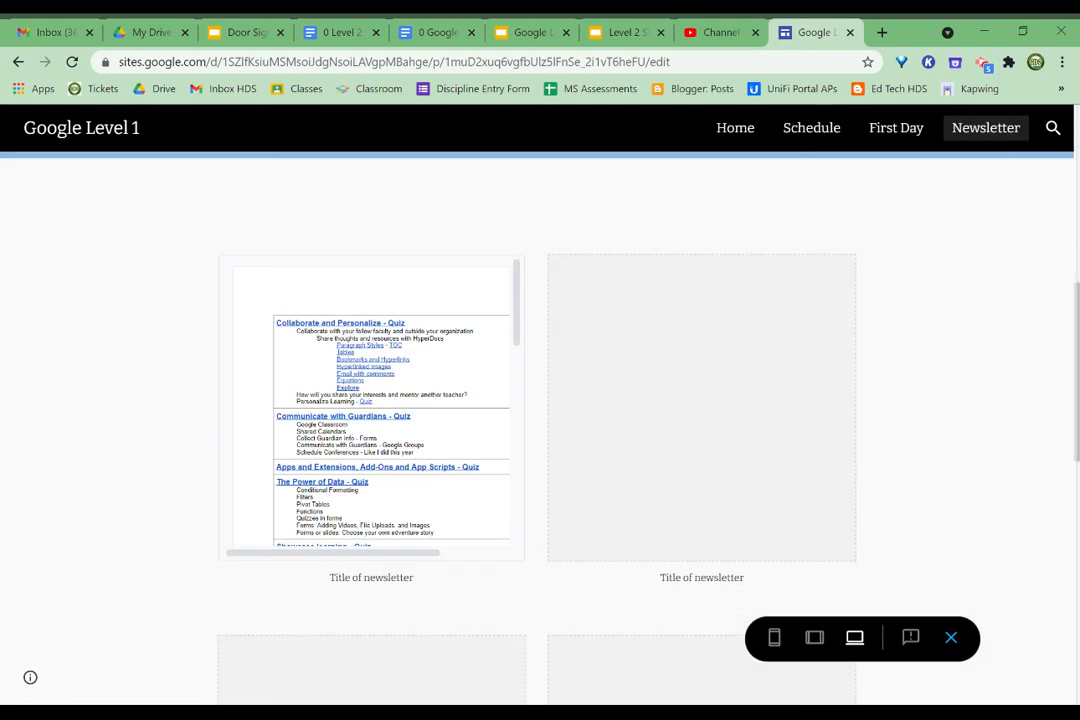
scroll(565, 390, down, 2)
scroll(390, 300, right, 1)
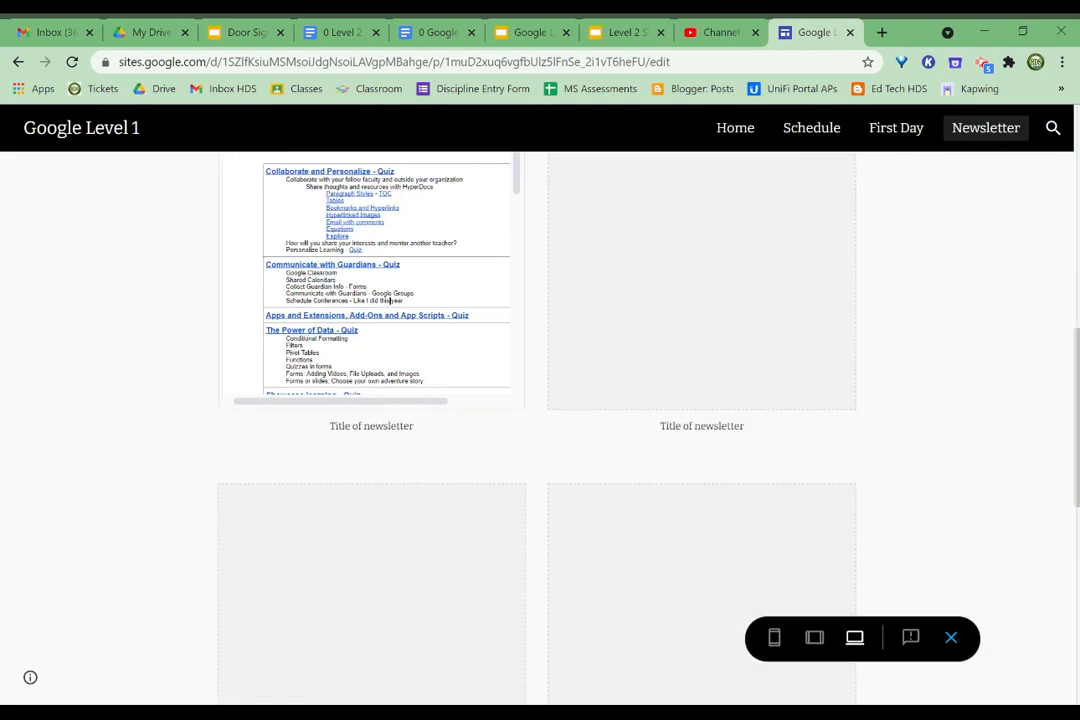
scroll(390, 300, down, 10)
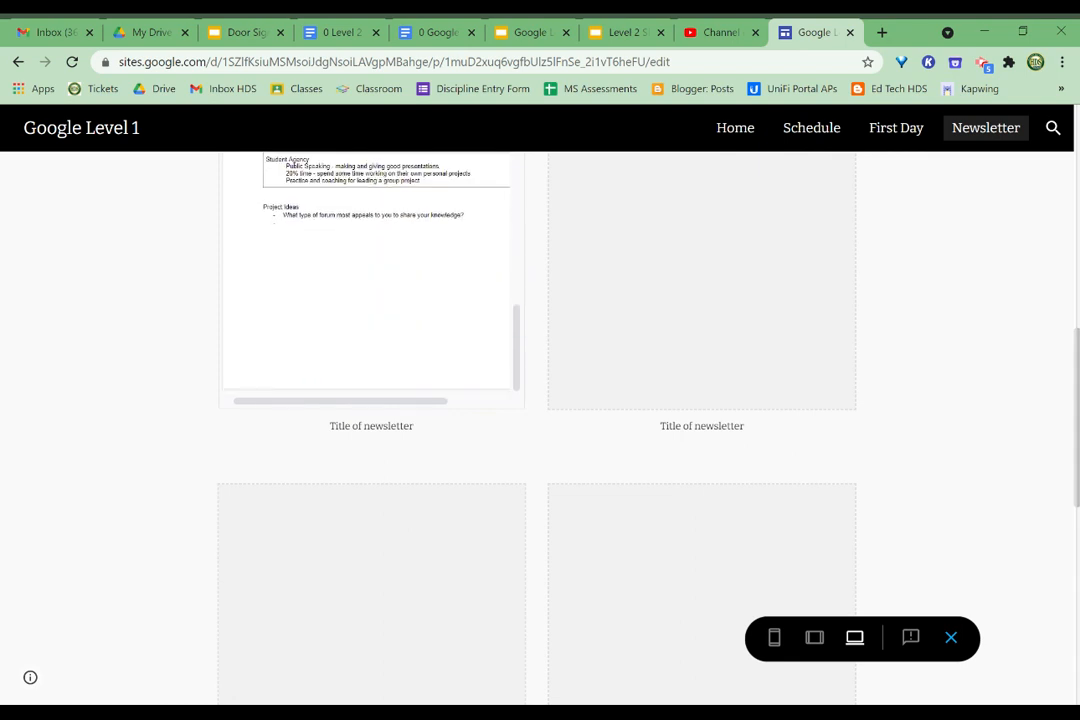
scroll(401, 300, up, 10)
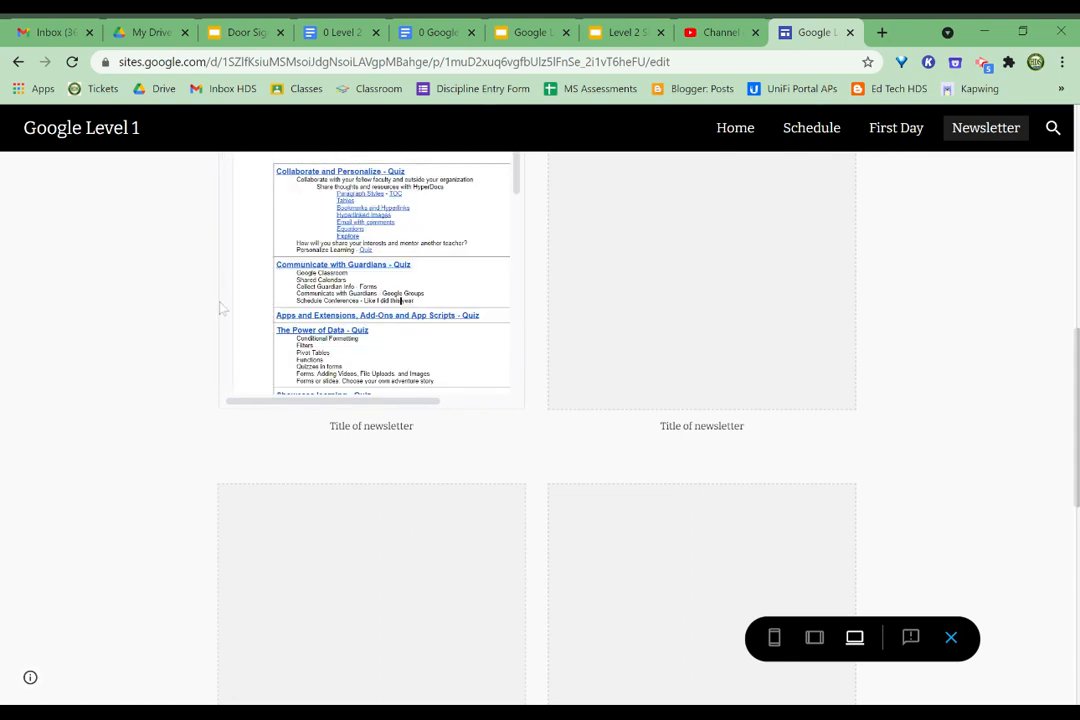
scroll(222, 309, up, 3)
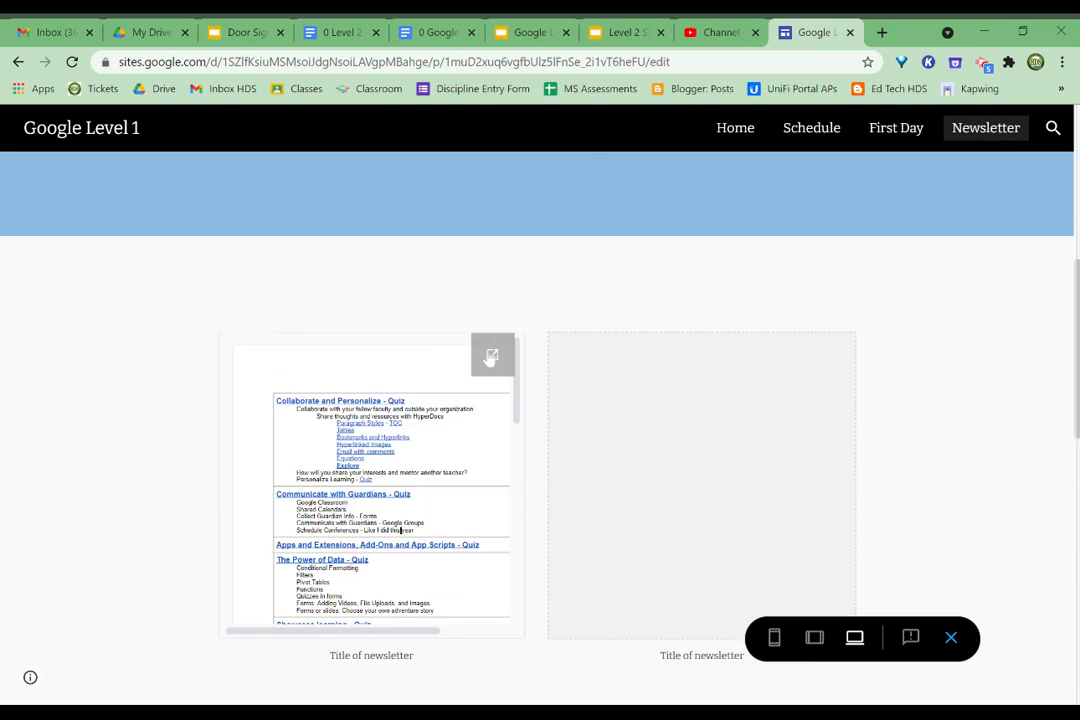
- Preview the Schedule page, advance the Google Training calendar one week to Jun 6 – 12, 2021, and look through its time slots
click(822, 135)
scroll(721, 301, down, 3)
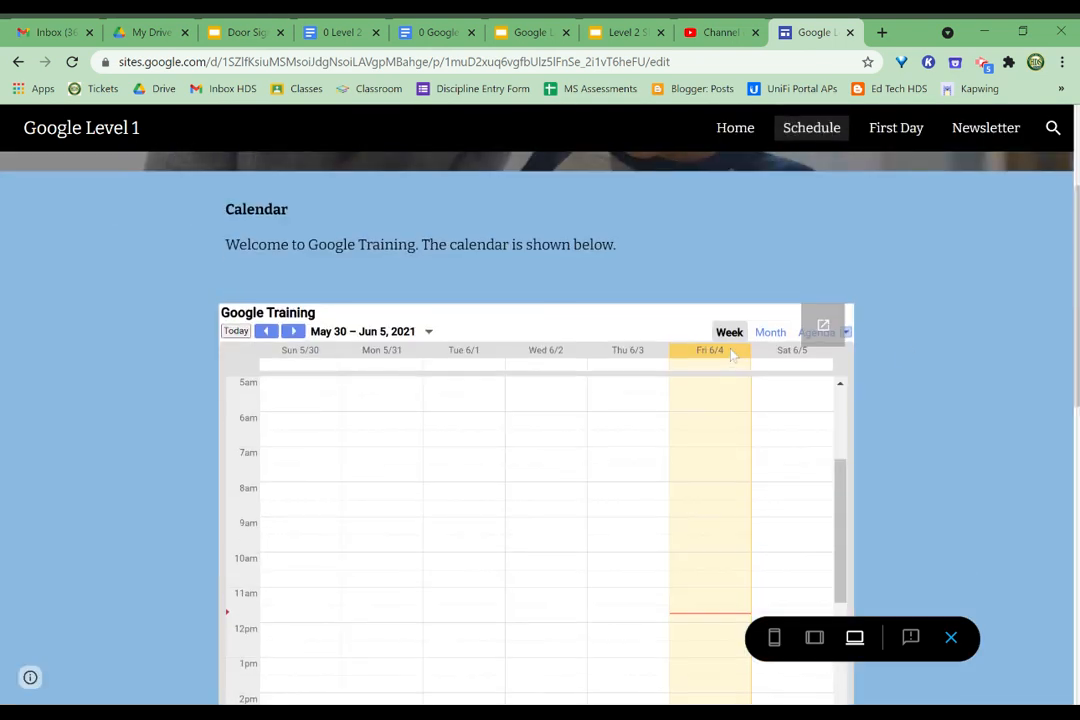
click(292, 331)
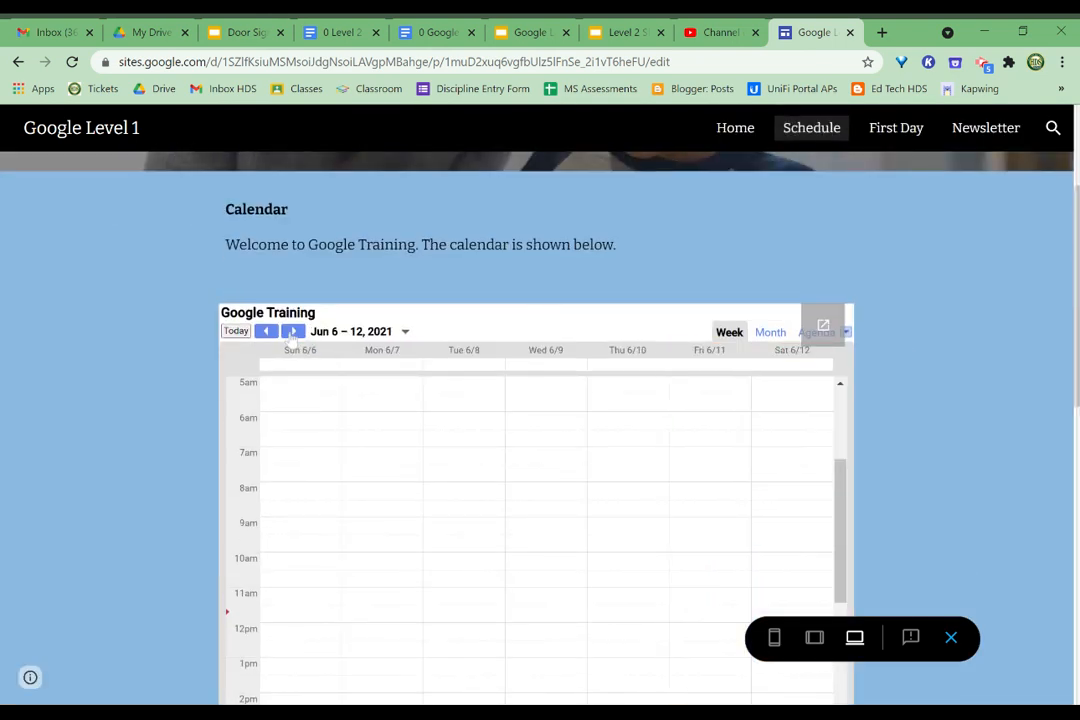
scroll(596, 440, down, 3)
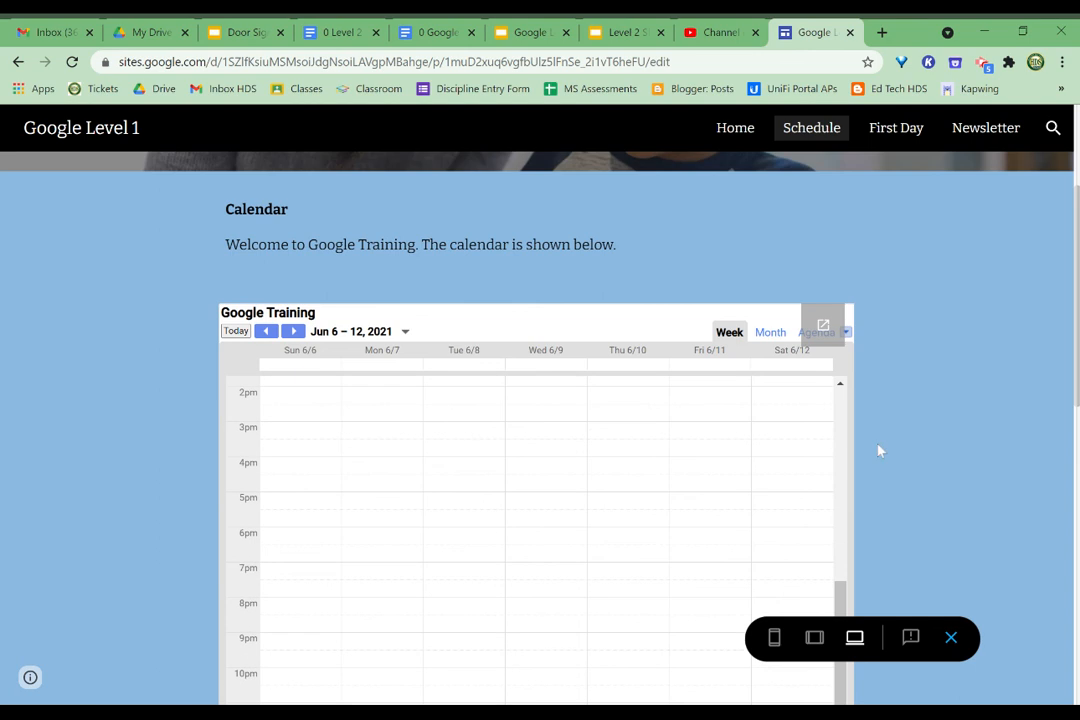
scroll(918, 460, down, 6)
scroll(920, 461, up, 5)
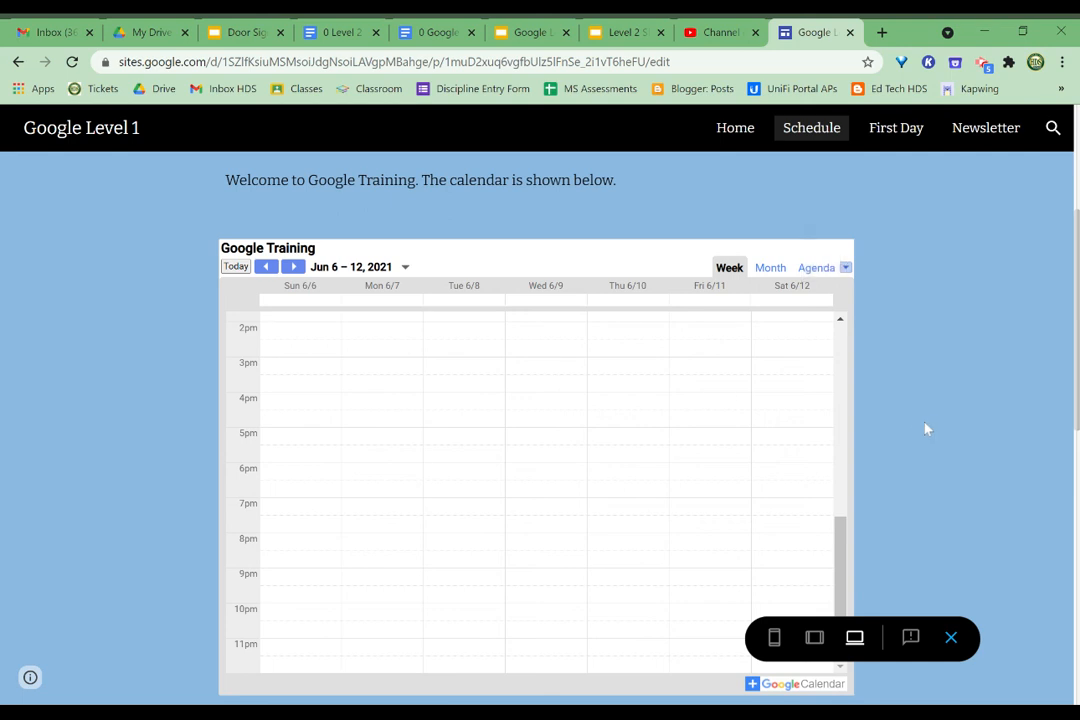
scroll(926, 429, down, 4)
scroll(926, 429, up, 1)
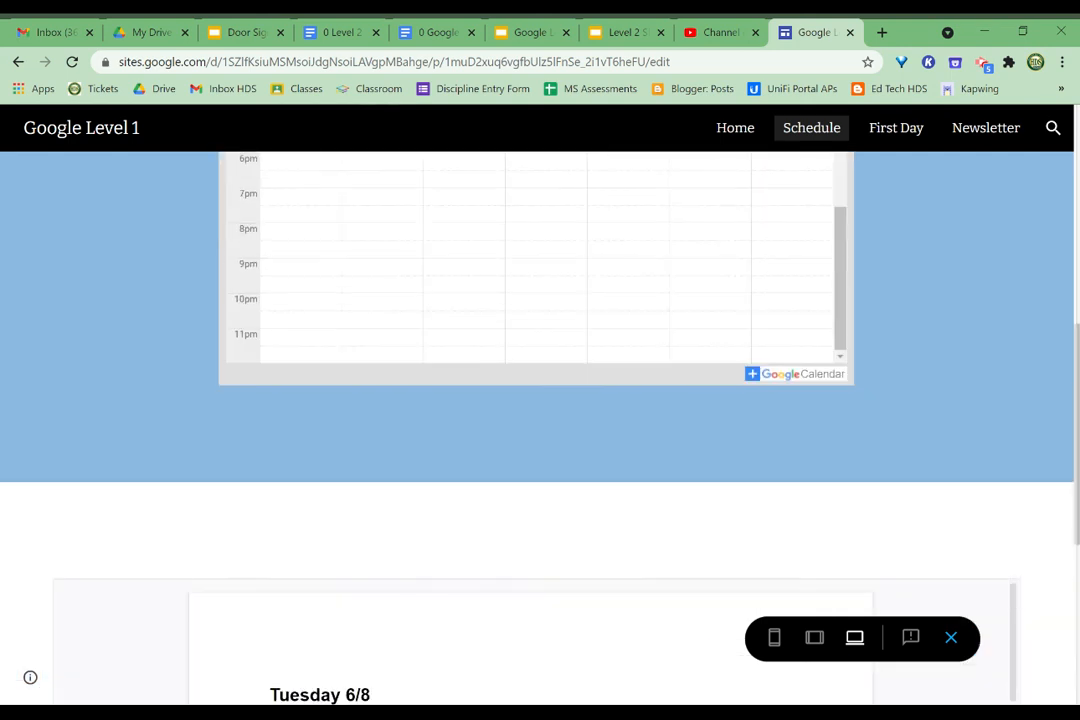
scroll(926, 429, up, 2)
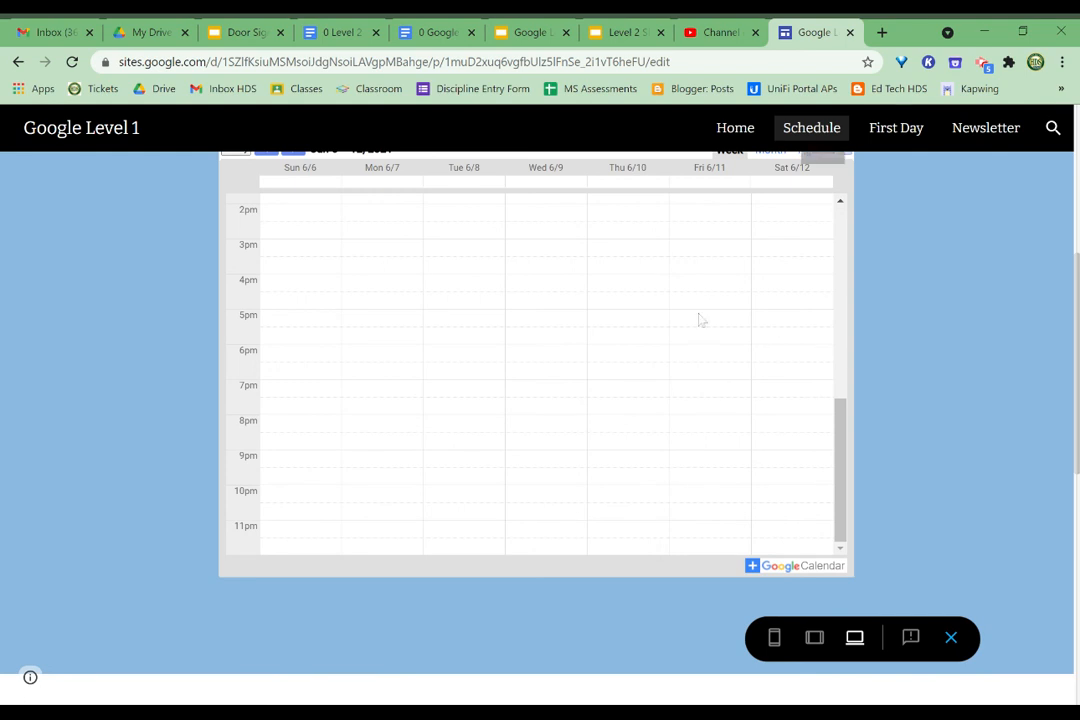
- Read through the agenda document embedded below the calendar on the Schedule page, from Tuesday 6/8 to its end
scroll(900, 418, down, 5)
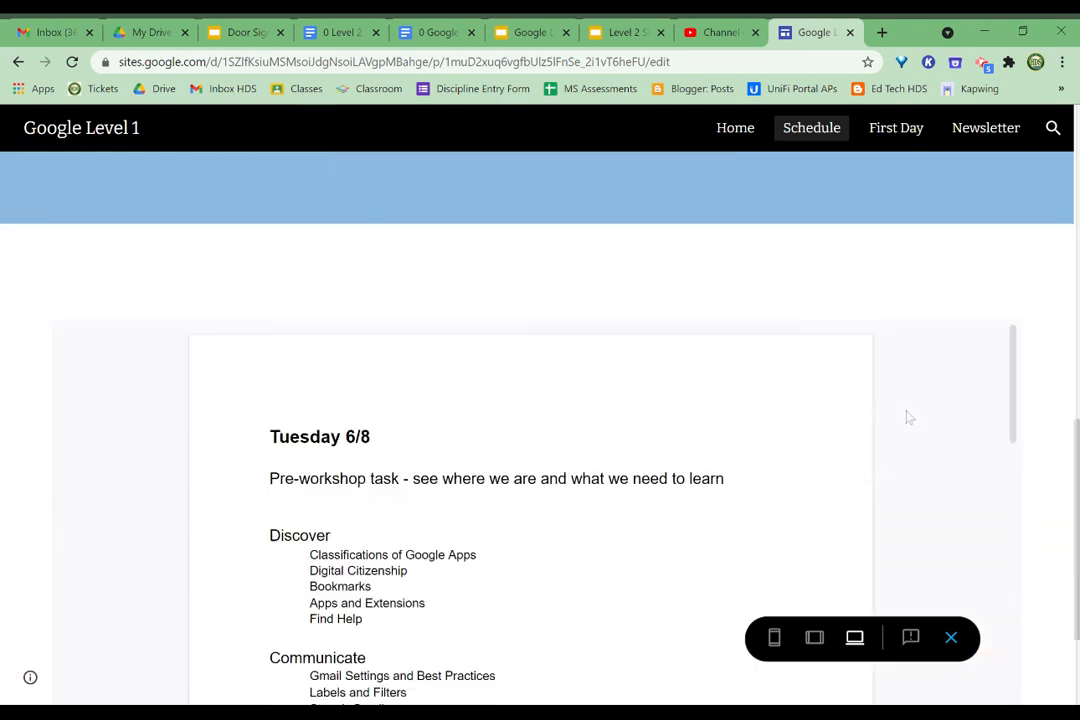
scroll(530, 430, down, 10)
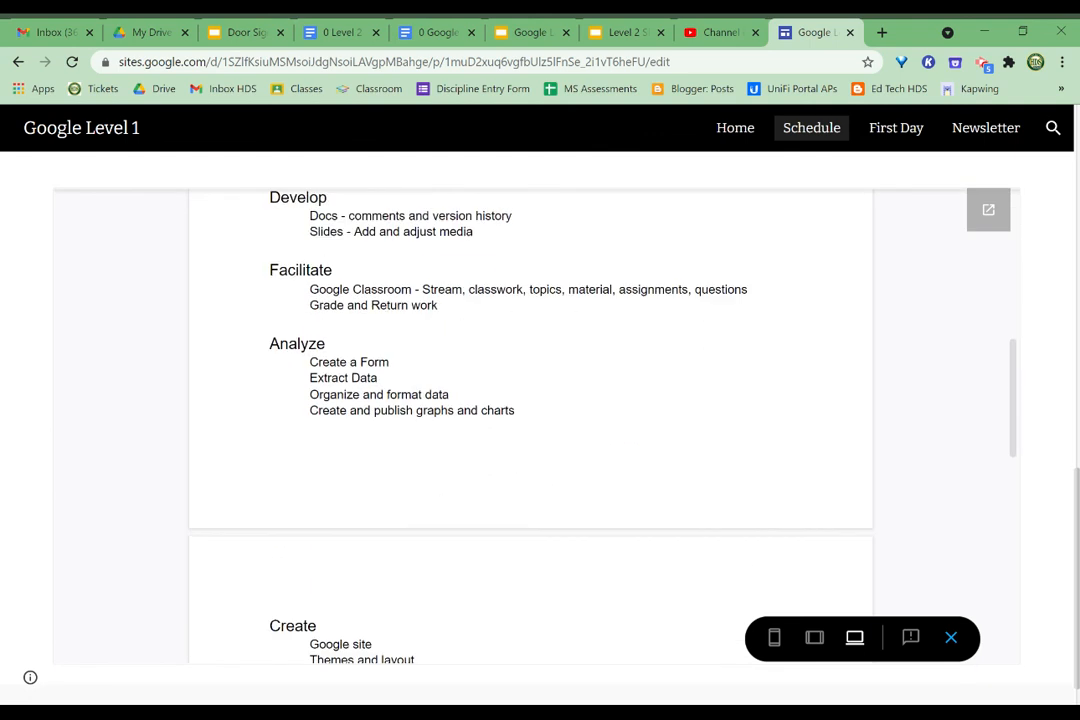
scroll(530, 420, up, 15)
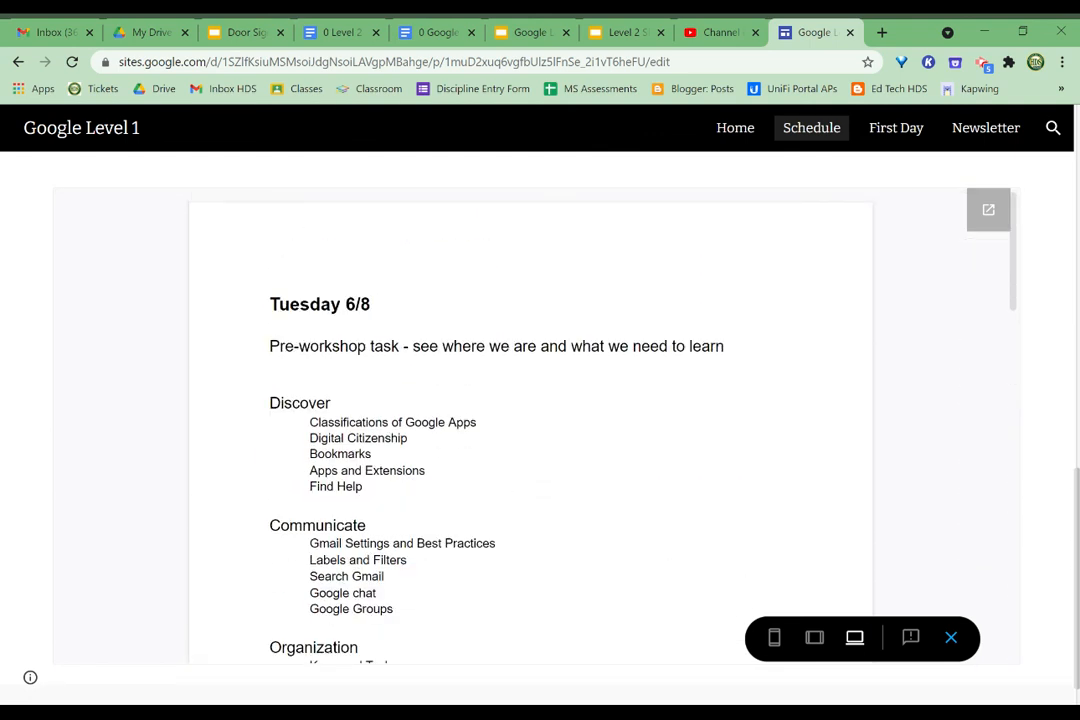
scroll(530, 420, down, 15)
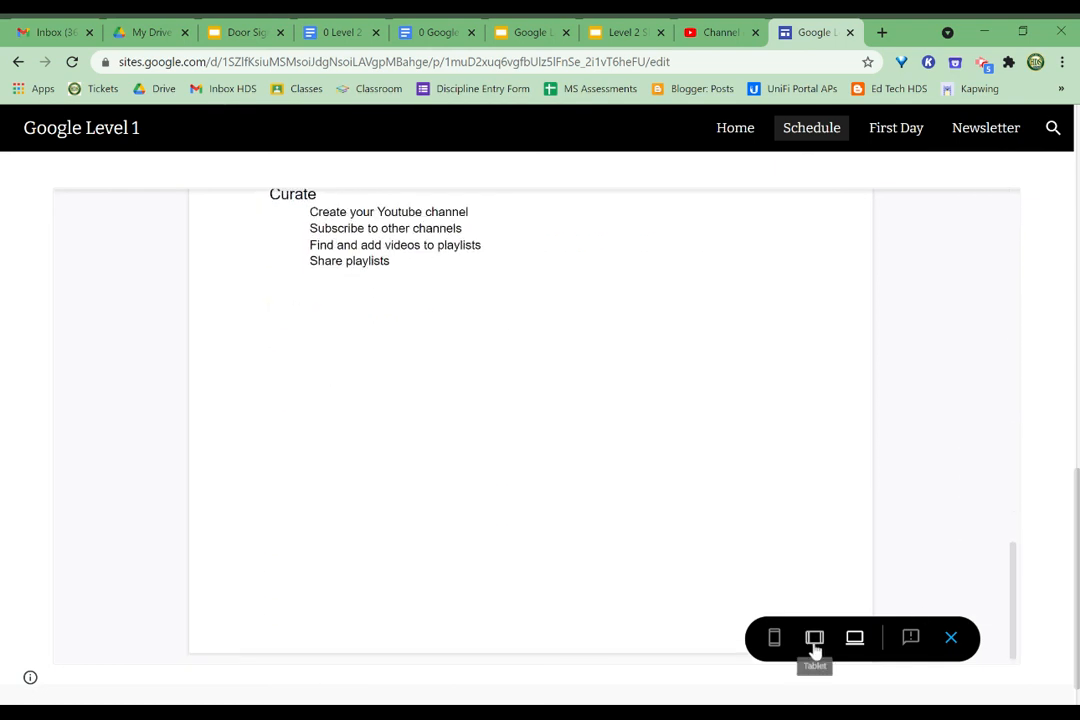
- Preview the Schedule page in the phone layout and in the tablet layout, checking the calendar and agenda in each
click(768, 645)
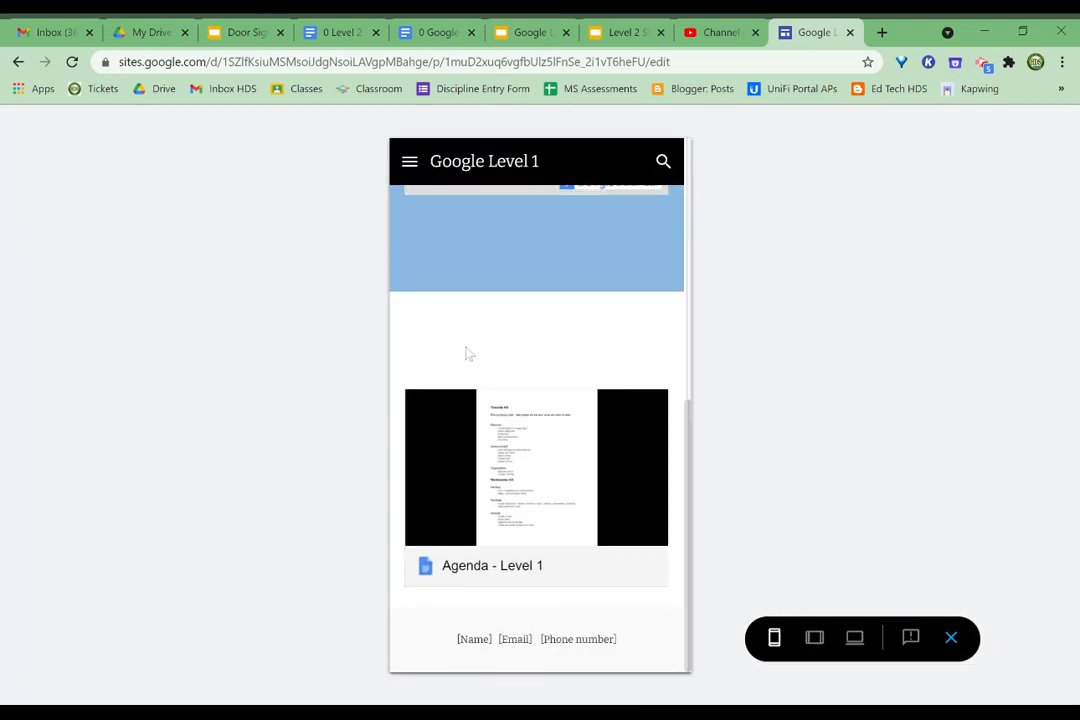
scroll(469, 354, up, 6)
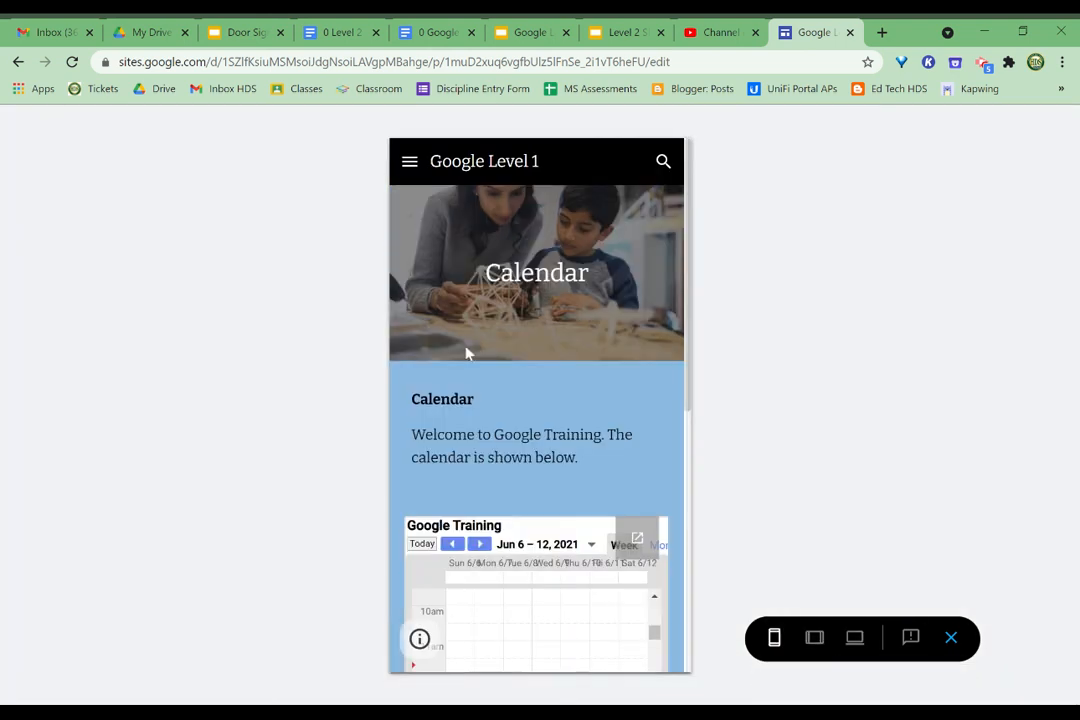
click(815, 638)
scroll(614, 418, down, 3)
scroll(614, 418, down, 3)
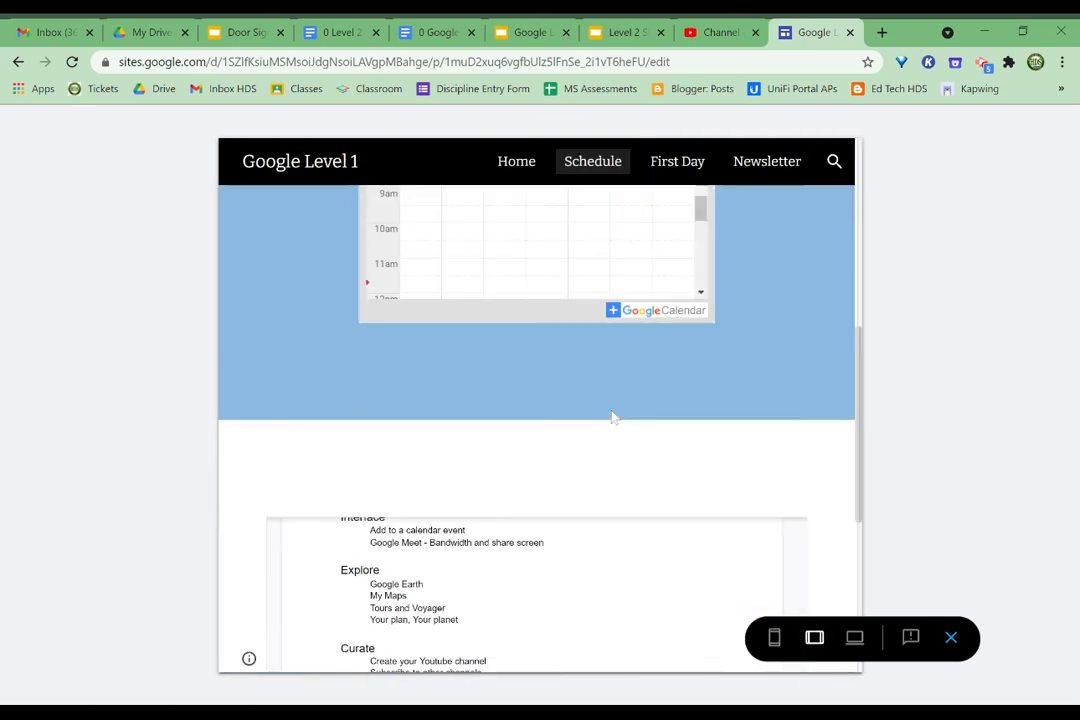
- On the First Day page in the tablet preview, choose a student's name in the embedded form and advance to its Keyboard section
click(663, 163)
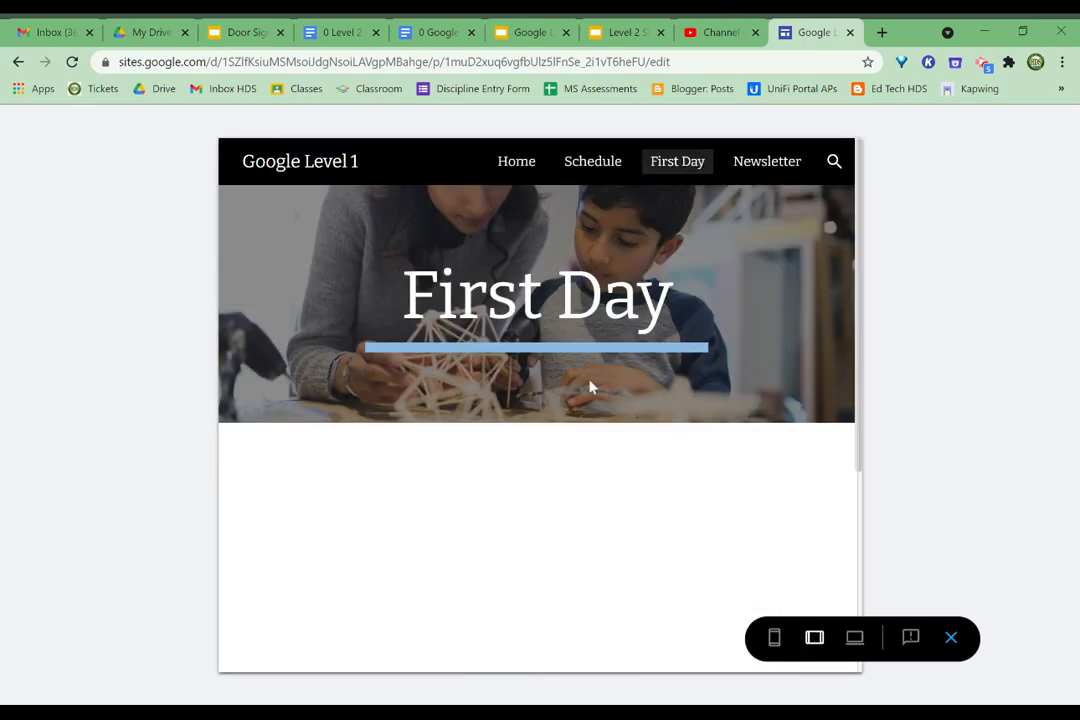
scroll(630, 443, down, 5)
scroll(630, 443, down, 1)
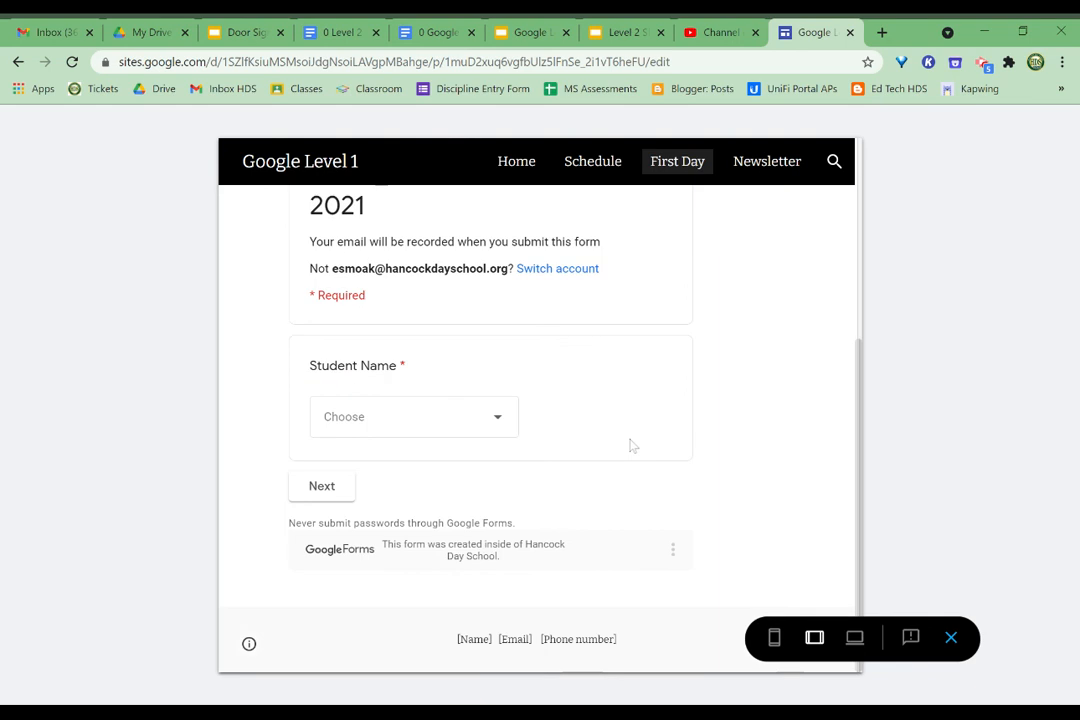
click(500, 422)
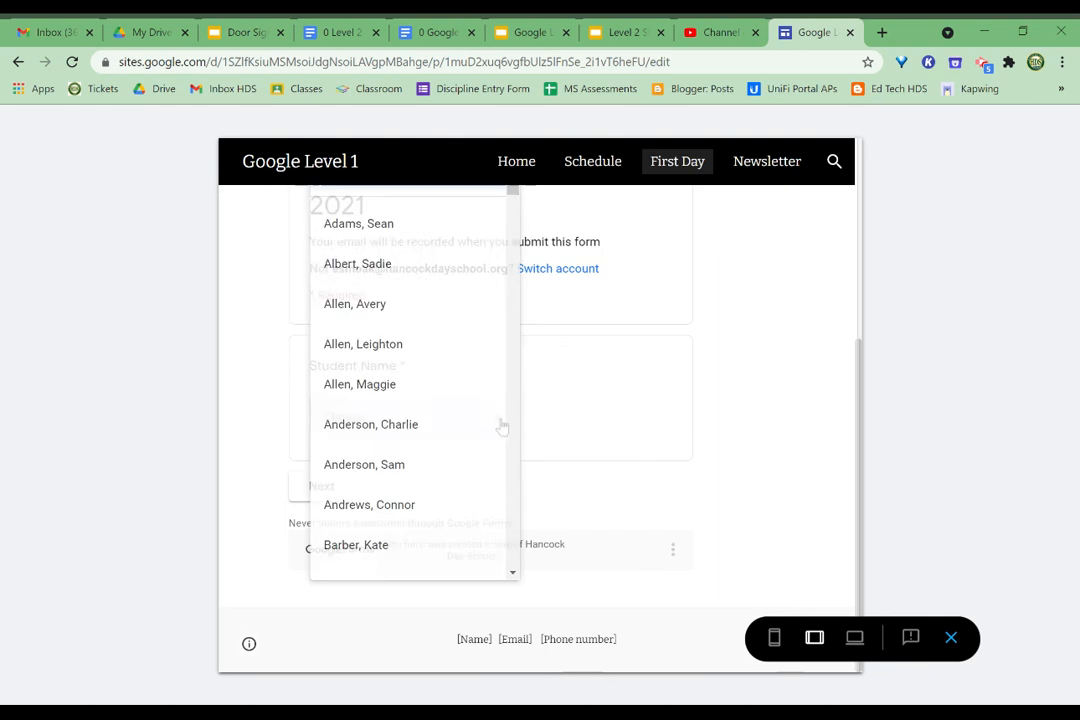
click(425, 424)
click(325, 488)
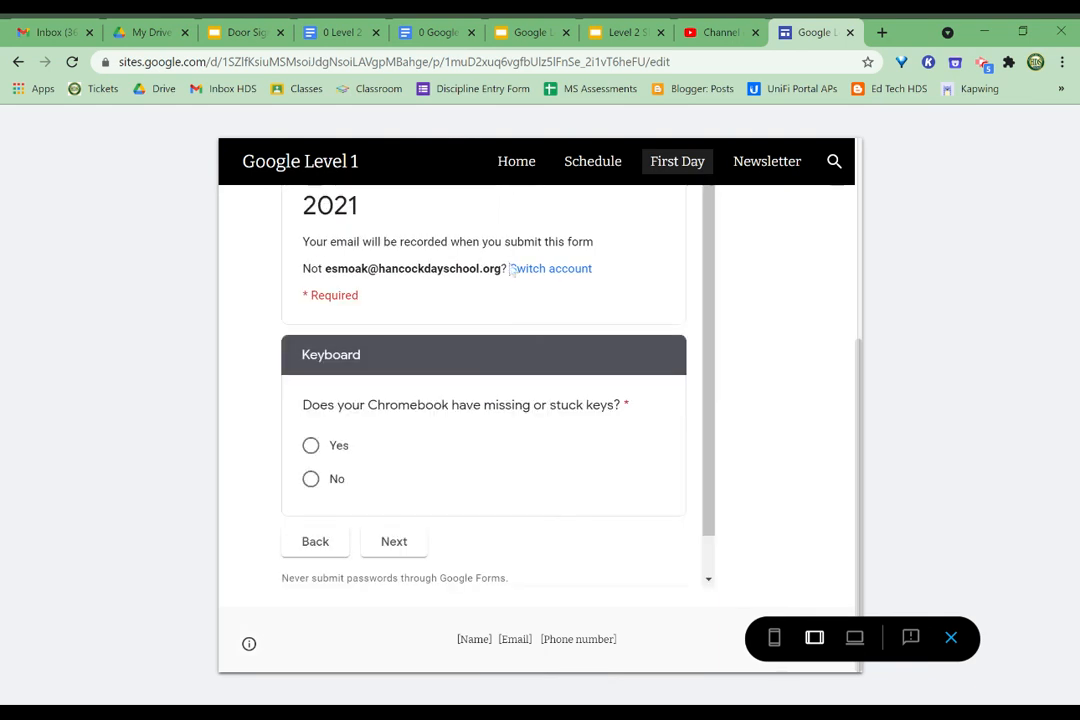
- Look over the Chromebook Checkup May 2021 form down to the page footer, and switch the preview back to the desktop layout
scroll(591, 430, up, 5)
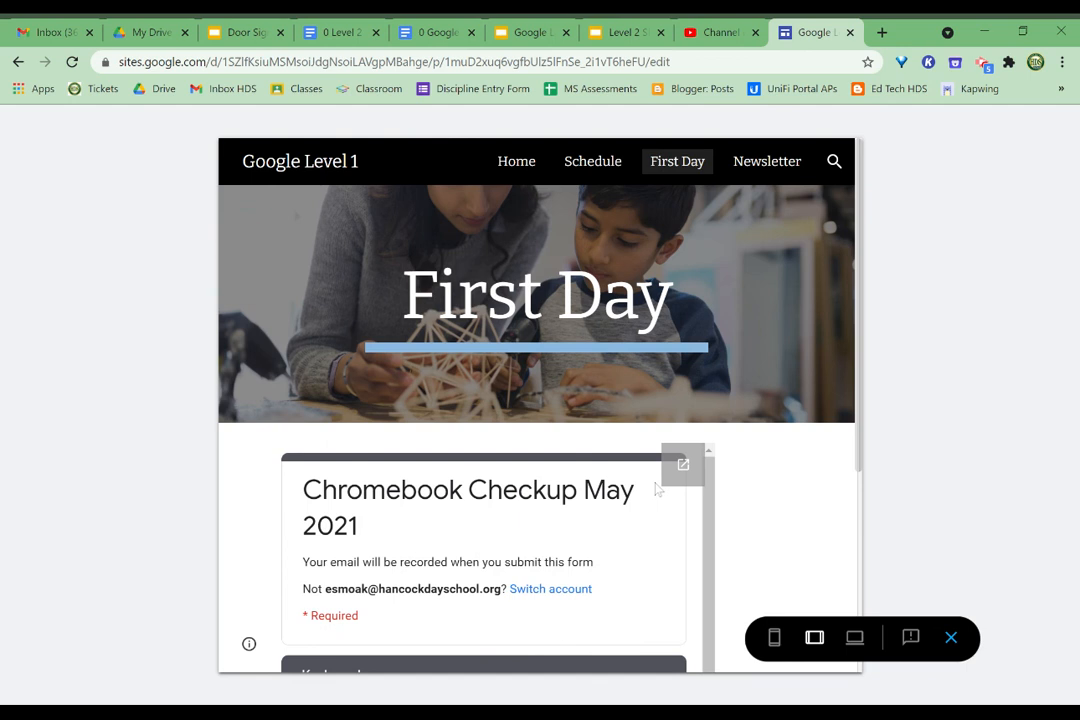
scroll(657, 488, down, 1)
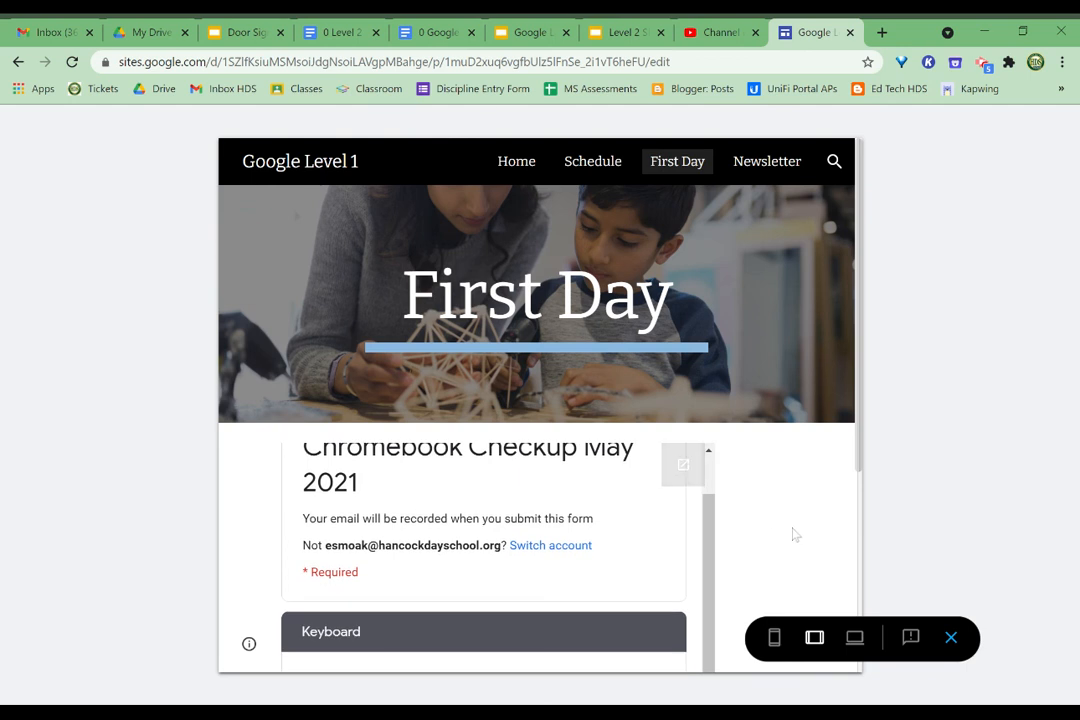
scroll(793, 533, down, 3)
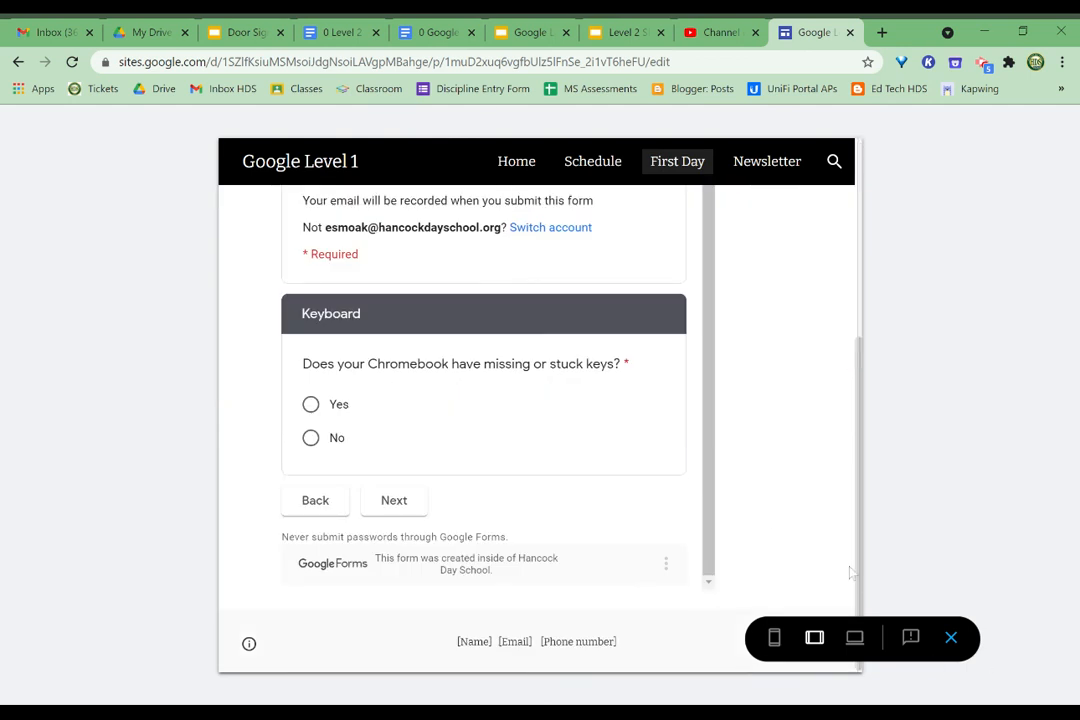
scroll(766, 419, up, 3)
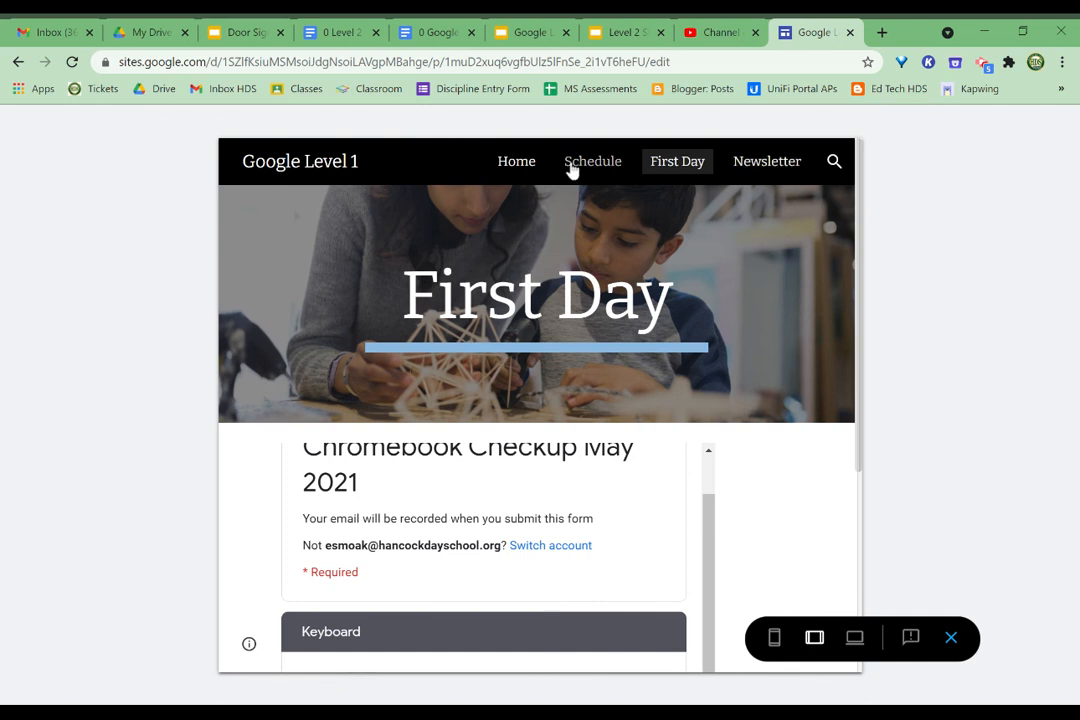
click(854, 640)
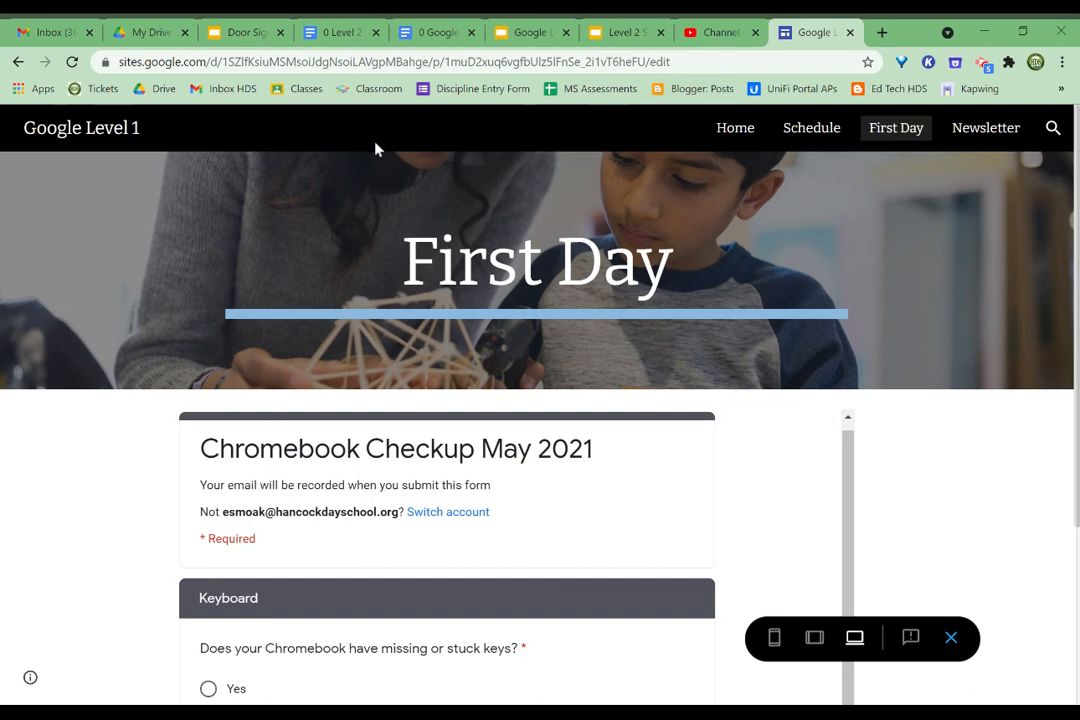